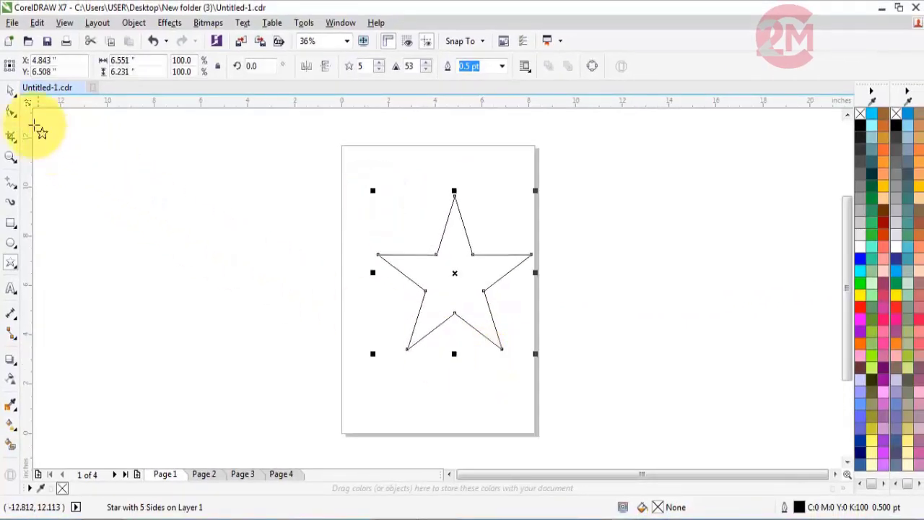
- Center the five-pointed star on the page
left_click(11, 92)
key("p")
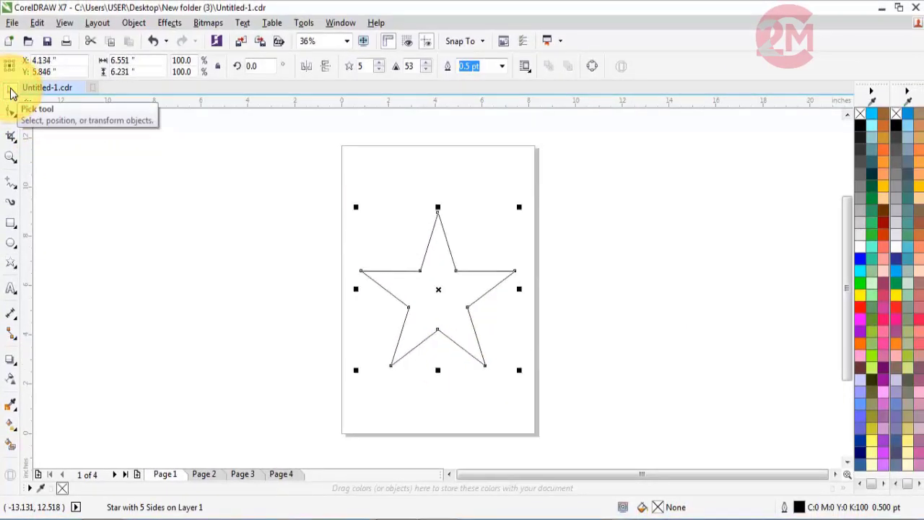
key("shift+F2")
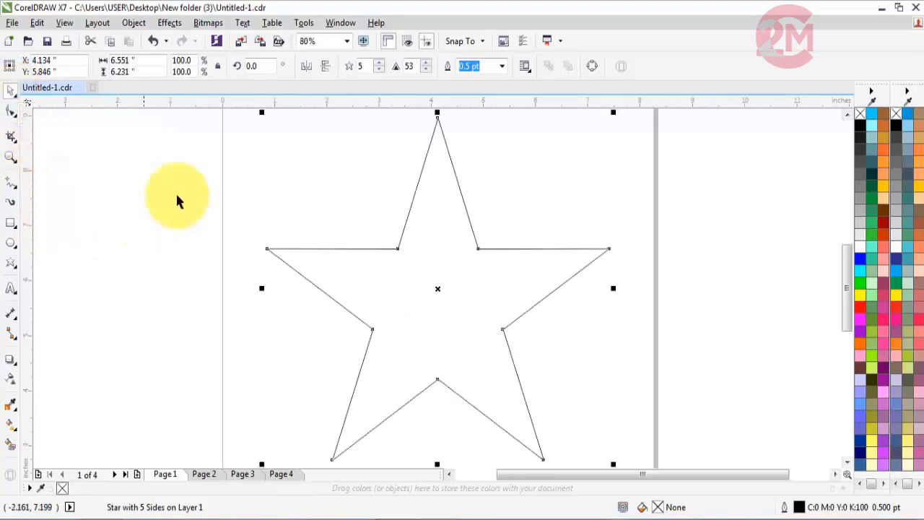
- Set the star's number of points to 8
left_click(378, 63)
left_click(379, 62)
left_click(379, 63)
left_click(379, 63)
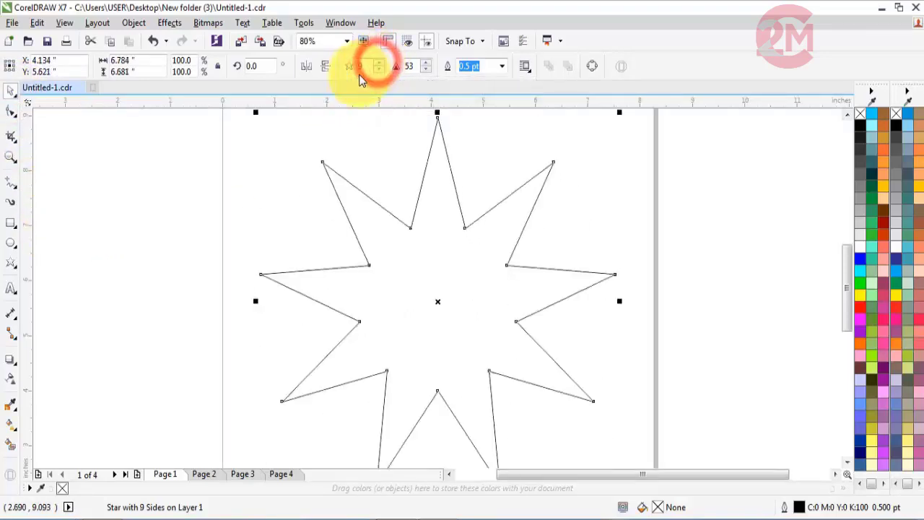
left_click(379, 70)
- Reshape the star by moving its inner nodes outward until its sharpness is about 27
left_click(10, 112)
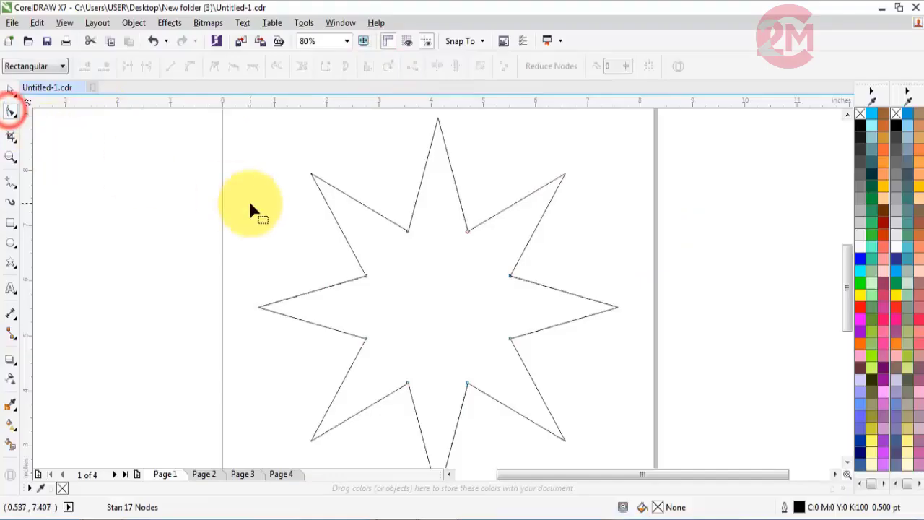
left_click_drag(406, 228, 388, 189)
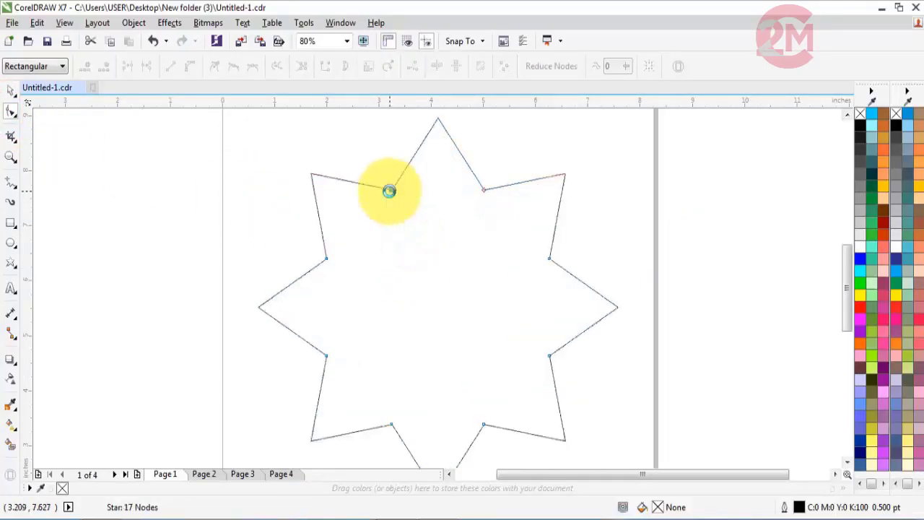
left_click(10, 91)
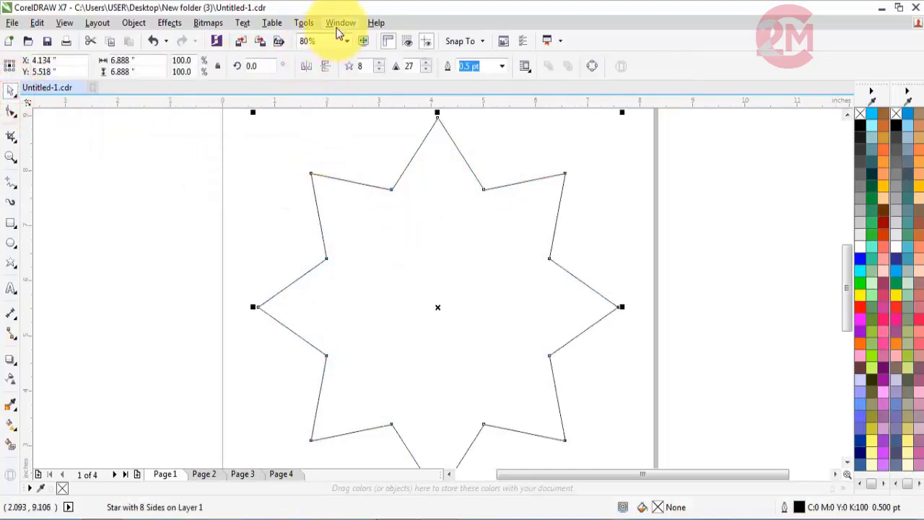
- Round all corners of the eight-pointed star with a fillet of 0.55 inch radius
left_click(339, 23)
left_click(355, 209)
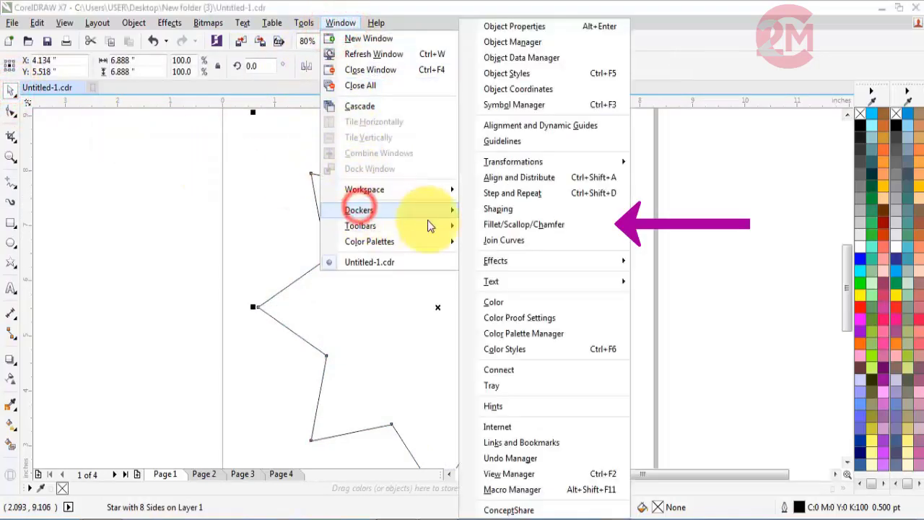
left_click(495, 225)
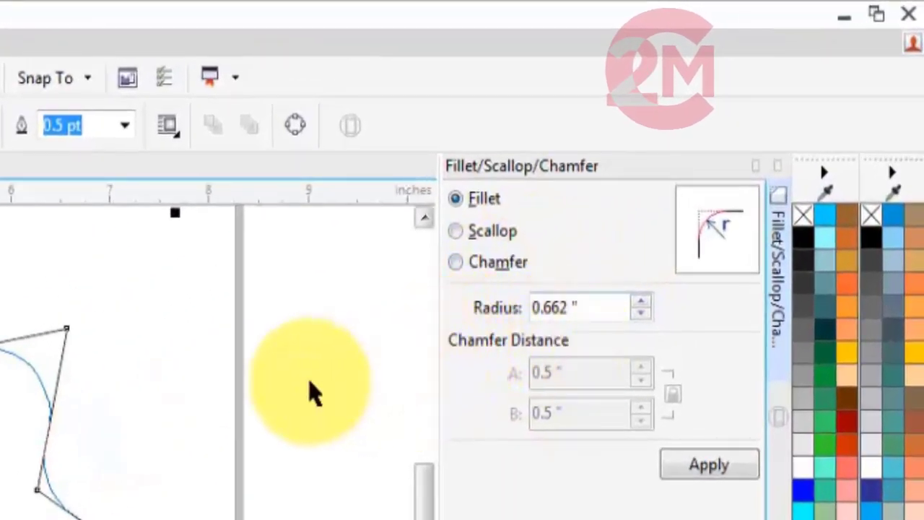
double_click(550, 308)
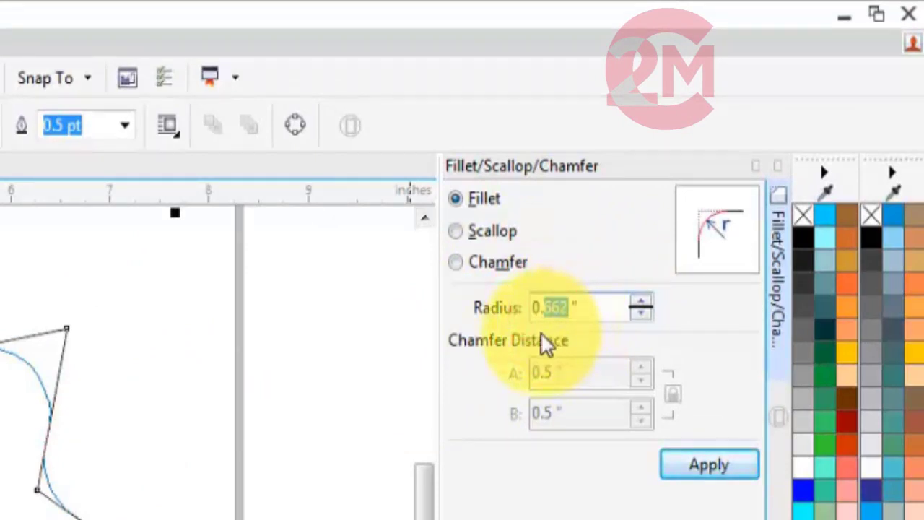
type("5")
type("50")
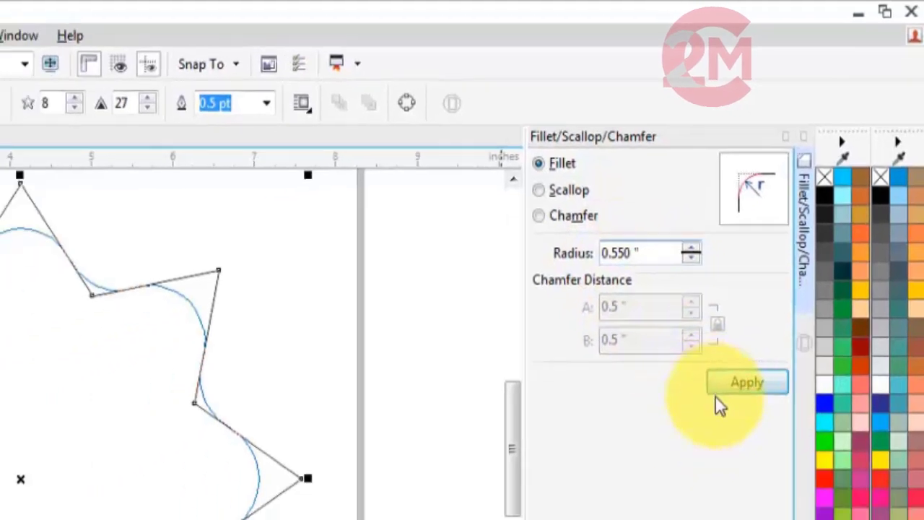
left_click(710, 469)
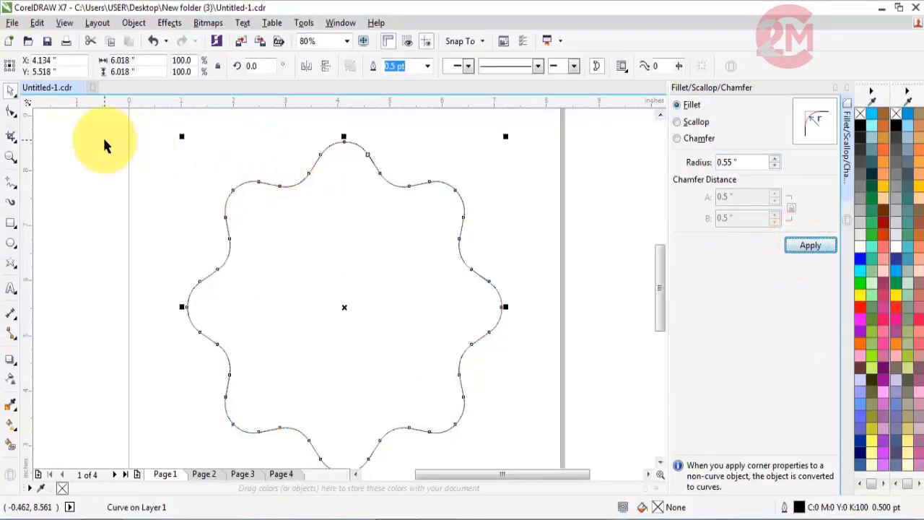
key("F4")
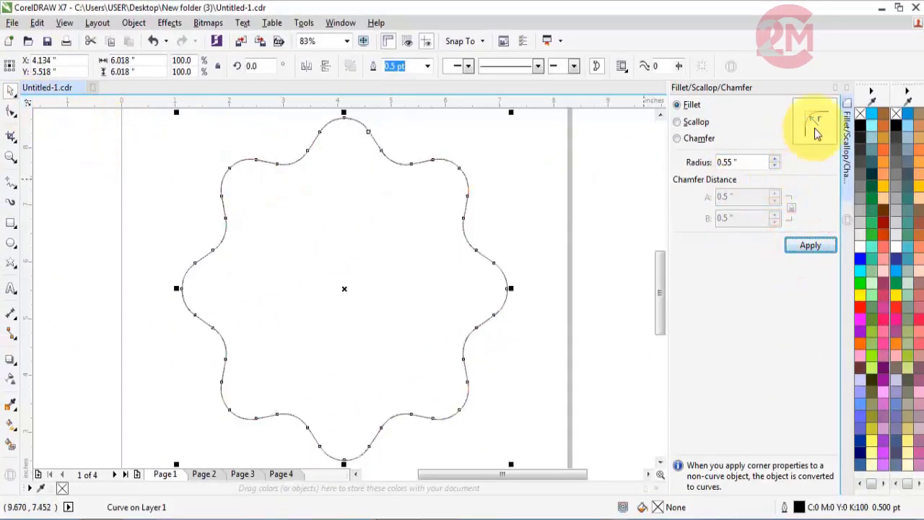
left_click(846, 92)
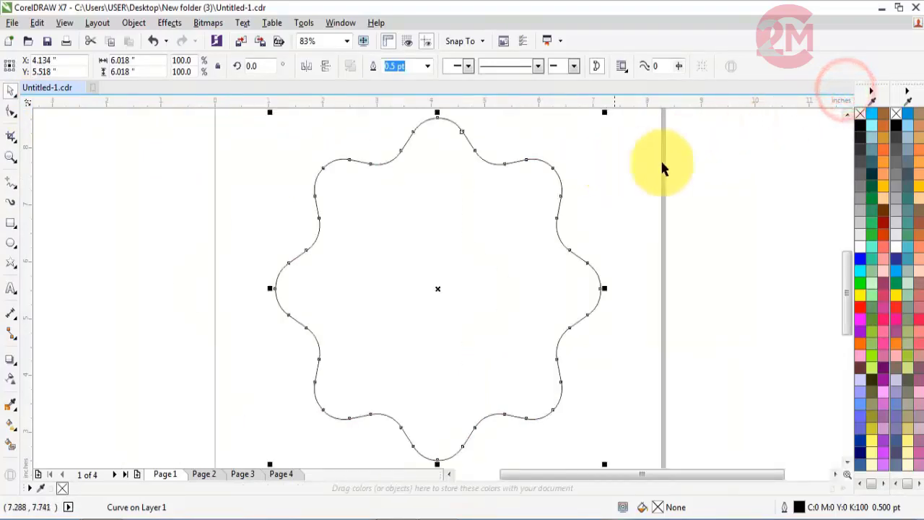
- Add a one-step inside contour to the rounded star with a 0.1 inch offset and a black outline color
left_click(695, 168)
key("ctrl+F9")
left_click(499, 167)
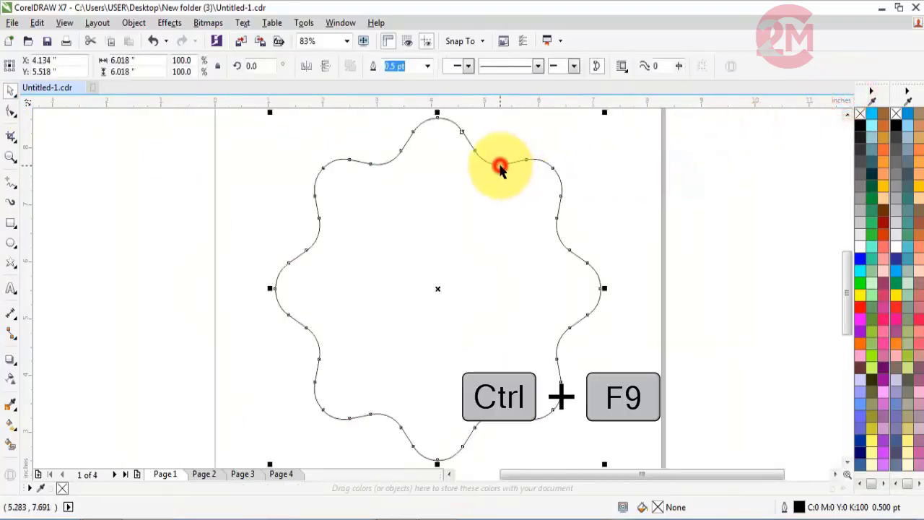
left_click(187, 157)
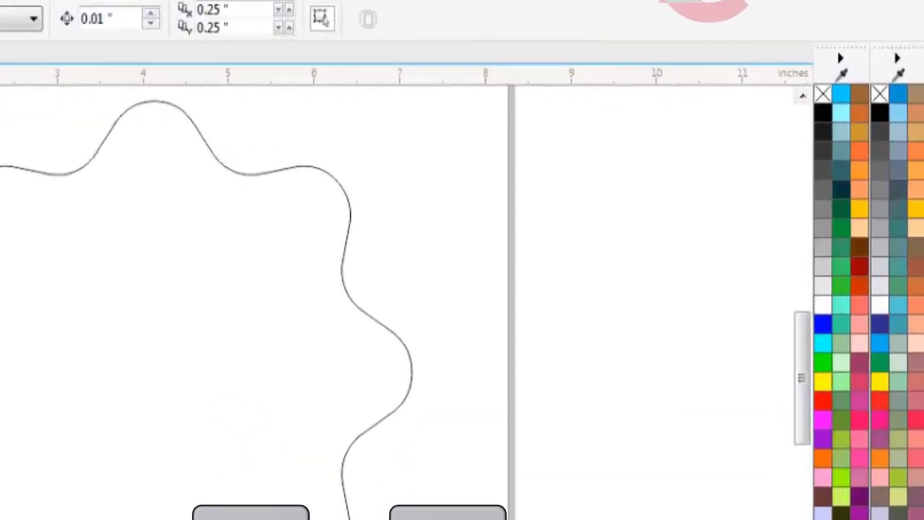
key("ctrl+F9")
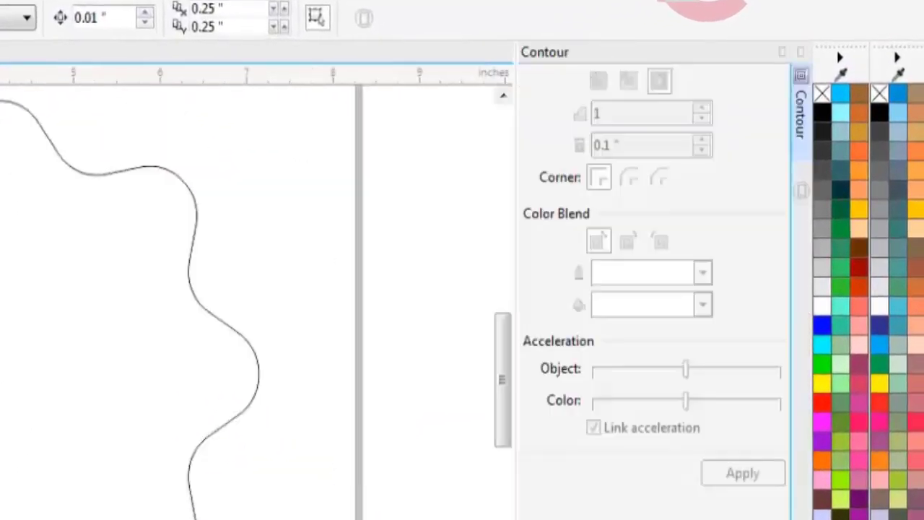
left_click(36, 123)
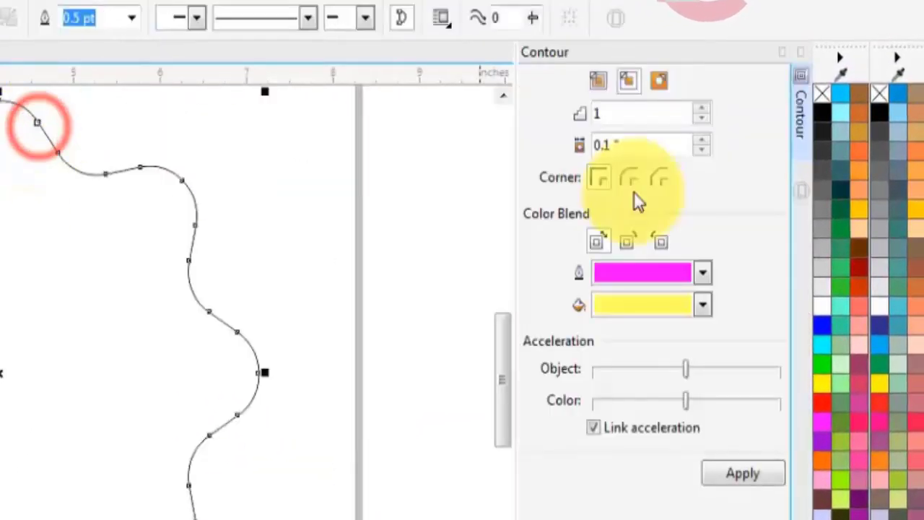
left_click(609, 145)
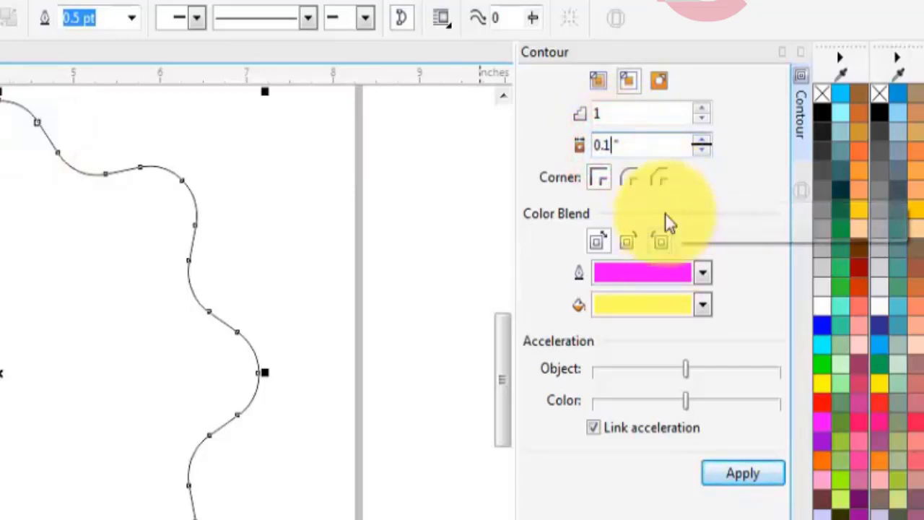
left_click(650, 274)
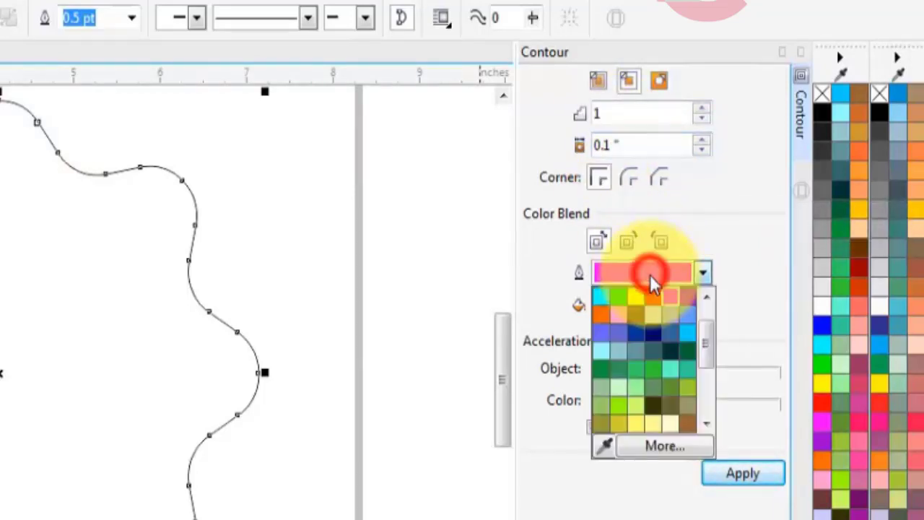
left_click_drag(705, 337, 686, 304)
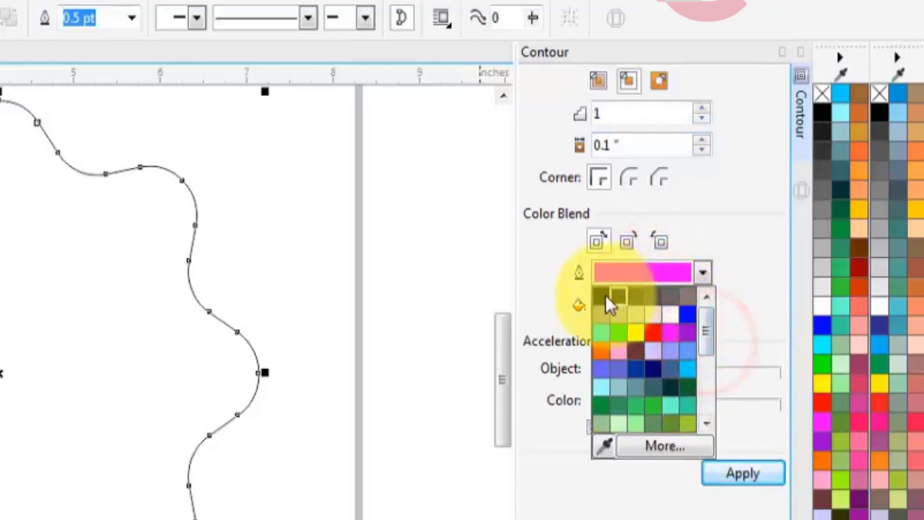
left_click(600, 296)
left_click(742, 475)
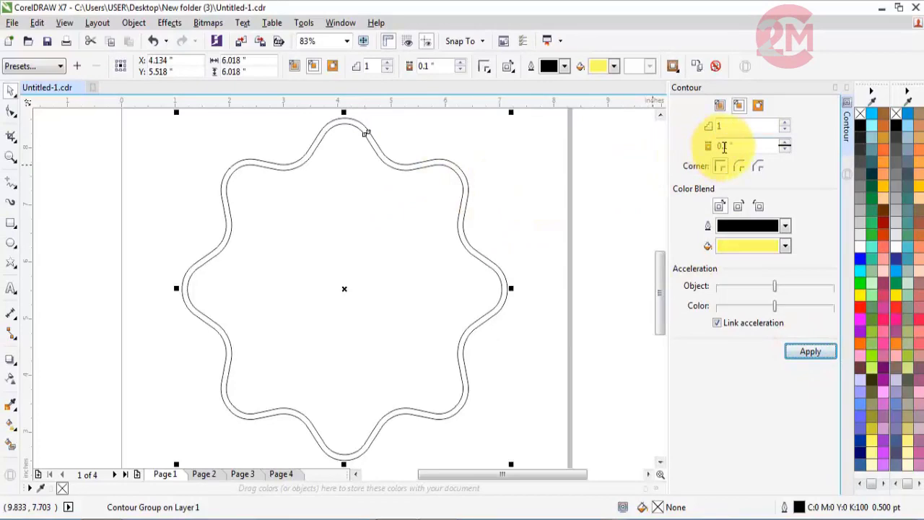
- Set the contour offset to 0.2 inch and apply it to the rounded star
left_click(723, 145)
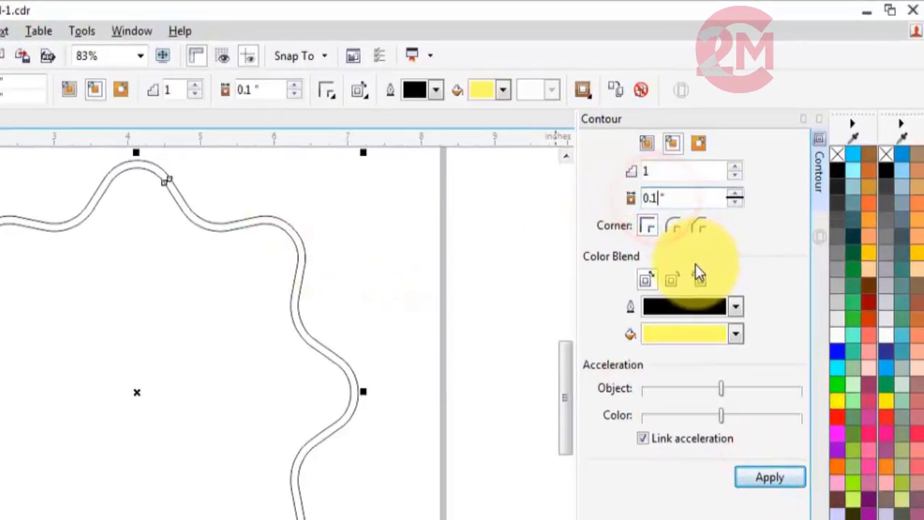
type("2")
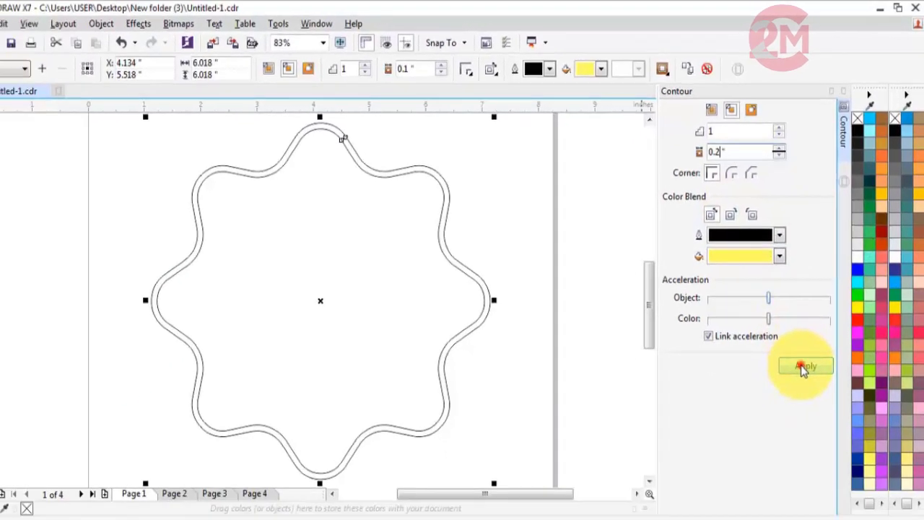
left_click(764, 466)
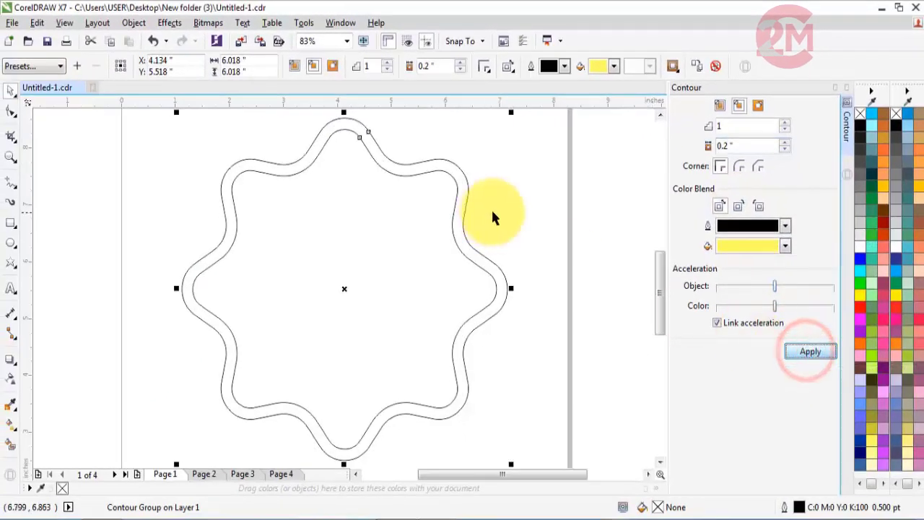
- Set the contour offset to 0.25 inch, apply it and close the contour settings
left_click(727, 148)
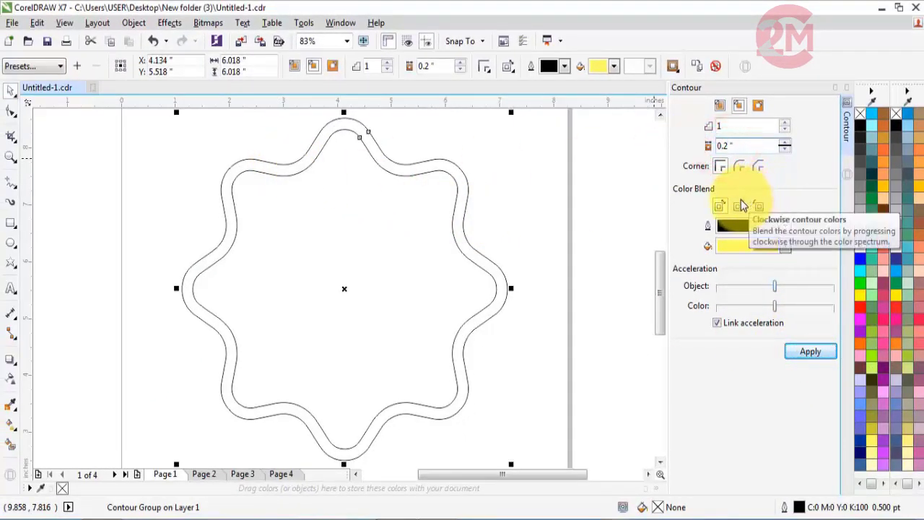
left_click(806, 353)
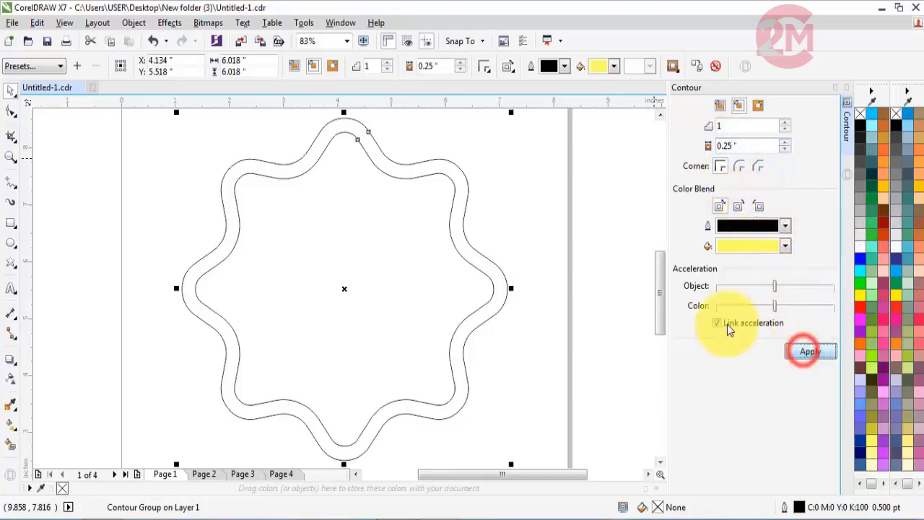
left_click(506, 179)
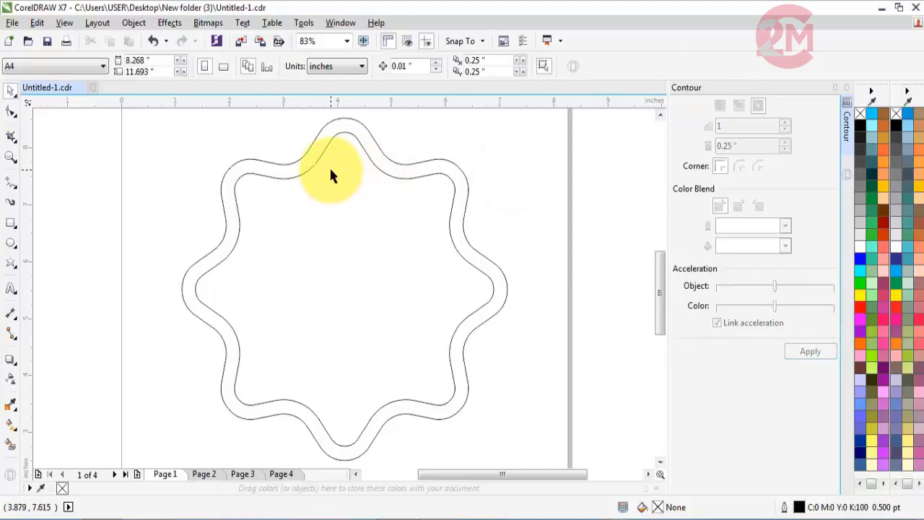
left_click(846, 89)
- Break the contour group apart into separate outer and inner curves
left_click_drag(278, 140, 318, 171)
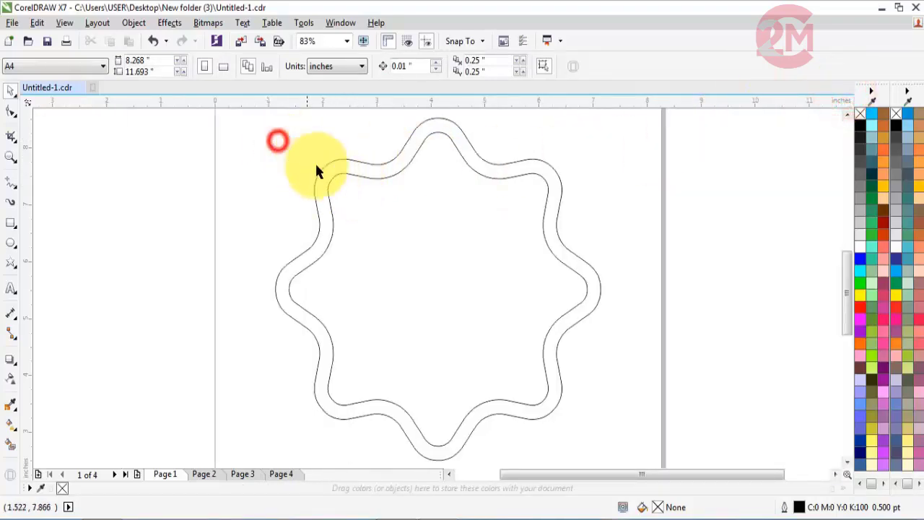
left_click(345, 171)
key("ctrl+k")
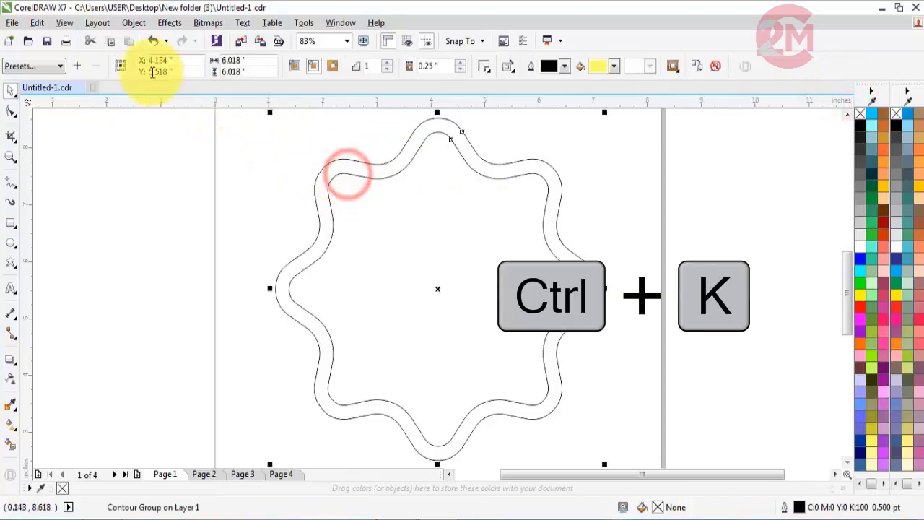
left_click(97, 23)
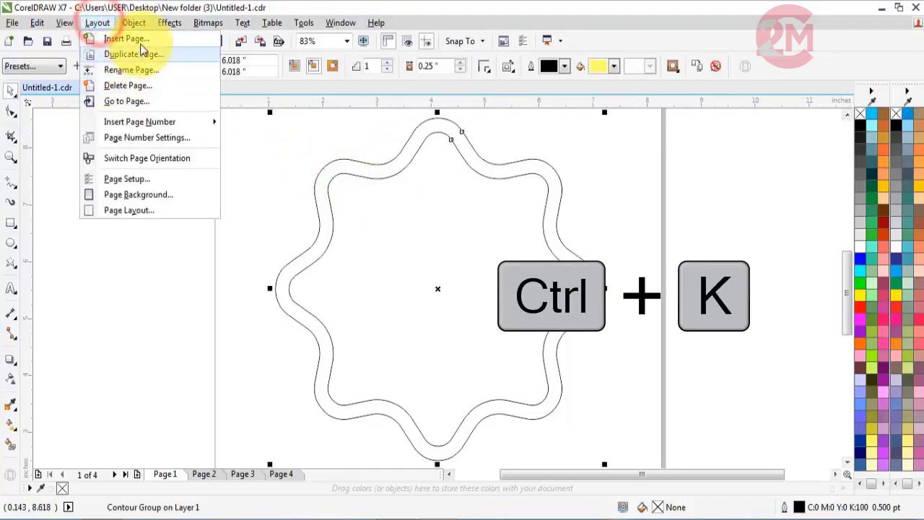
left_click(252, 235)
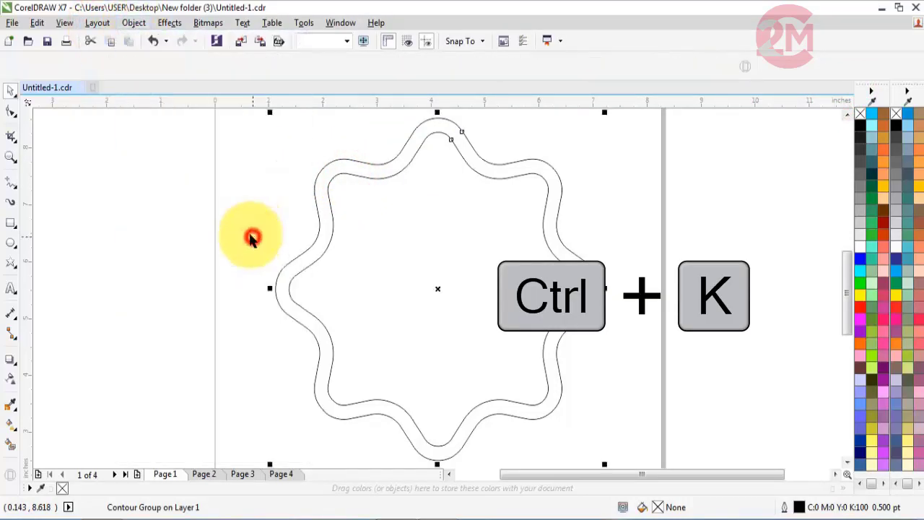
- Combine the outer and inner curves into a single object and deselect it
left_click(134, 23)
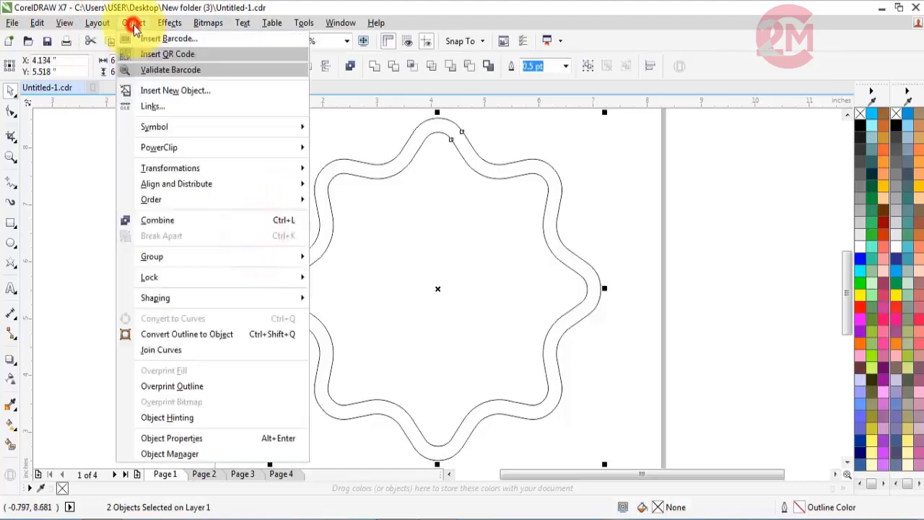
left_click(233, 228)
left_click(218, 208)
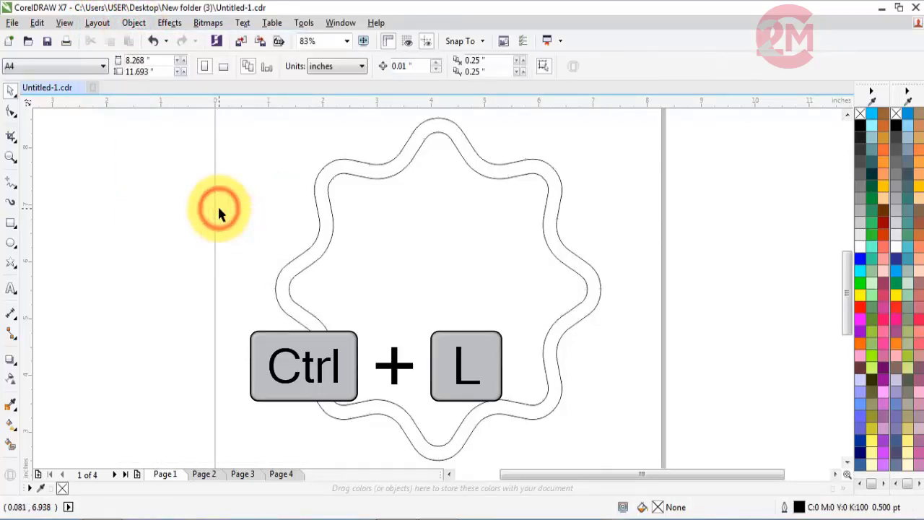
- Create a copy of the wavy ring rotated about 22° clockwise around its center, then deselect it
left_click(392, 176)
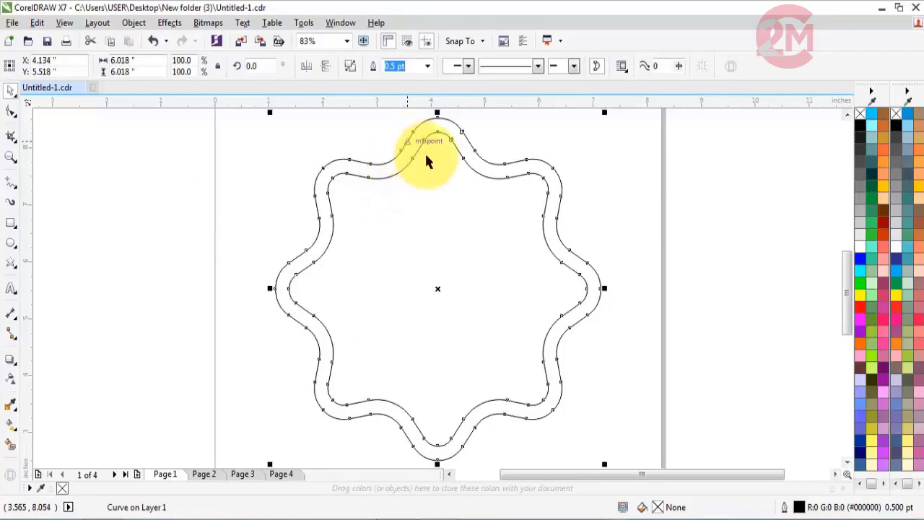
left_click(468, 162)
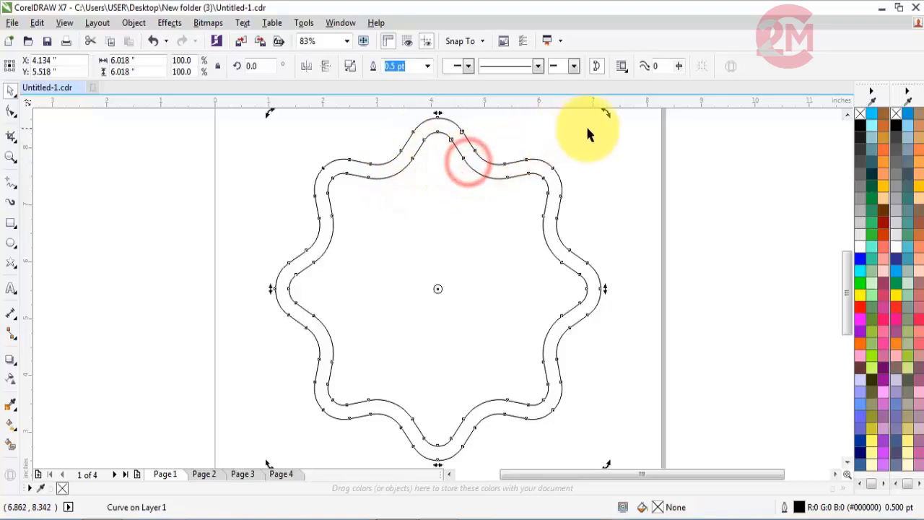
left_click_drag(608, 114, 649, 197)
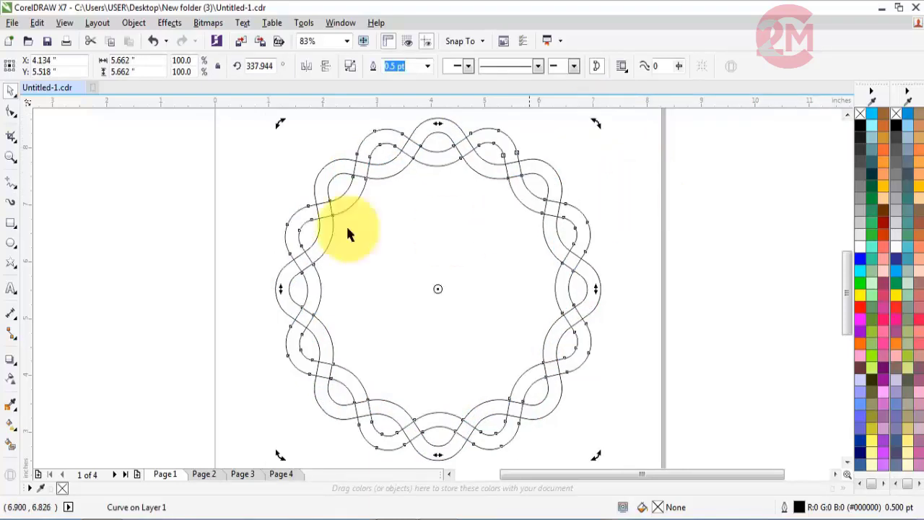
left_click(251, 219)
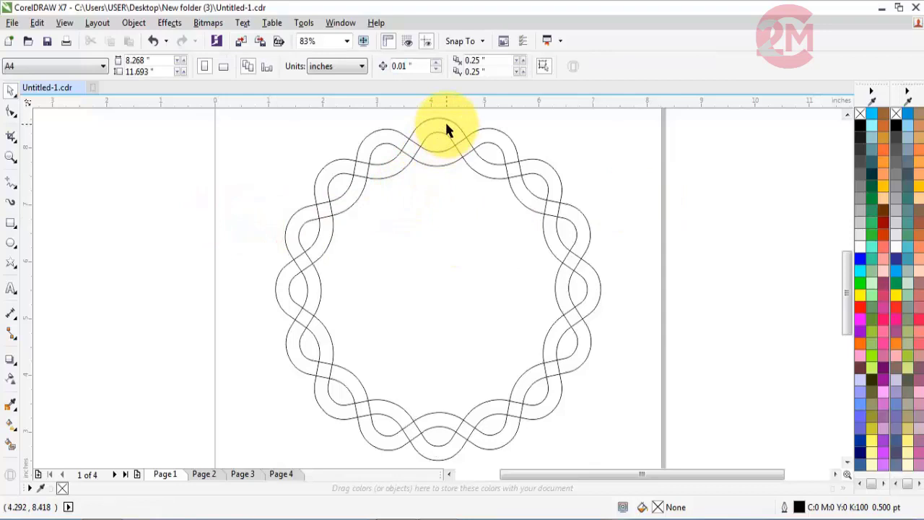
- With Virtual Segment Delete, remove the steep strand's segments at the second crossing left of the ring's top peak, leaving the flatter strand on top
scroll(444, 123, "down", 2)
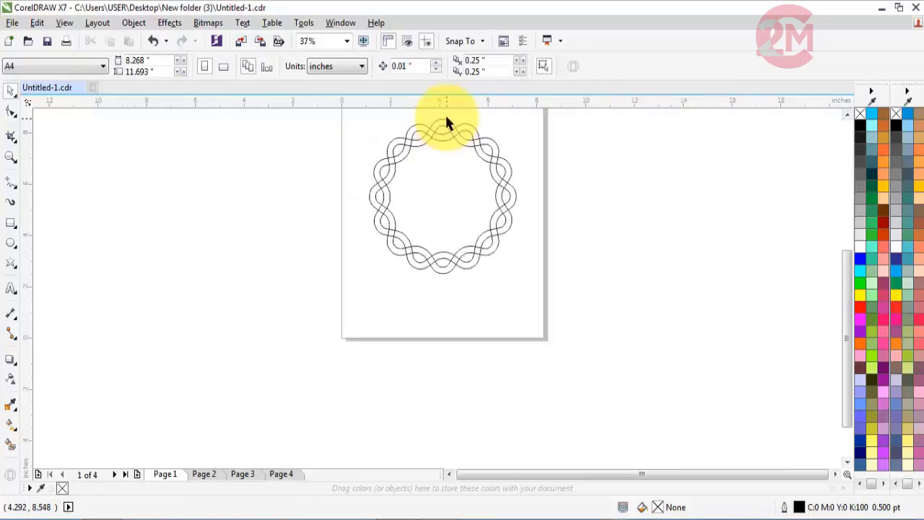
scroll(445, 123, "up", 3)
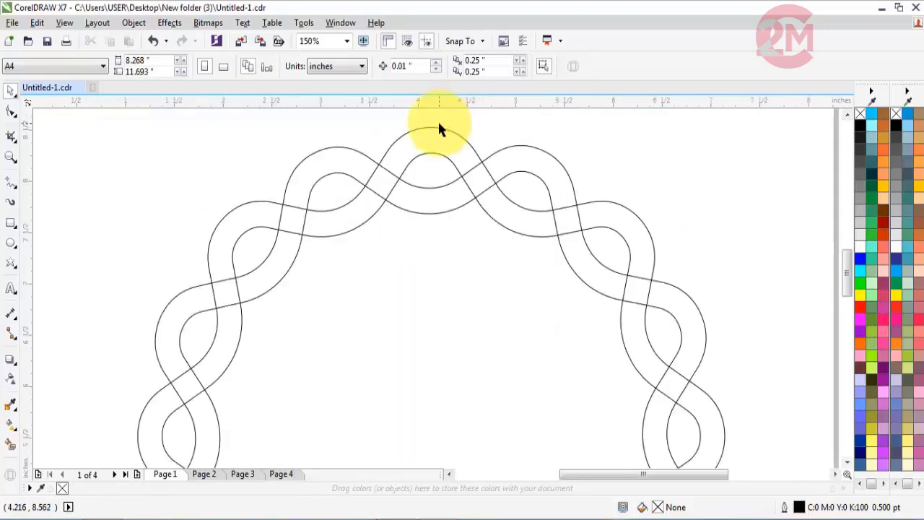
scroll(440, 129, "up", 1)
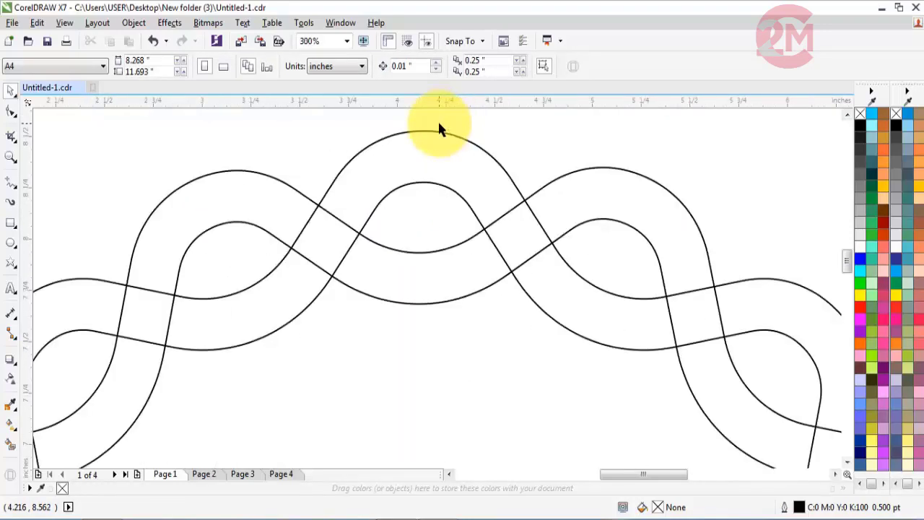
left_click(13, 136)
left_click(46, 167)
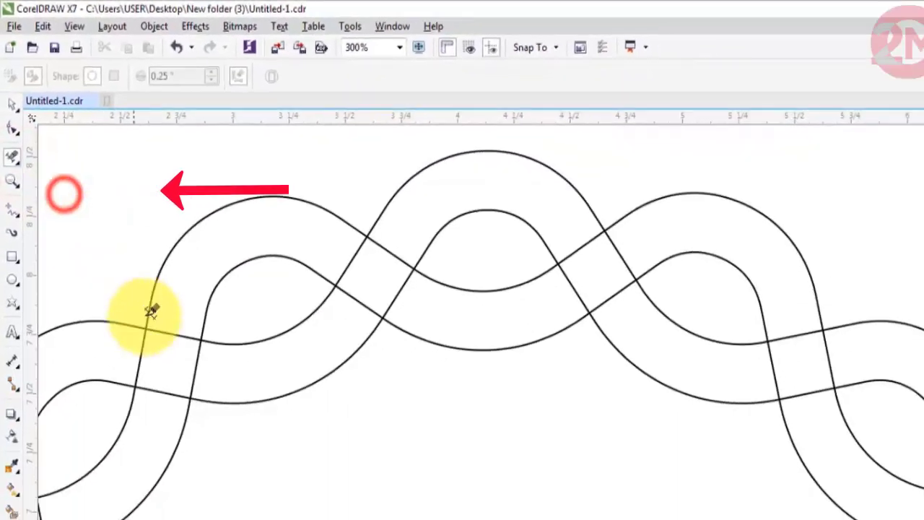
left_click(131, 352)
left_click(192, 364)
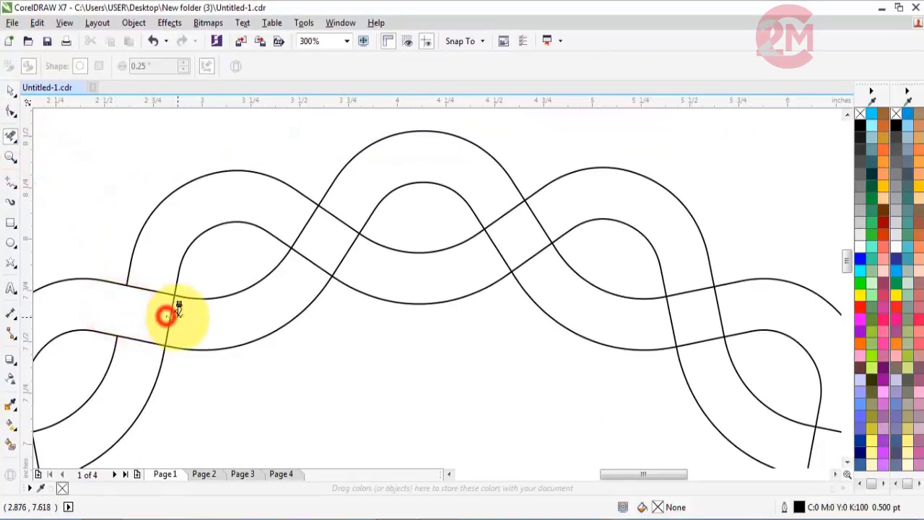
left_click(169, 314)
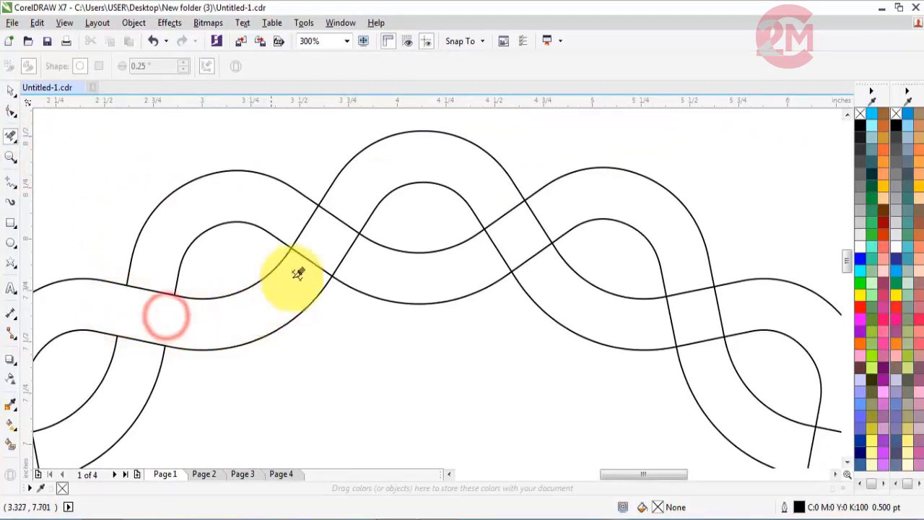
left_click(333, 211)
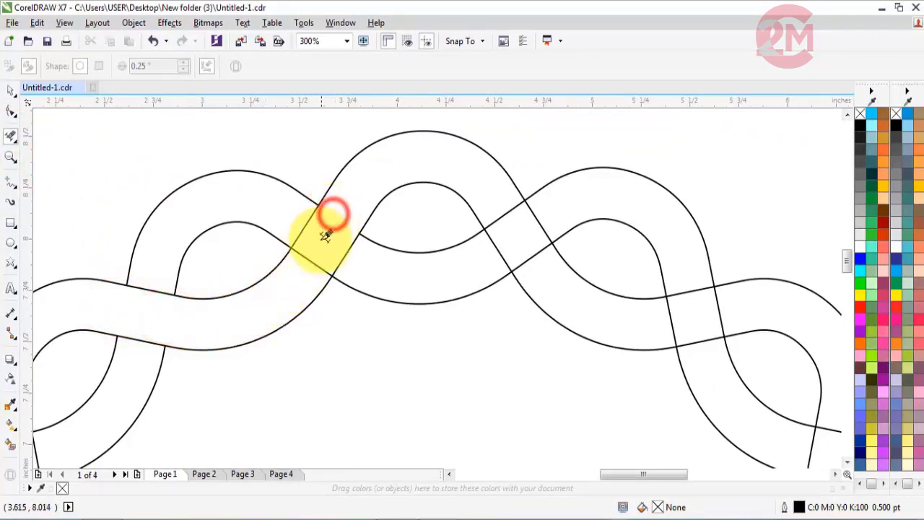
left_click(313, 254)
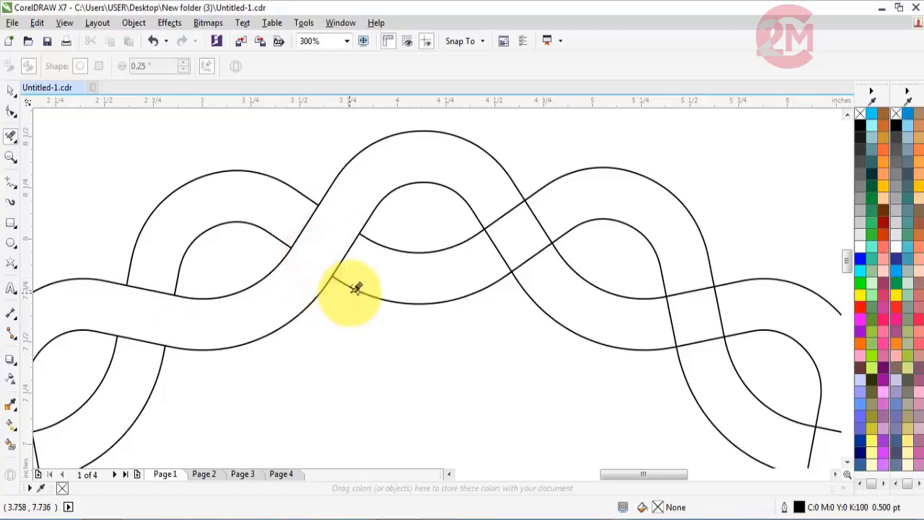
key("ctrl+z")
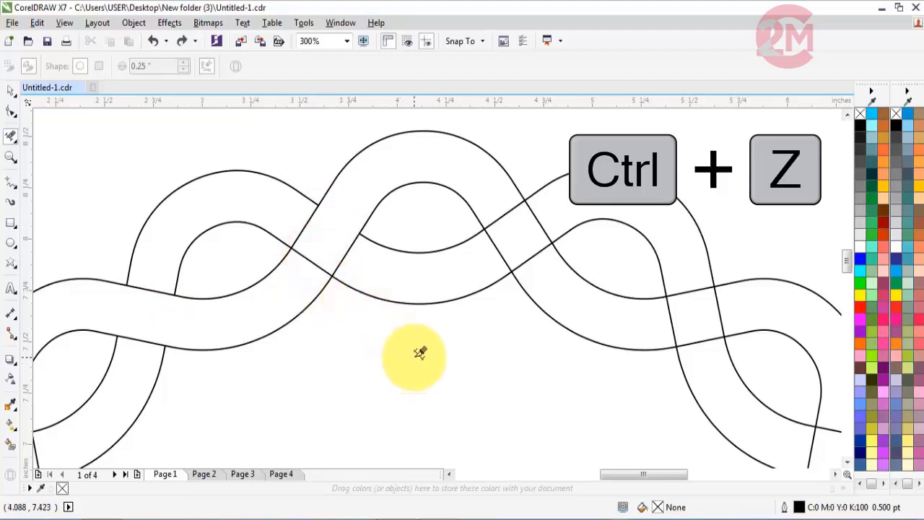
- Delete the top peak strand's segments at its left crossing and the other strand's segments at its right crossing, making an over-under weave
left_click(295, 215)
left_click(326, 243)
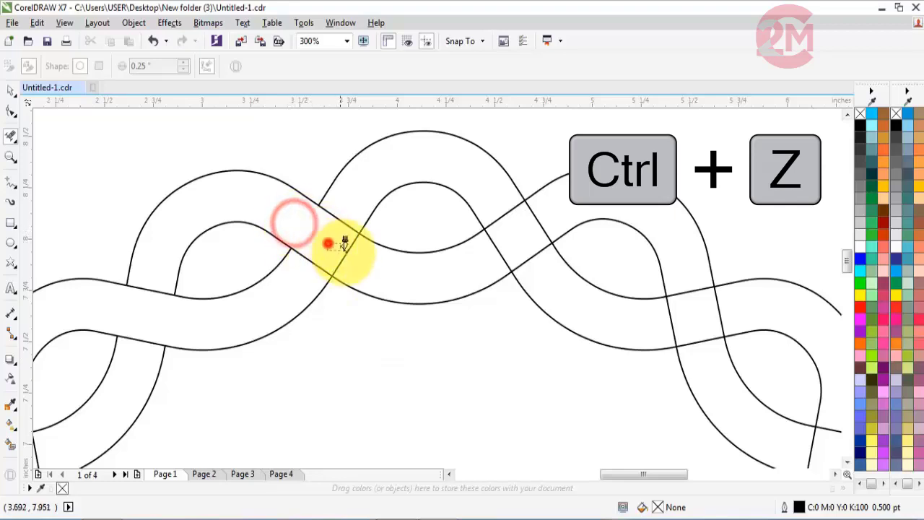
left_click(488, 249)
left_click(547, 210)
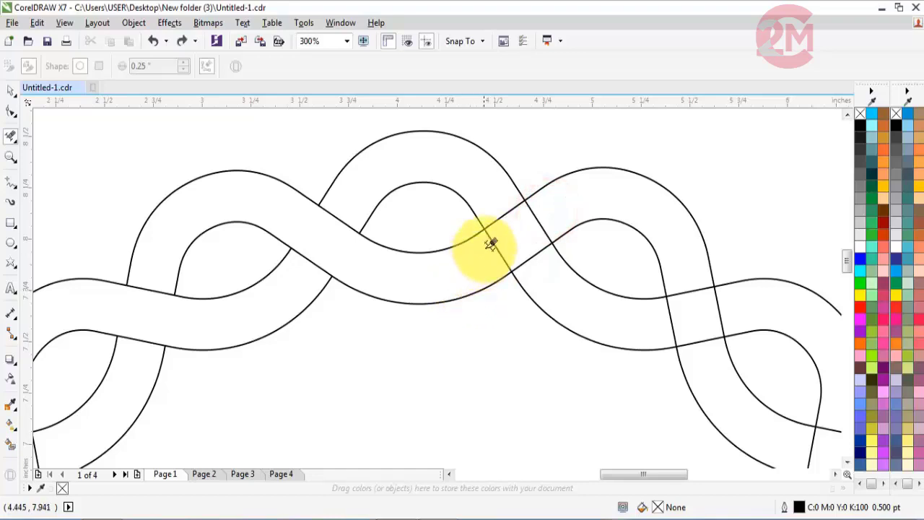
left_click(496, 207)
left_click(522, 250)
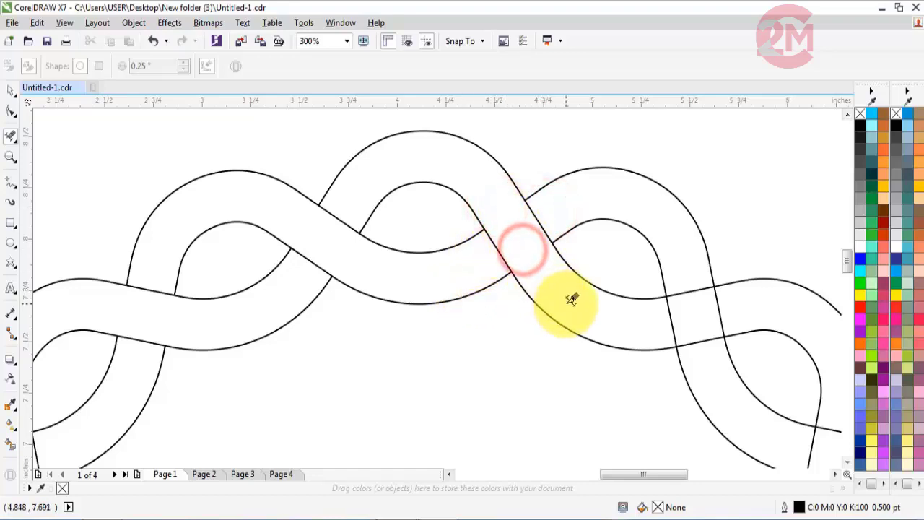
- Delete the flatter strand's segments at the next two crossings along the ring's upper-right arc, keeping the steeper strand on top
left_click(676, 312)
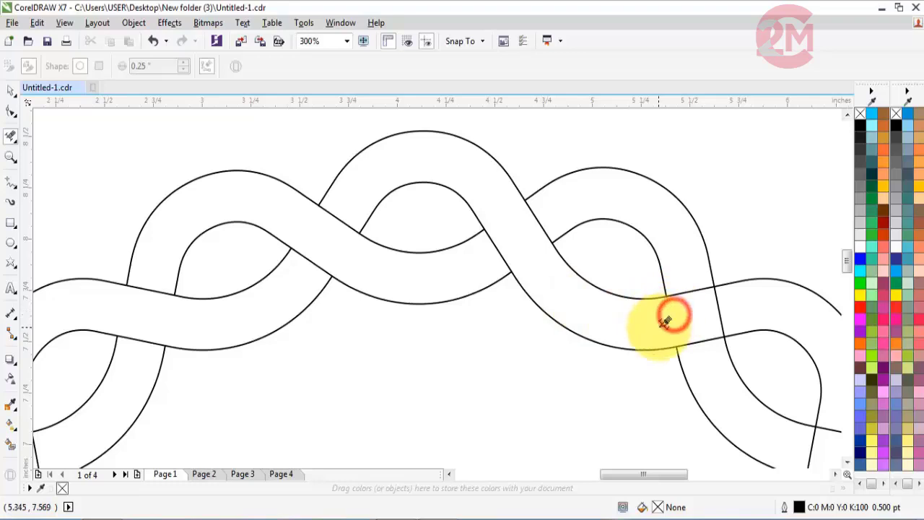
left_click(691, 284)
left_click(704, 334)
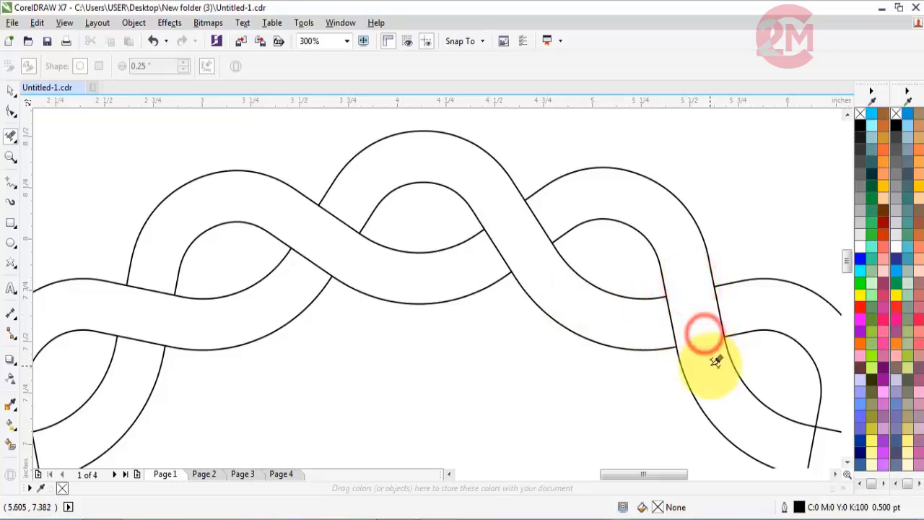
left_click(834, 476)
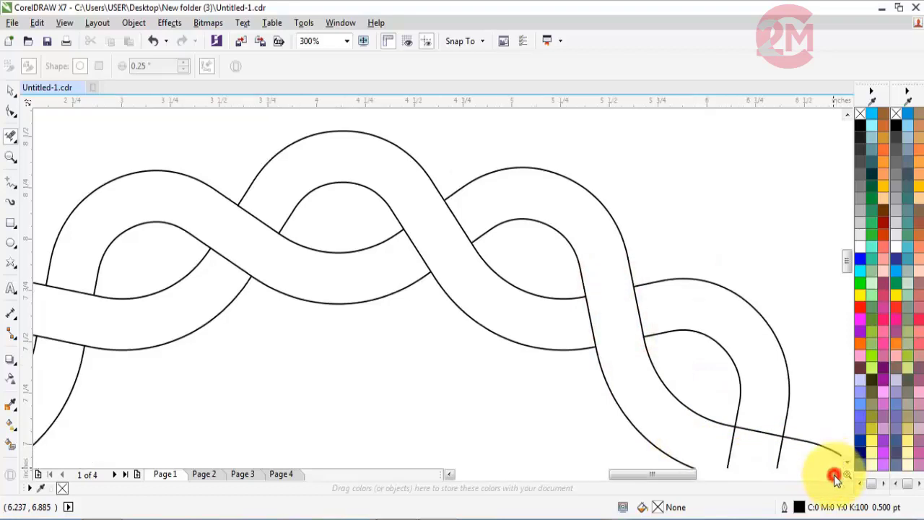
scroll(455, 203, "down", 2)
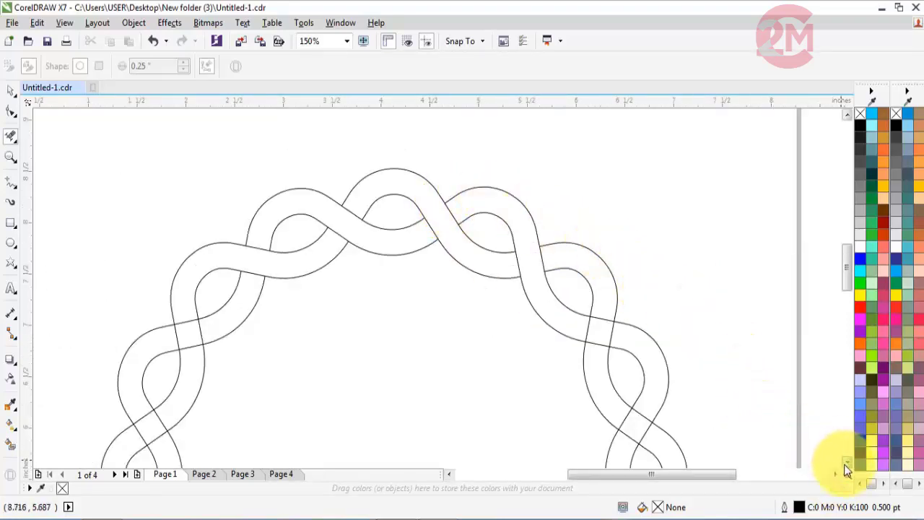
left_click(847, 464)
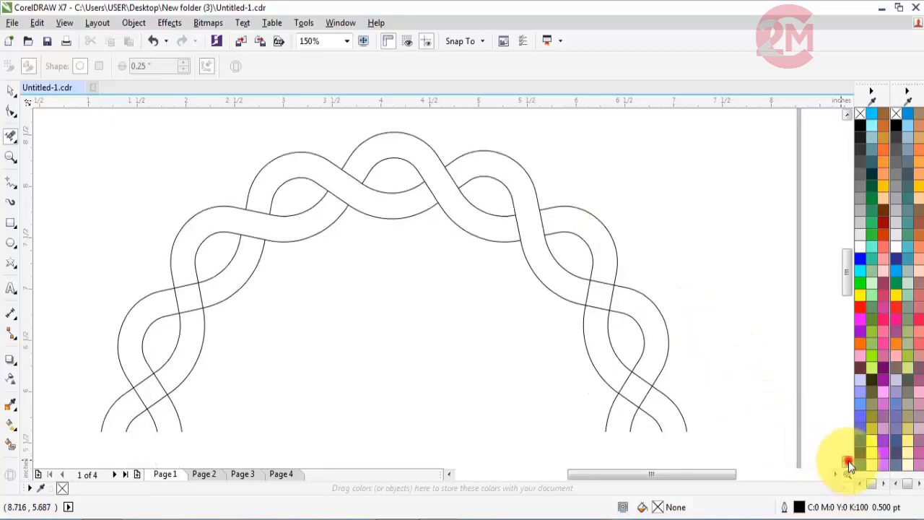
left_click(599, 304)
left_click(603, 275)
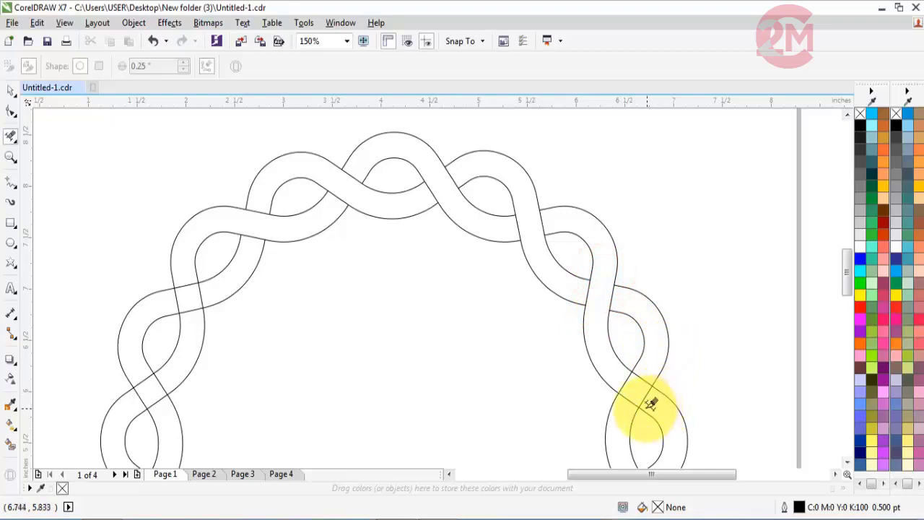
left_click(618, 387)
left_click(640, 390)
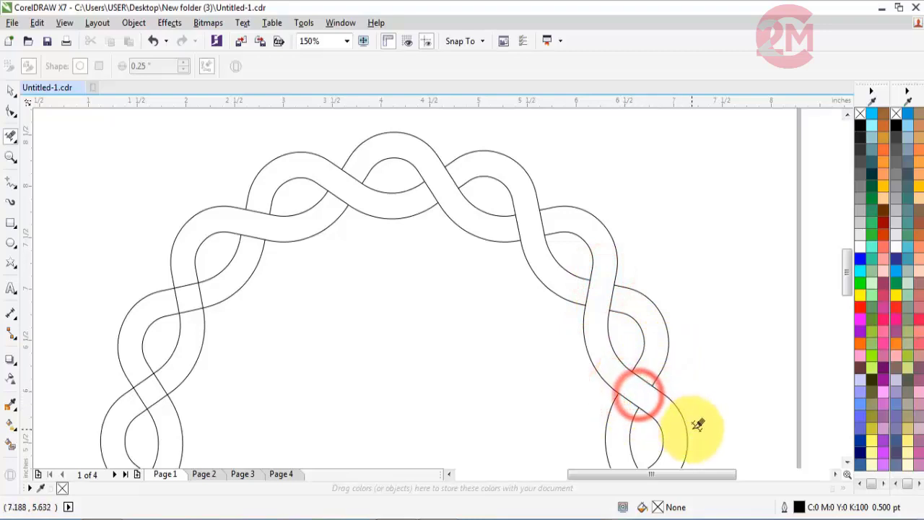
key("ctrl+z")
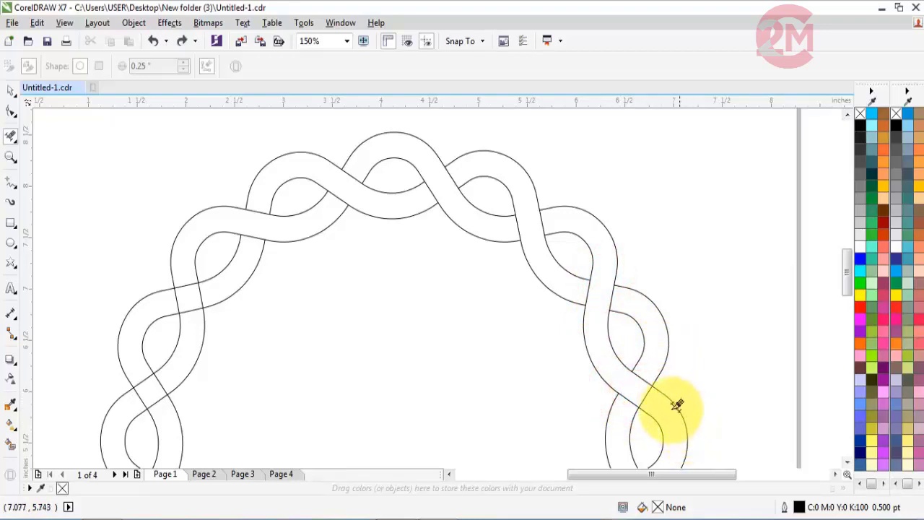
- Delete the underlying strand segments at the three crossings down the ring's right side, keeping the strands from upper right to lower left on top
left_click(641, 378)
left_click(631, 392)
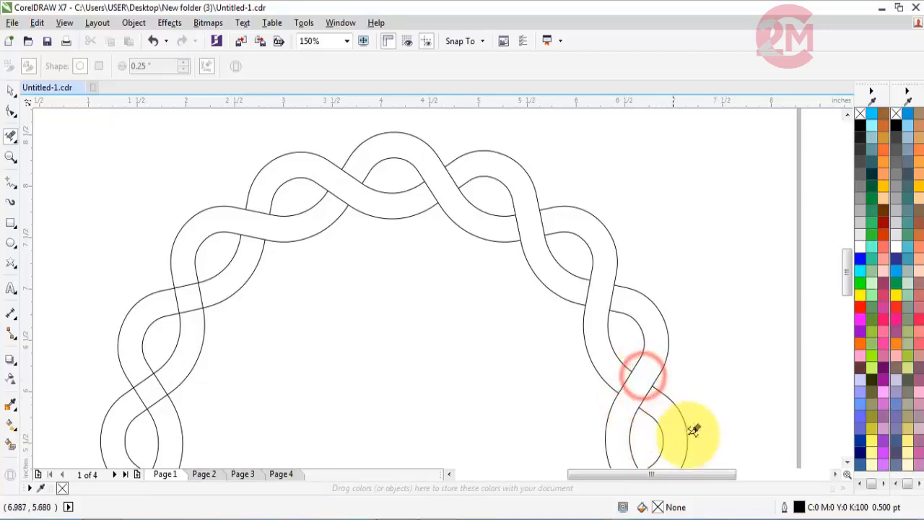
left_click(847, 463)
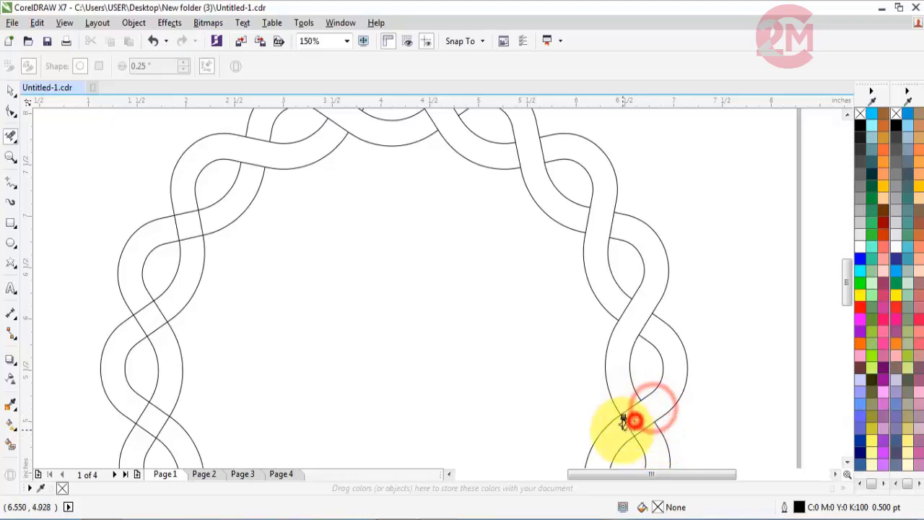
left_click(847, 462)
left_click(847, 462)
left_click(585, 376)
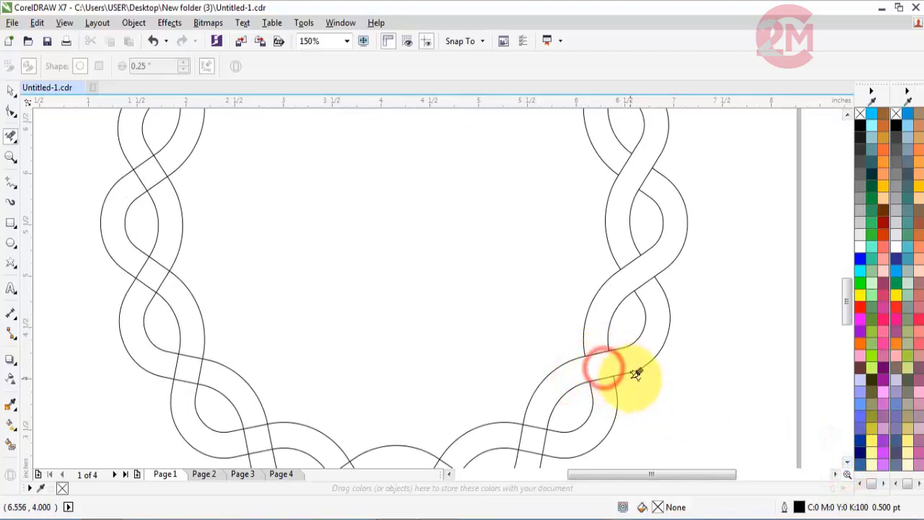
- Delete the steeper strand's segments at the two crossings on the ring's lower-right arc, up to the one beside the bottom lobe
left_click(847, 464)
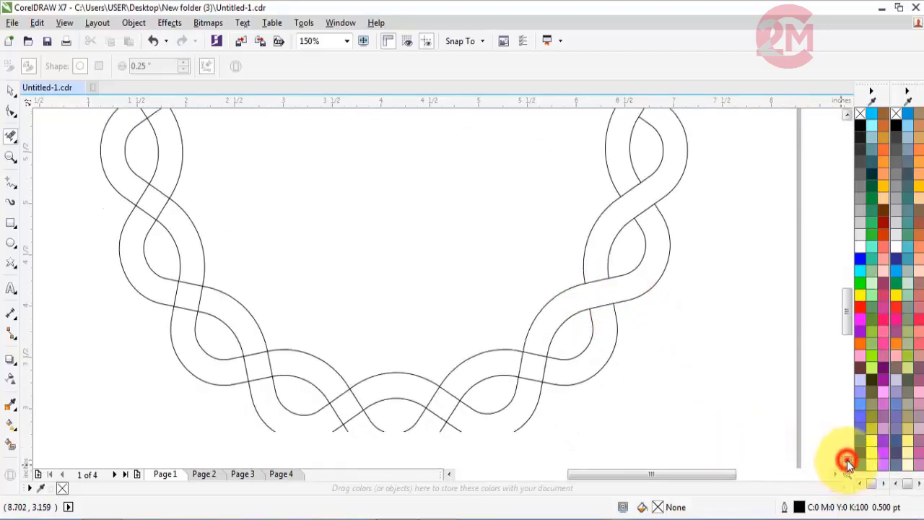
left_click(532, 318)
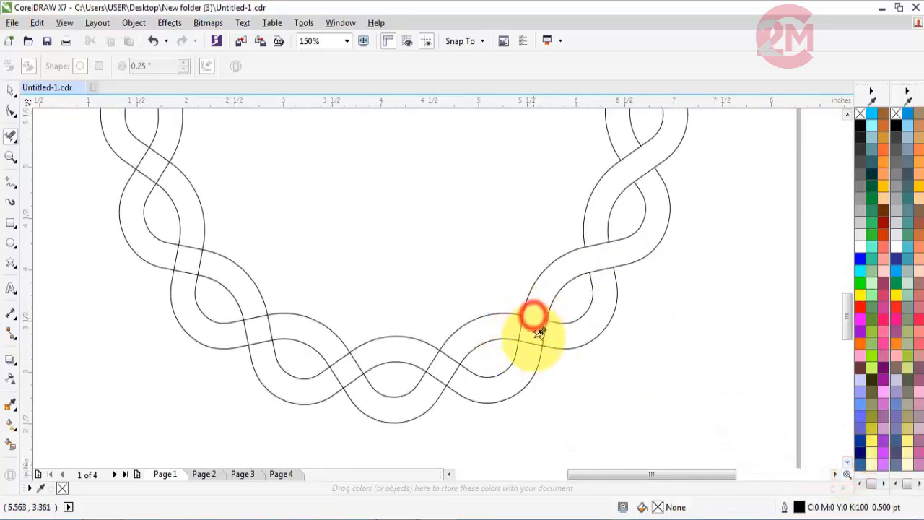
left_click(532, 337)
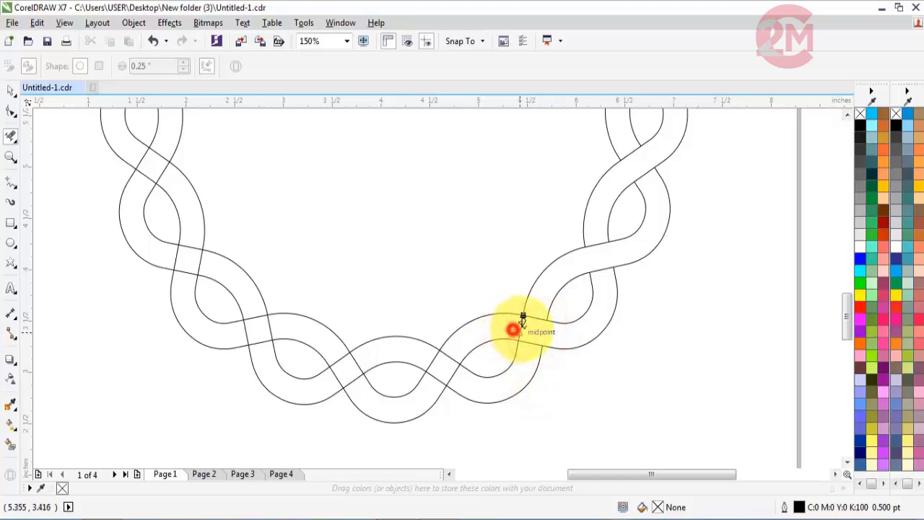
left_click(438, 373)
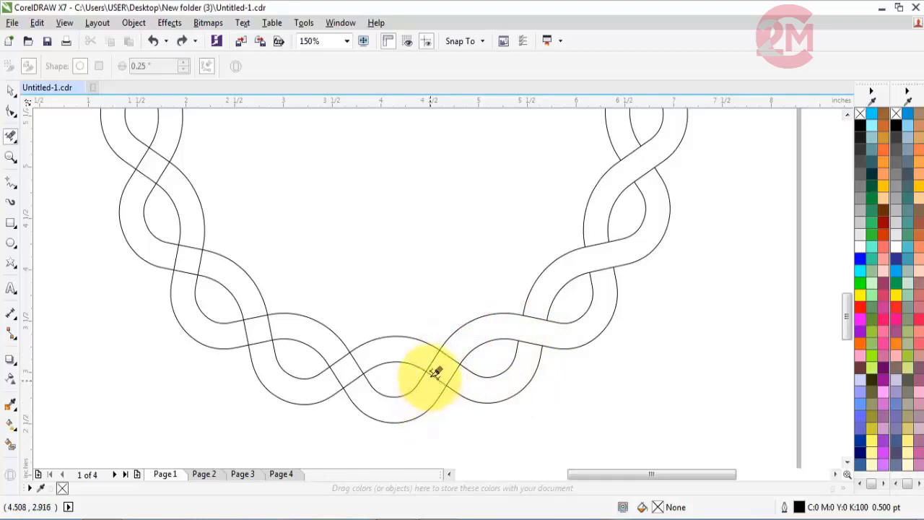
left_click(430, 362)
left_click(443, 371)
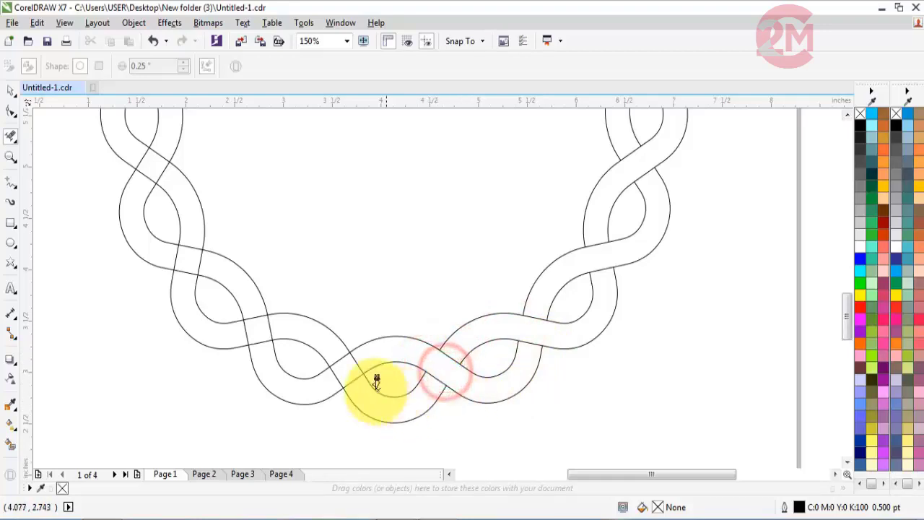
- Delete the underlying strand segments at the three crossings along the ring's lower-left arc, keeping the upper-left to lower-right strands on top
left_click(347, 373)
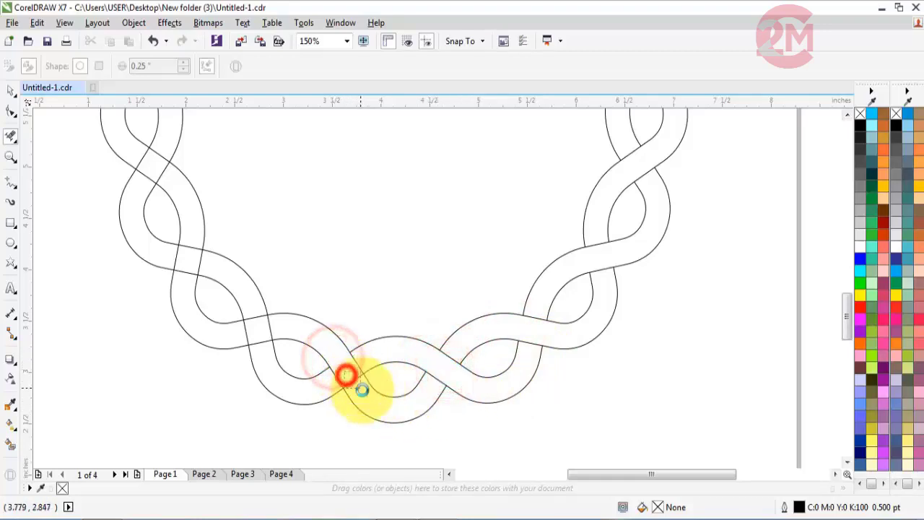
left_click(251, 315)
left_click(258, 336)
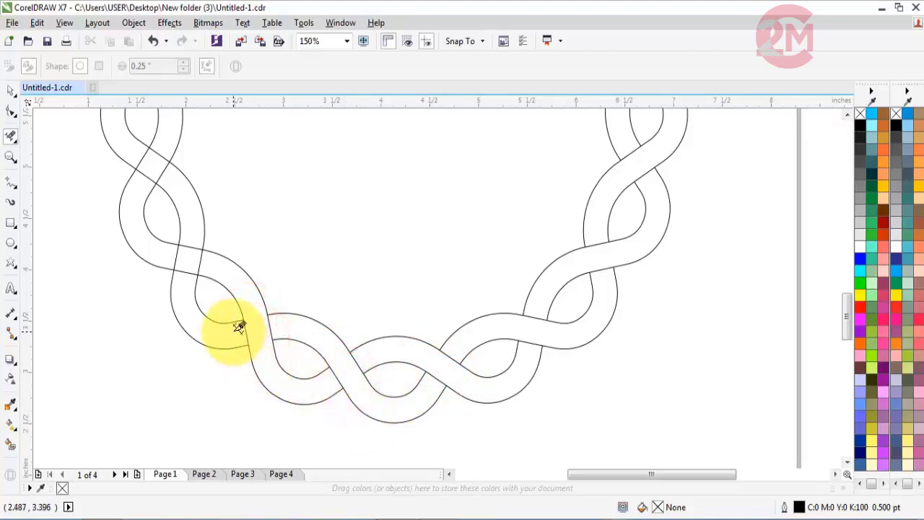
left_click(190, 261)
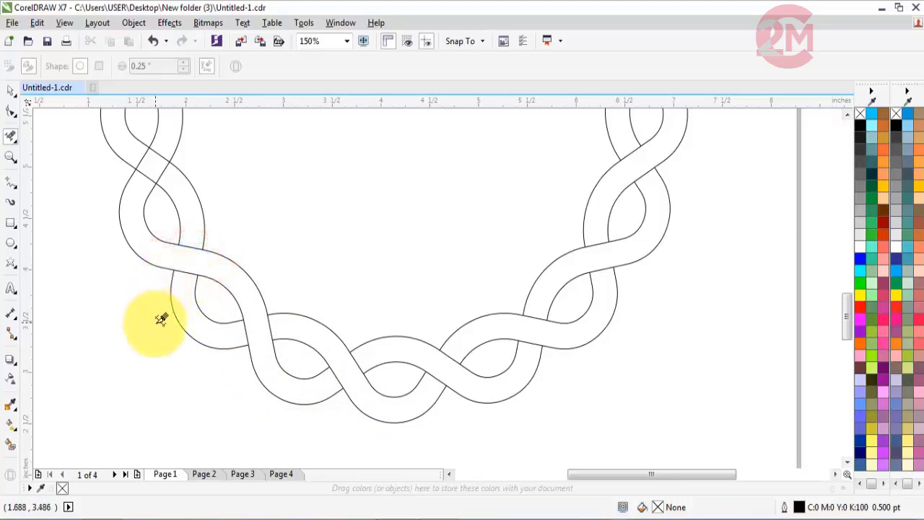
- Undo the last deletion at the lower-left crossing and delete the flatter strand's segments instead, keeping the steeper strand on top
key("ctrl+z")
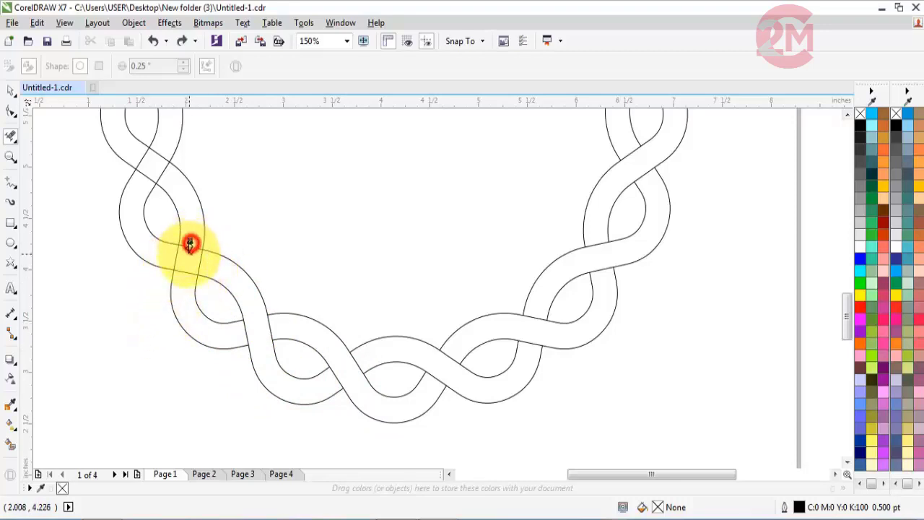
left_click(189, 244)
left_click(181, 268)
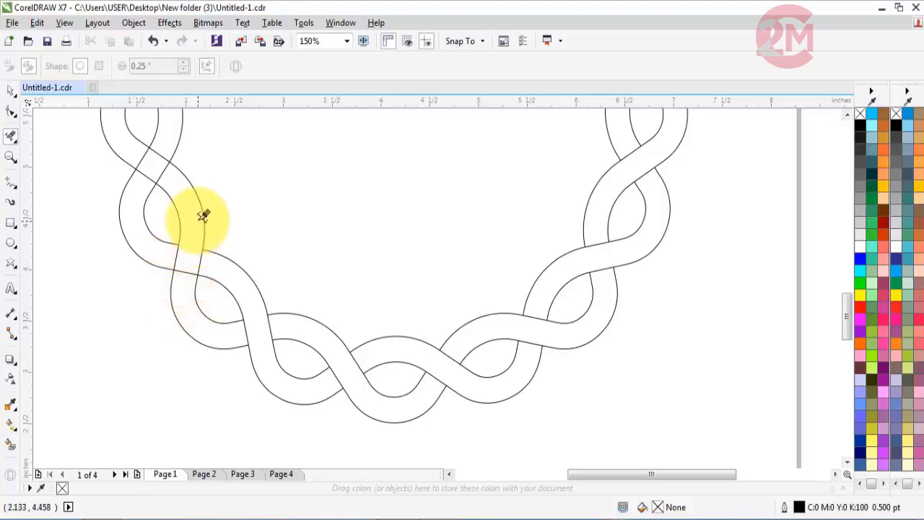
left_click(186, 269)
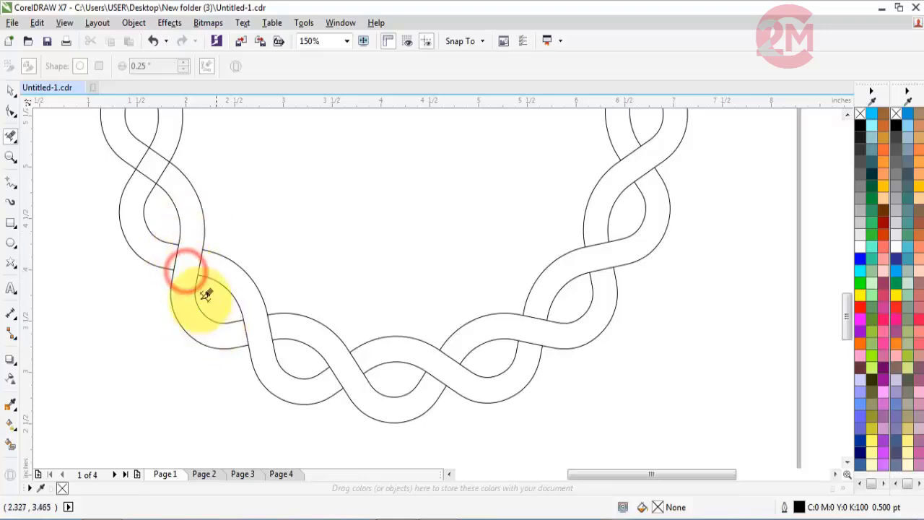
- At the next crossing up the ring's left side, delete the upper-left to lower-right strand's segments, keeping the upper-right to lower-left strand on top
left_click(154, 165)
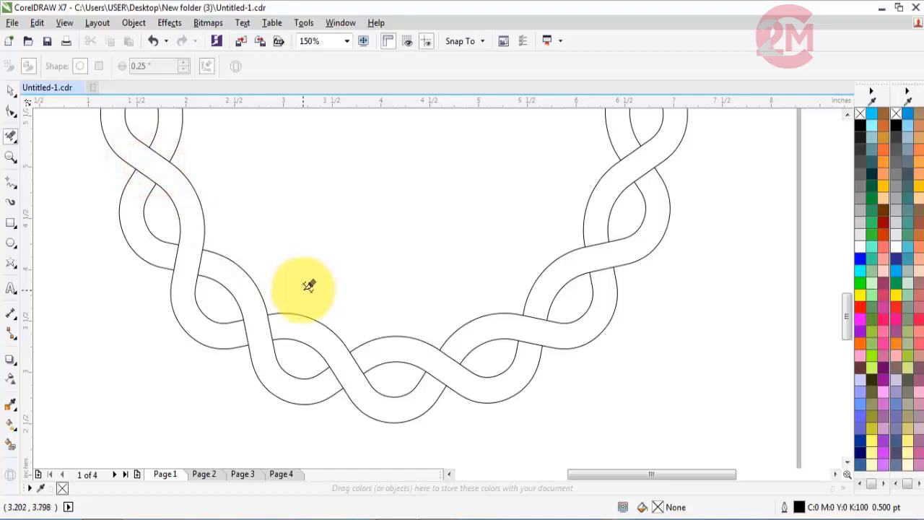
key("ctrl+z")
left_click(160, 148)
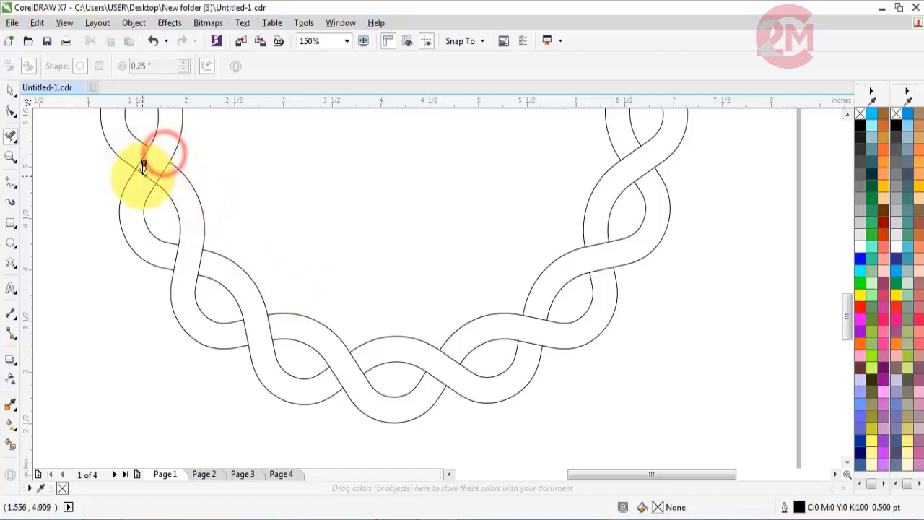
left_click(148, 169)
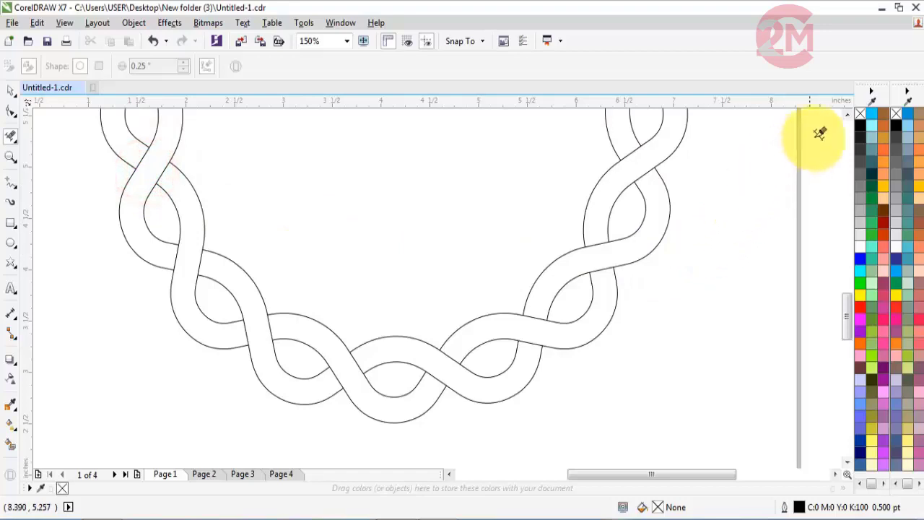
- Delete the underlying strand segments at the last two crossings up the ring's left side, keeping the upper-right to lower-left strands on top
left_click(847, 115)
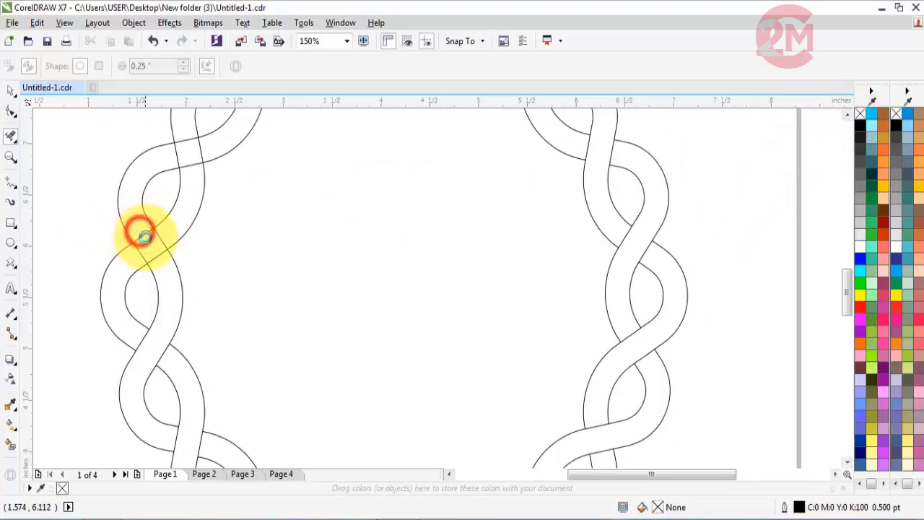
left_click(154, 250)
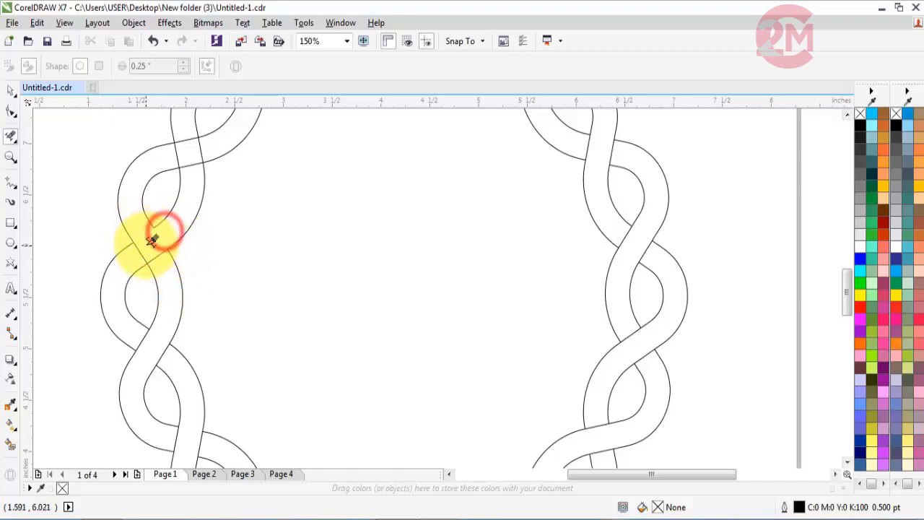
left_click(146, 245)
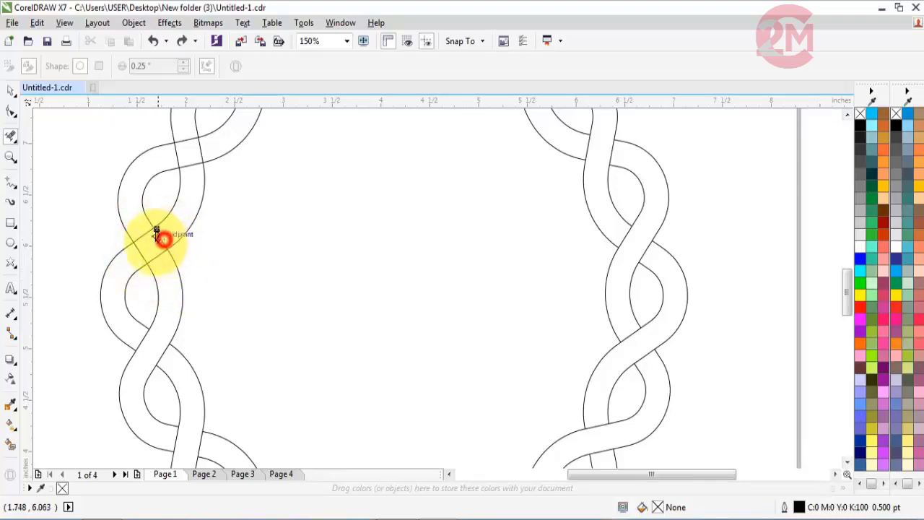
left_click(141, 250)
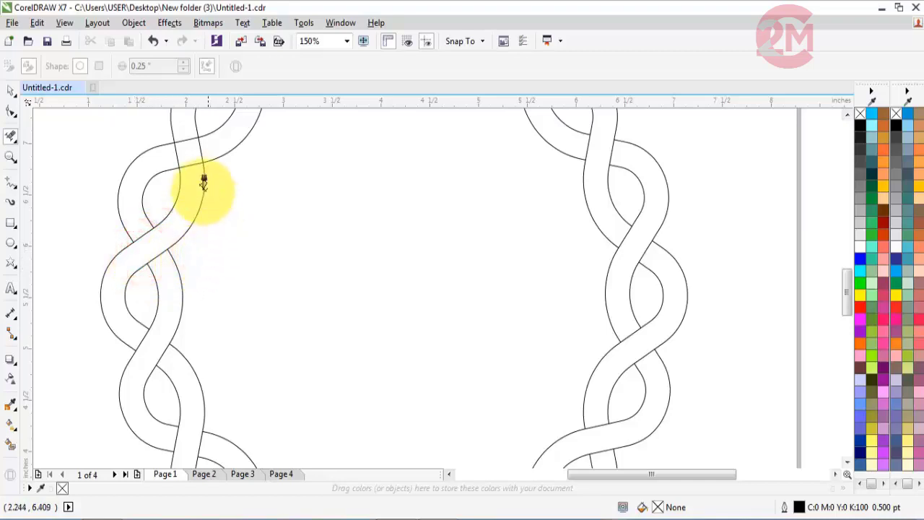
left_click(188, 159)
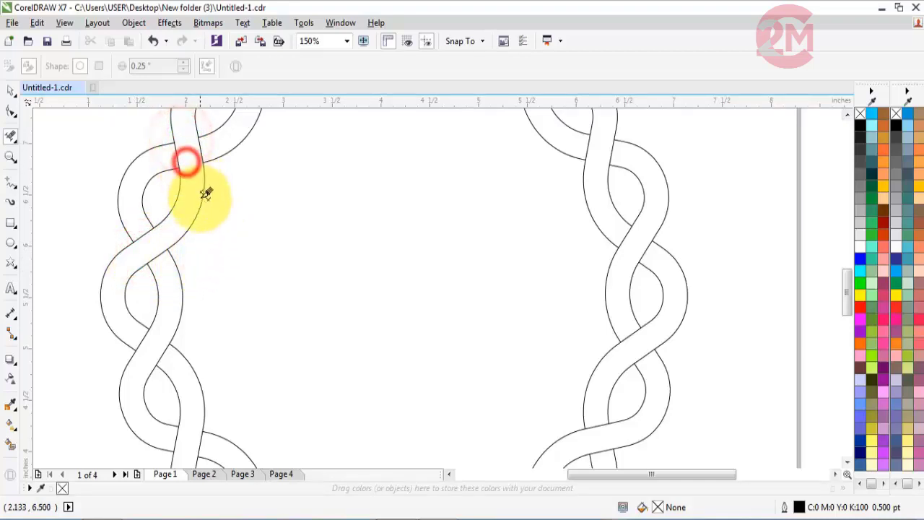
key("ctrl+z")
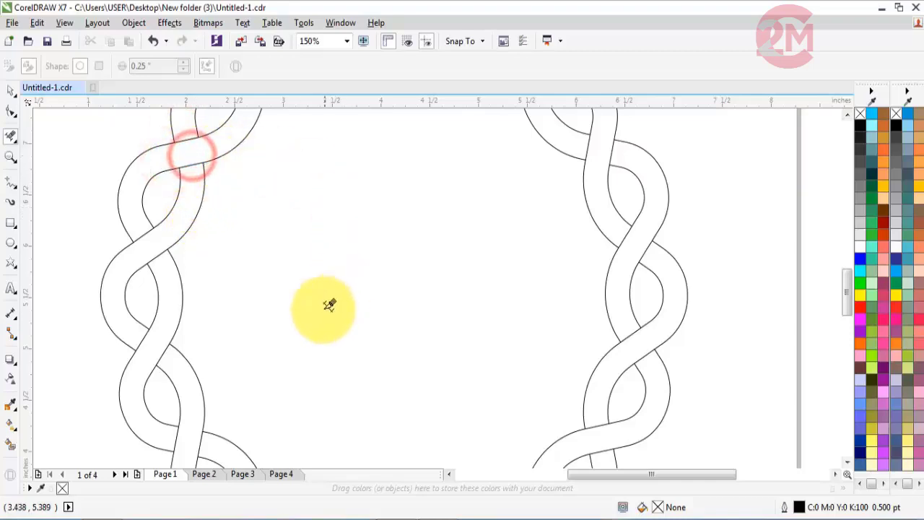
- Fit the whole braided ring in the view to examine the completed weave
scroll(326, 305, "down", 2)
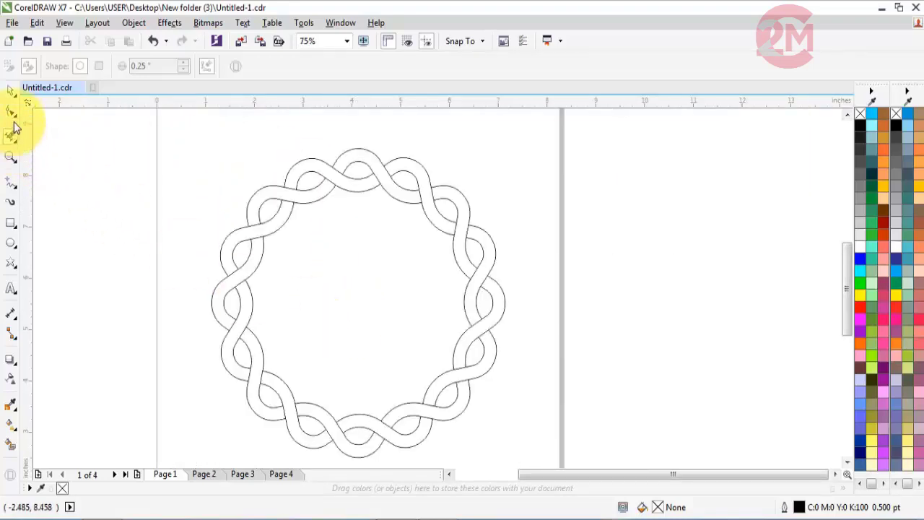
left_click(11, 90)
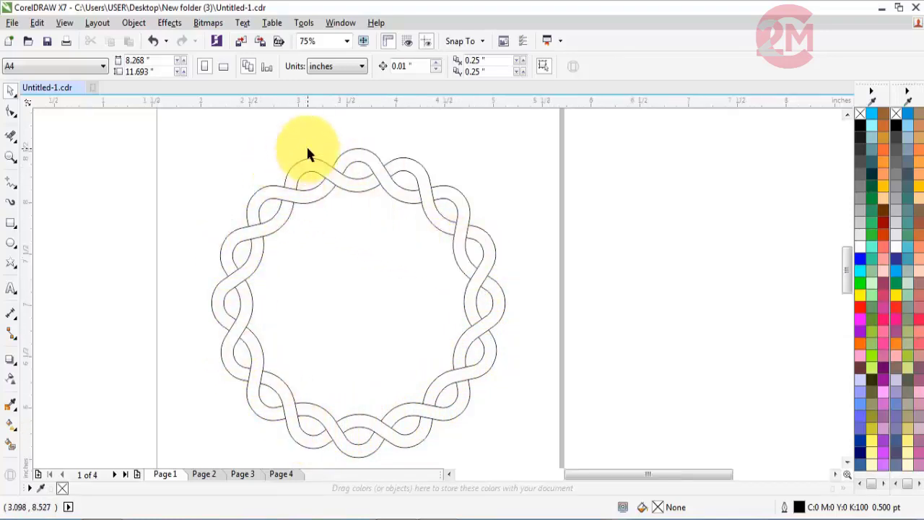
scroll(305, 144, "up", 1)
scroll(282, 136, "down", 1)
left_click_drag(180, 130, 574, 459)
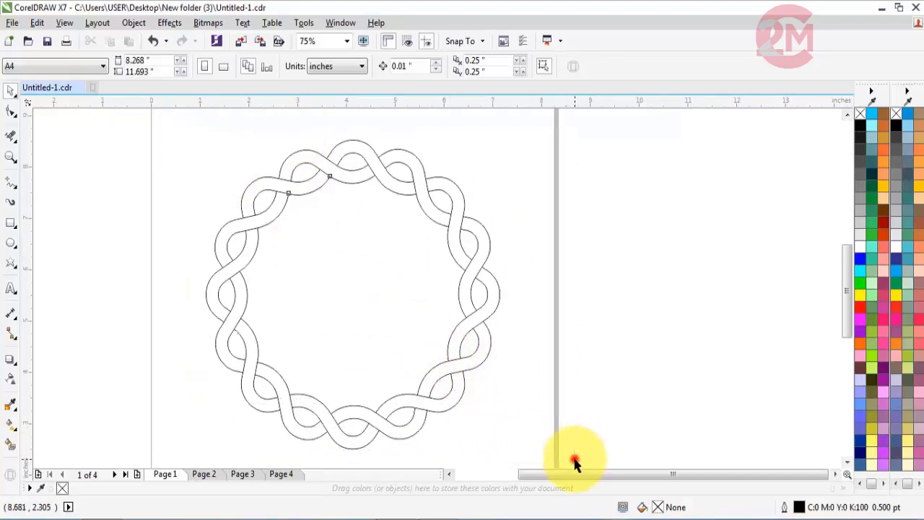
scroll(395, 218, "down", 2)
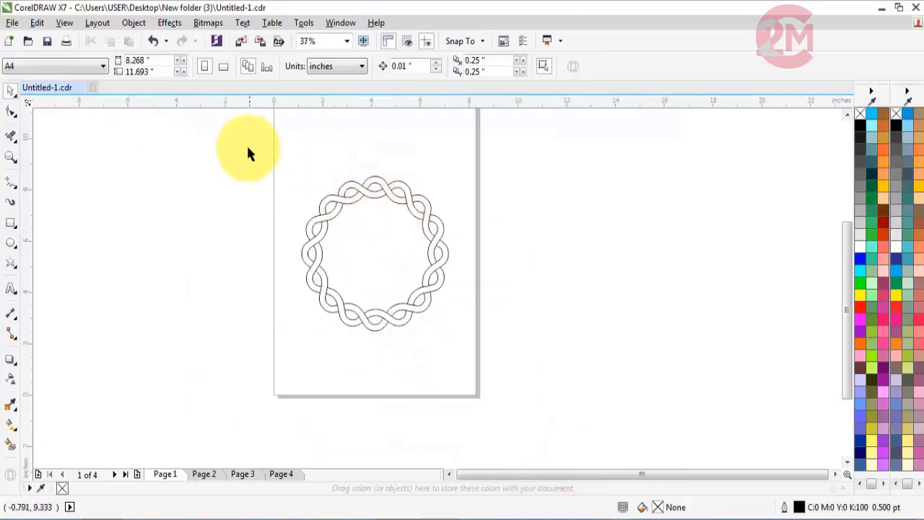
left_click_drag(248, 144, 541, 371)
key("shift+F2")
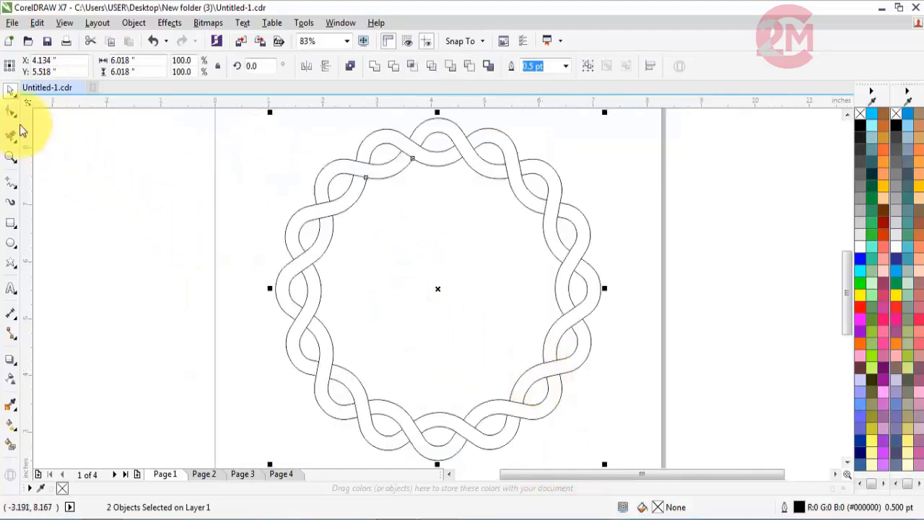
left_click(104, 144)
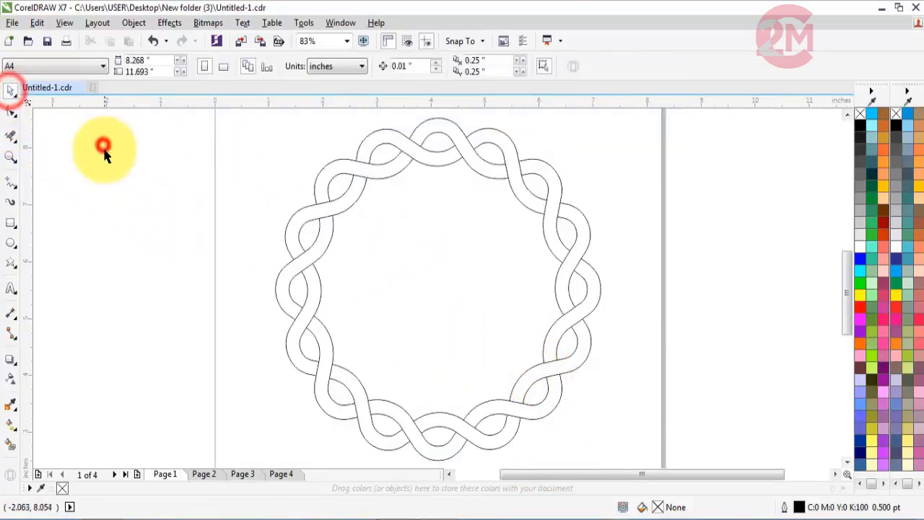
- Smart-fill all eight pieces of one wavy strand around the ring with purple #9900FF
left_click(12, 447)
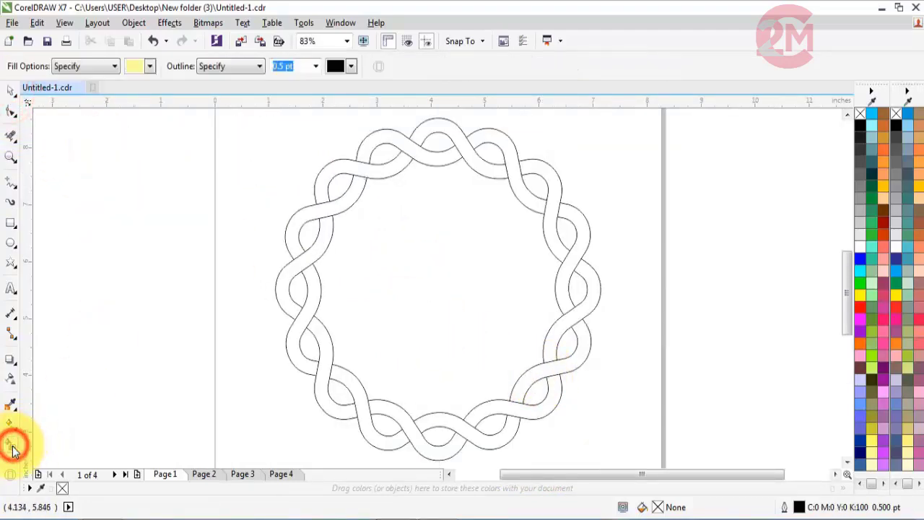
left_click(150, 66)
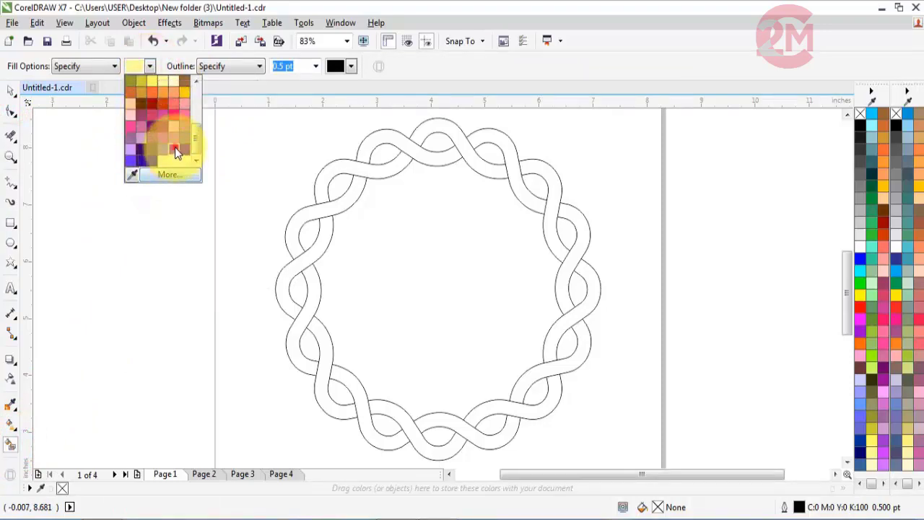
left_click(175, 147)
left_click(340, 156)
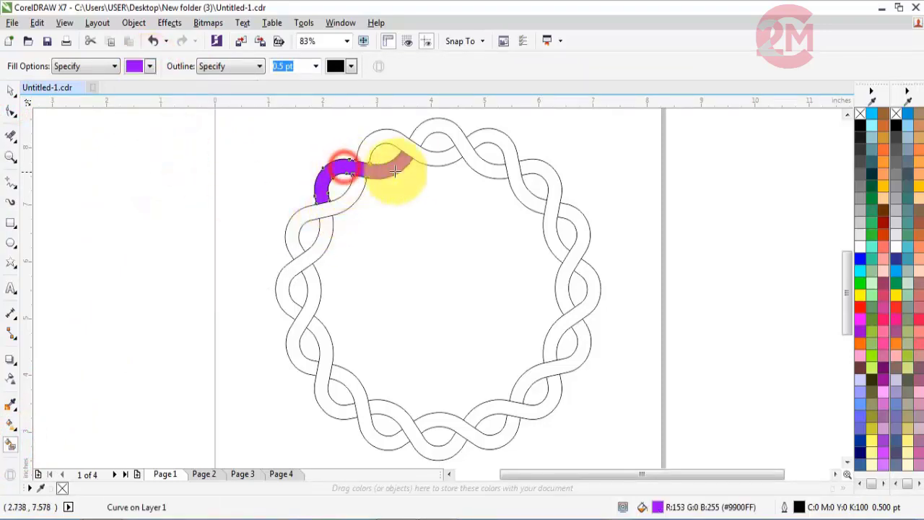
left_click(431, 130)
left_click(541, 167)
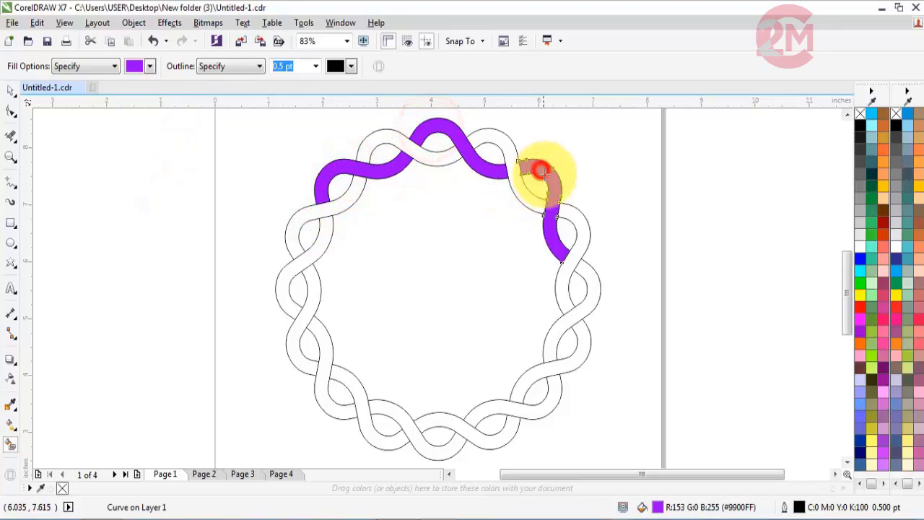
left_click(587, 285)
left_click(552, 388)
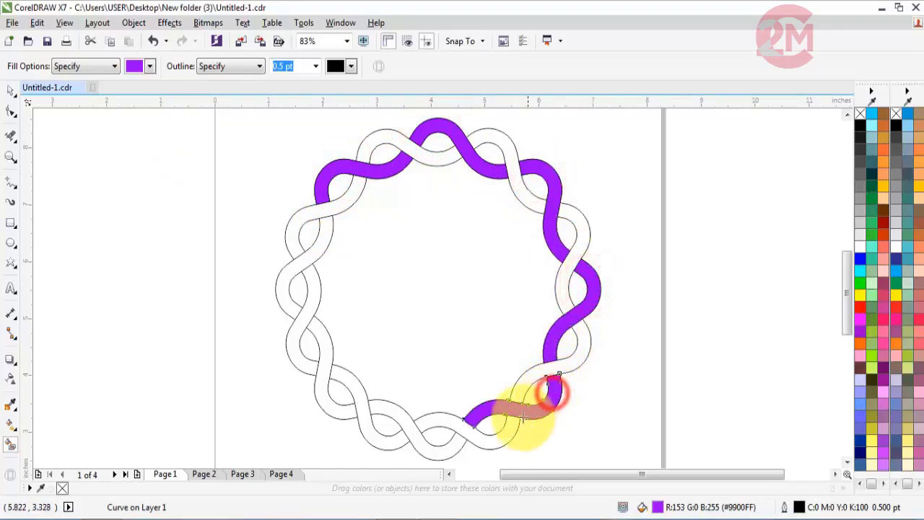
left_click(424, 441)
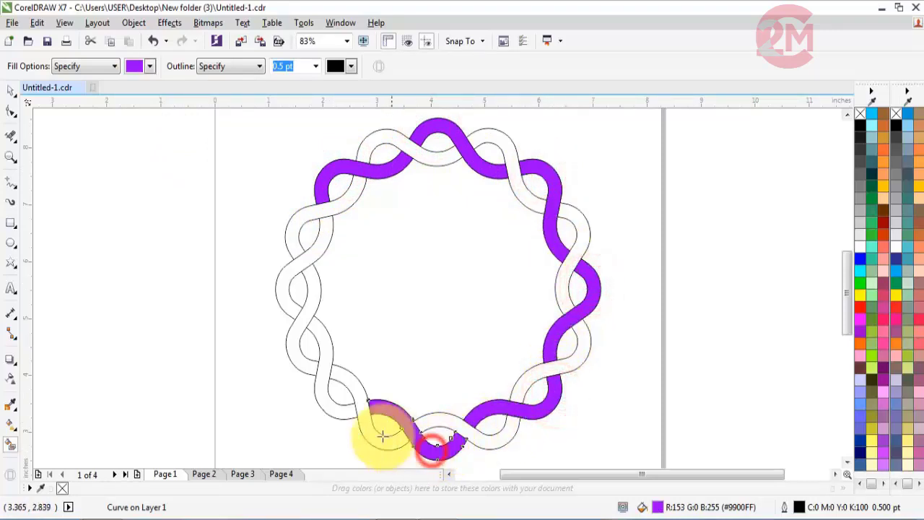
left_click(333, 407)
left_click(282, 287)
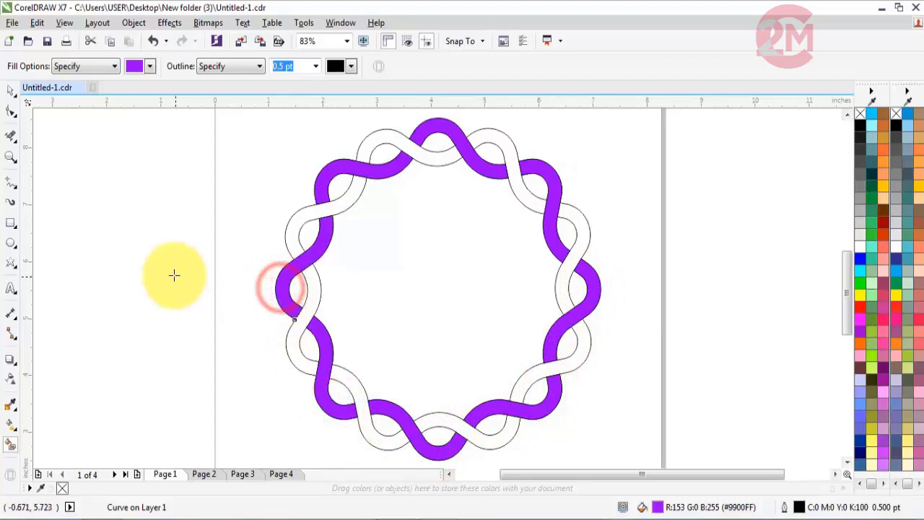
- Select all eight purple strand pieces around the ring and weld them into a single curve
left_click(10, 90)
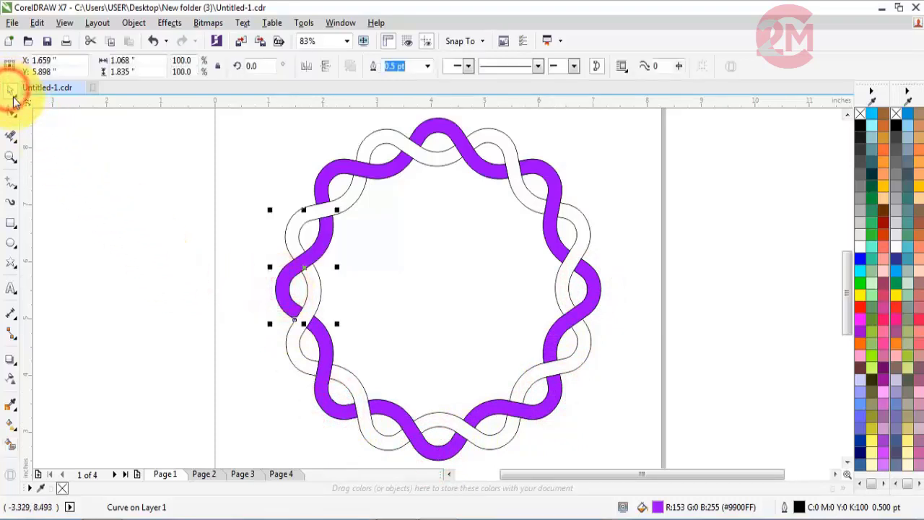
left_click(380, 169, "shift")
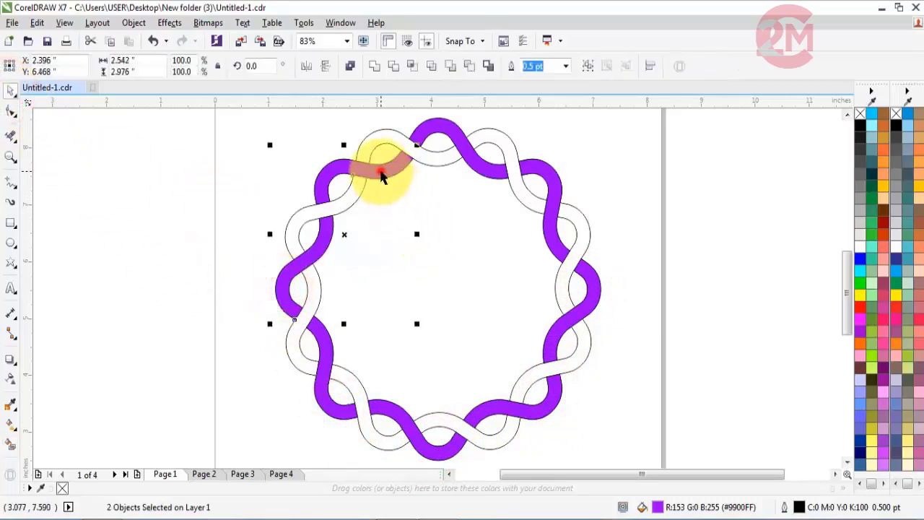
left_click(445, 138, "shift")
left_click(549, 173, "shift")
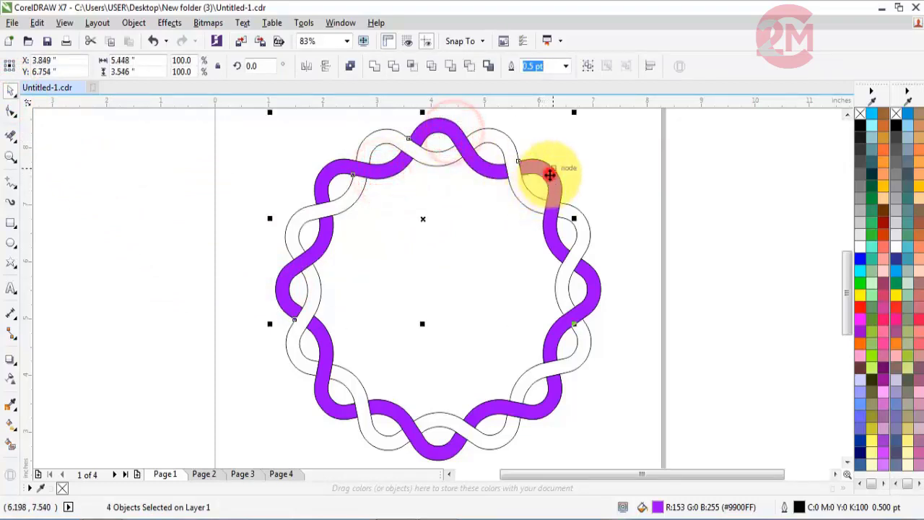
left_click(590, 293, "shift")
left_click(556, 397, "shift")
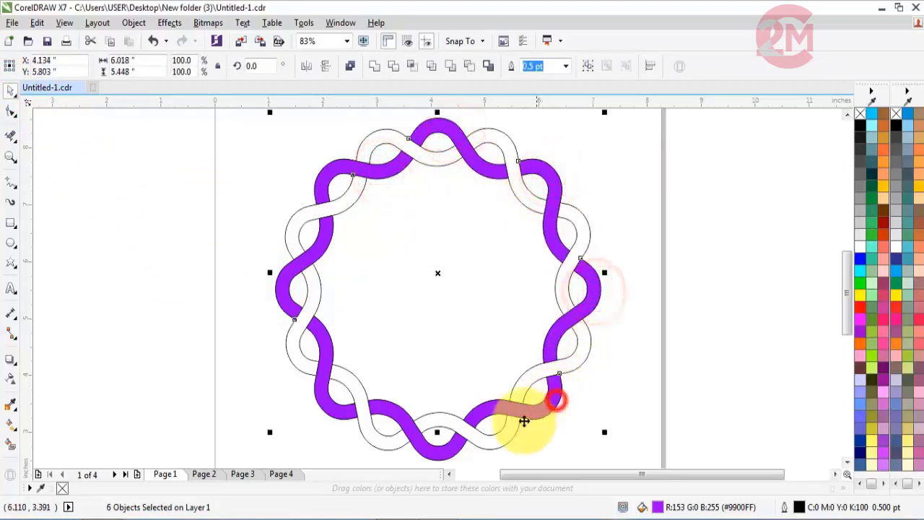
left_click(449, 455, "shift")
left_click(347, 410, "shift")
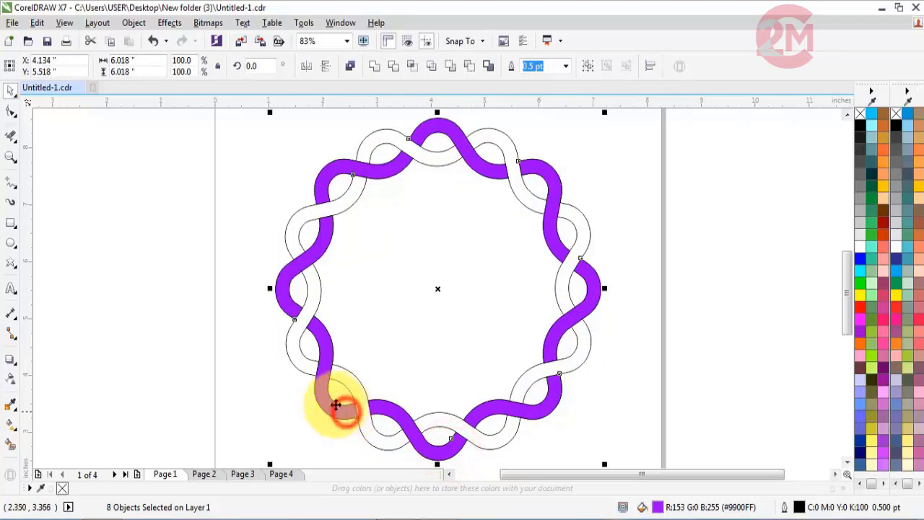
left_click(373, 66)
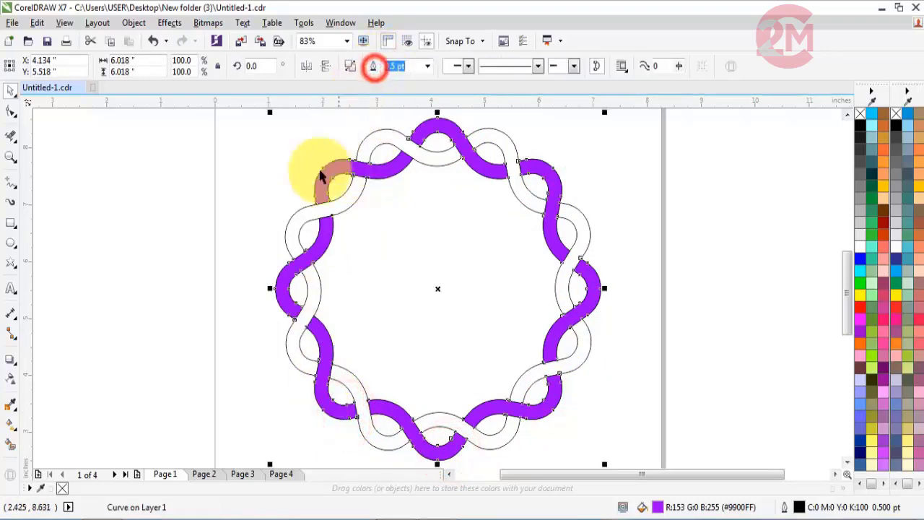
left_click(229, 244)
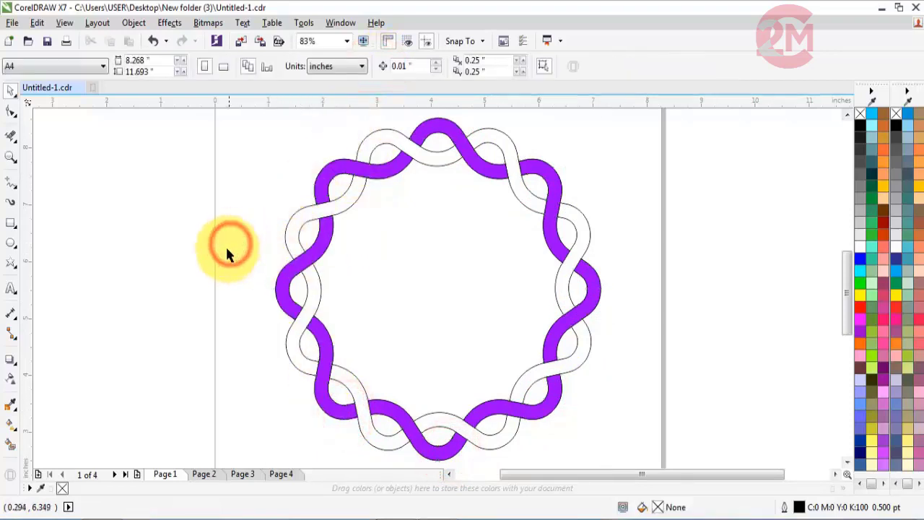
- Smart-fill all eight pieces of the remaining unfilled wavy strand around the ring with orange #FF6633
left_click(11, 448)
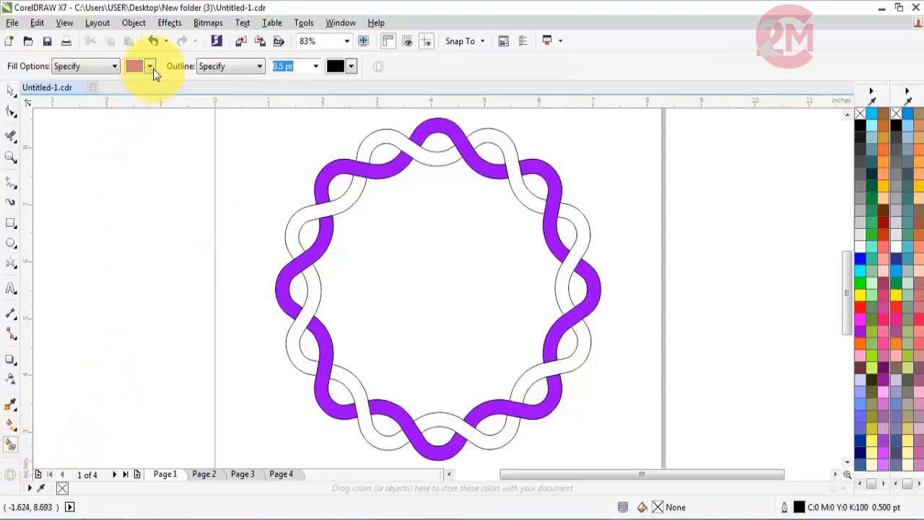
left_click(151, 68)
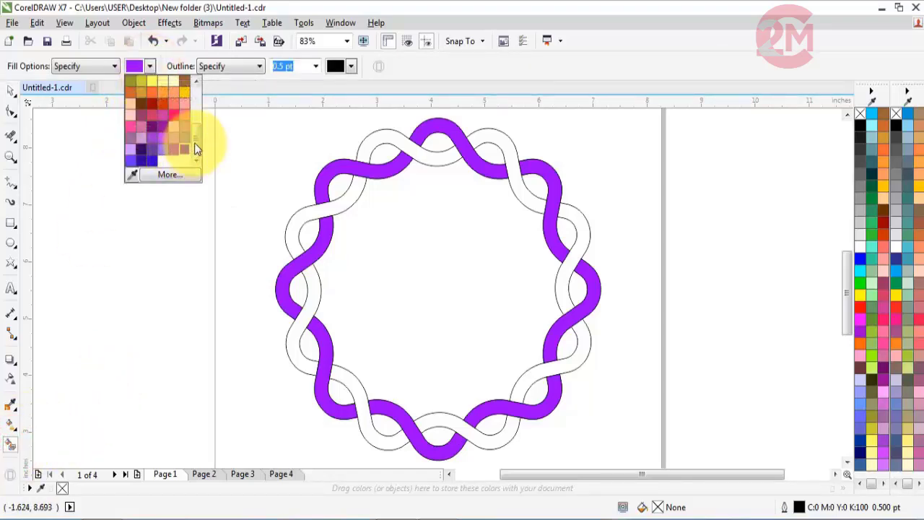
left_click_drag(196, 142, 196, 135)
left_click(151, 115)
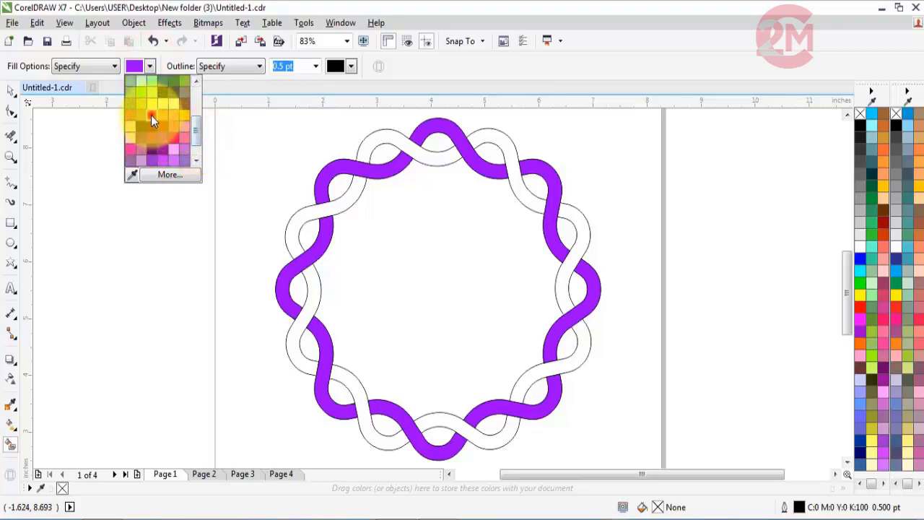
left_click(317, 209)
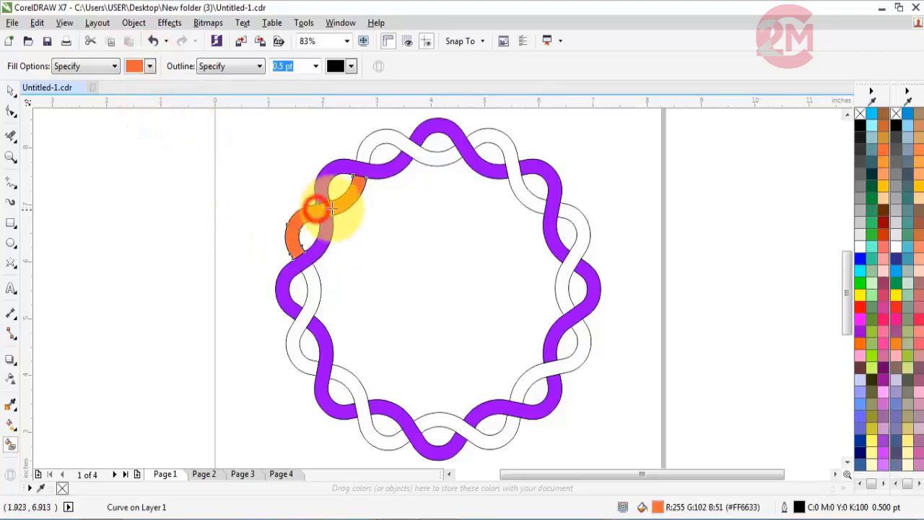
left_click(486, 137)
left_click(572, 224)
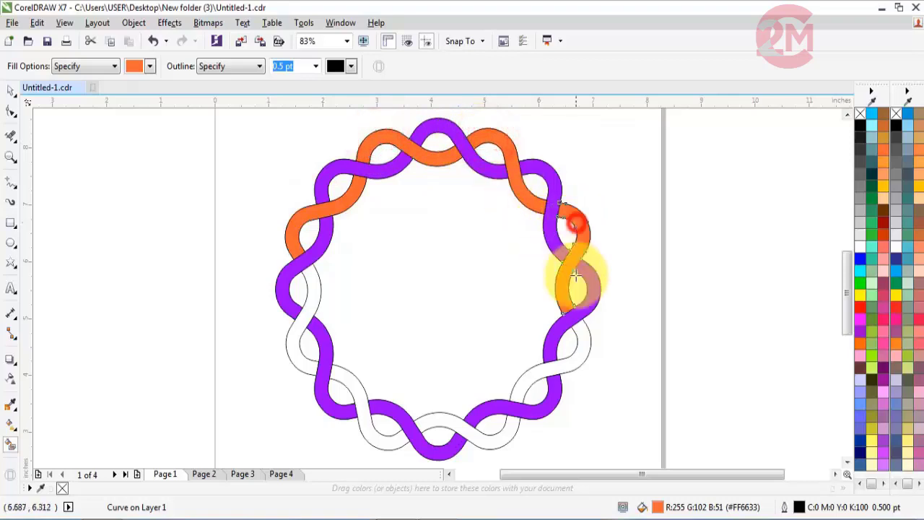
left_click(585, 335)
left_click(514, 422)
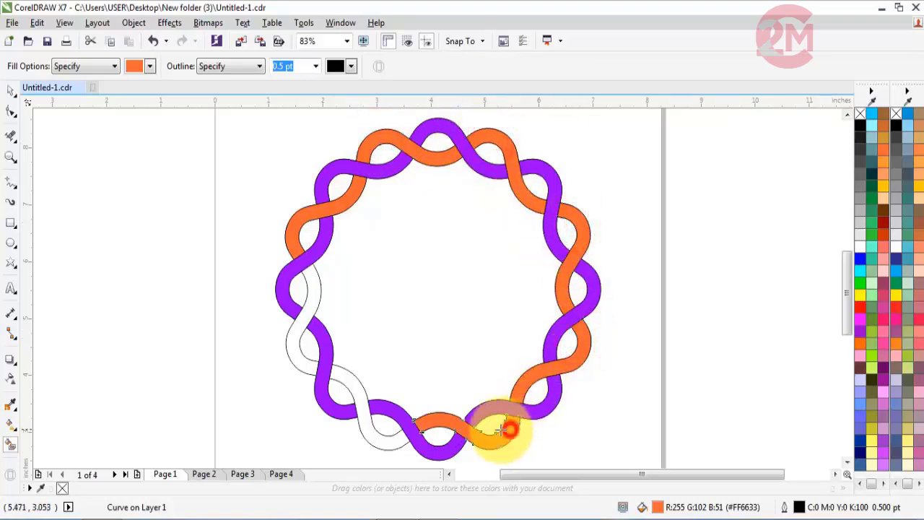
left_click(396, 434)
left_click(306, 369)
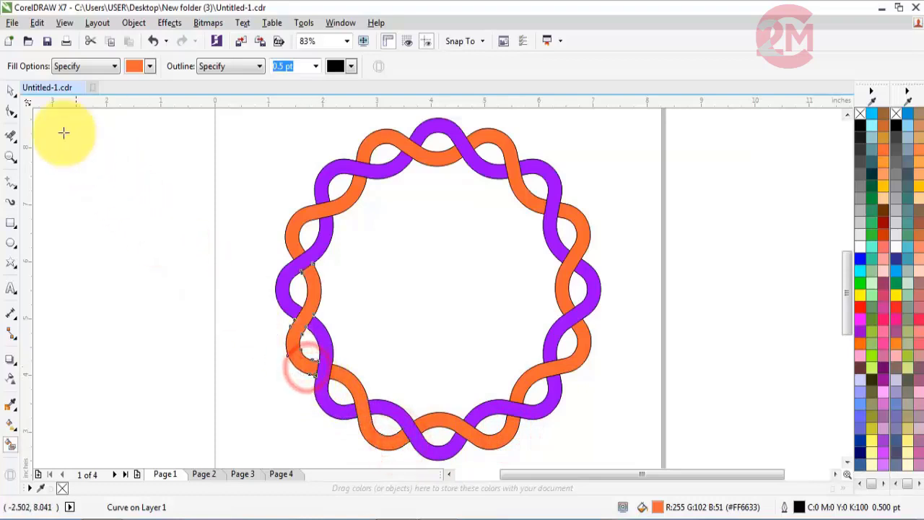
- Select all eight orange strand pieces around the ring and weld them into a single curve
left_click(10, 93)
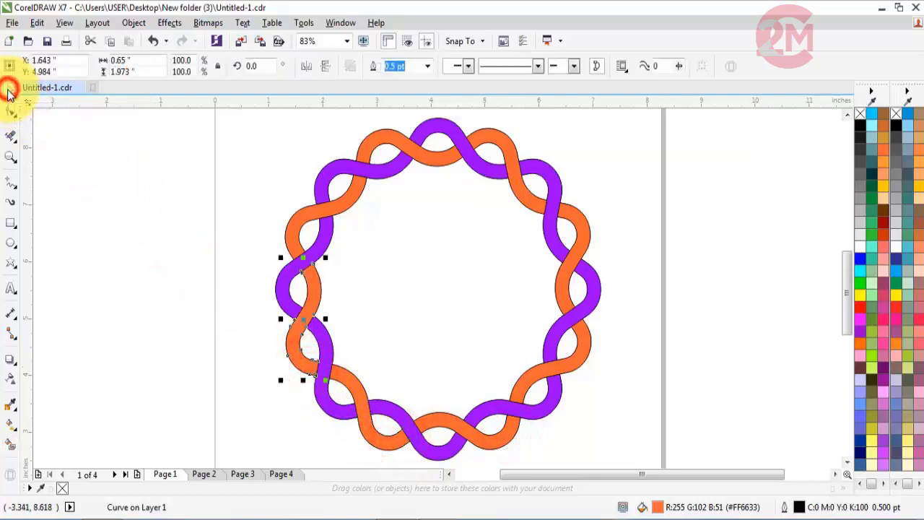
left_click(308, 212, "shift")
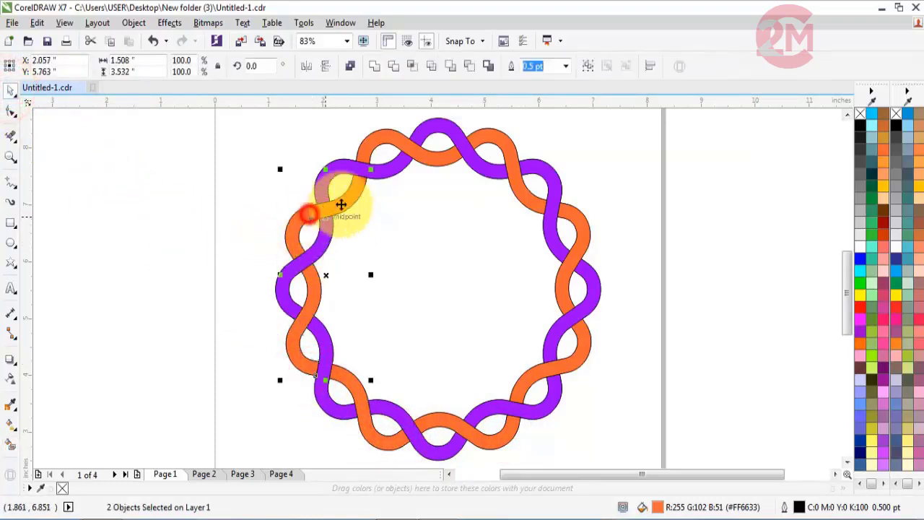
left_click(380, 141, "shift")
left_click(484, 141, "shift")
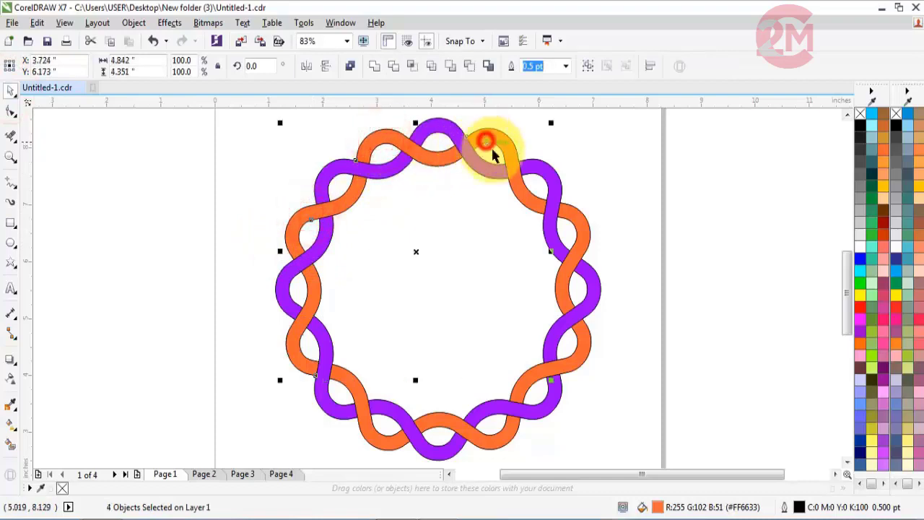
left_click(575, 221, "shift")
left_click(582, 345, "shift")
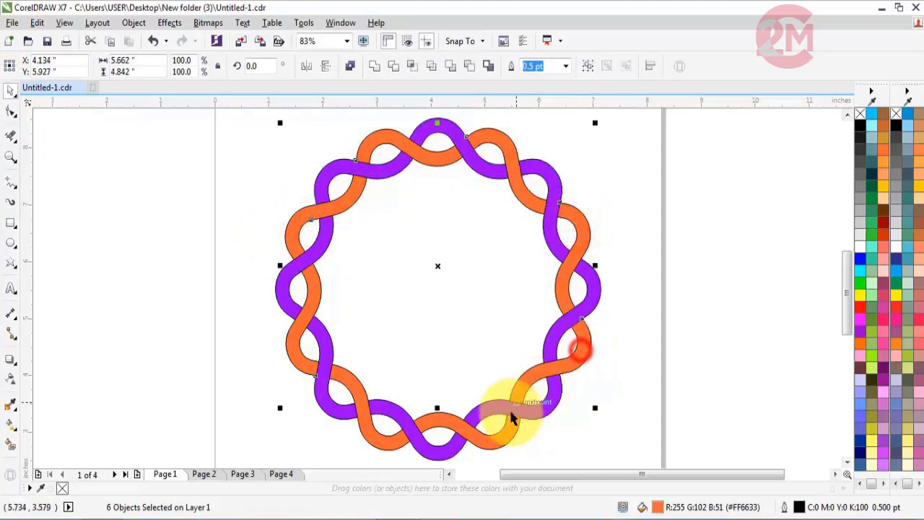
left_click(504, 433, "shift")
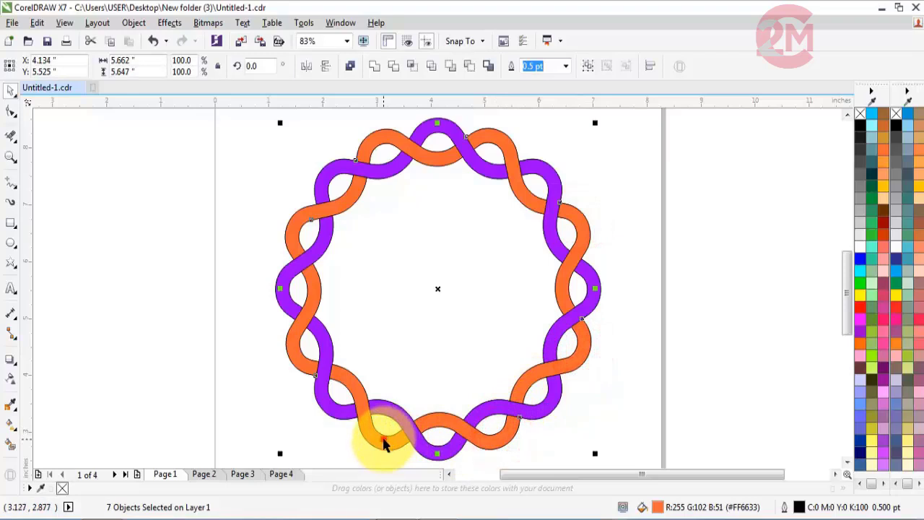
left_click(384, 444, "shift")
left_click(376, 69)
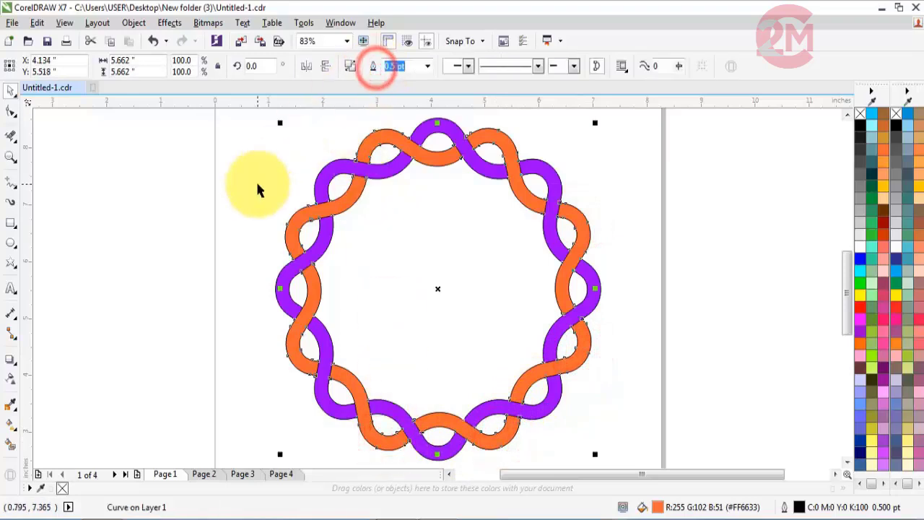
- Select the welded orange and purple strands together and move them right, off the outline ring, to about X 10.75 inches
left_click(253, 175)
left_click(309, 218)
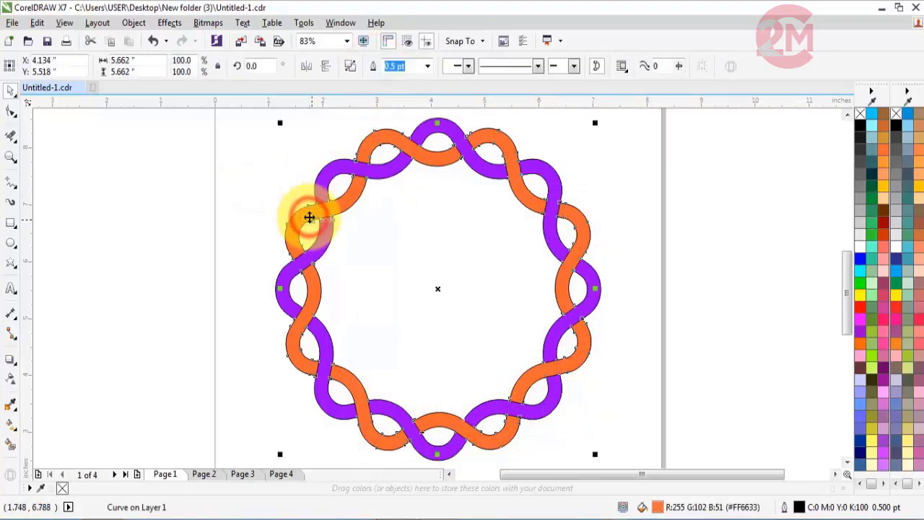
left_click(325, 180, "shift")
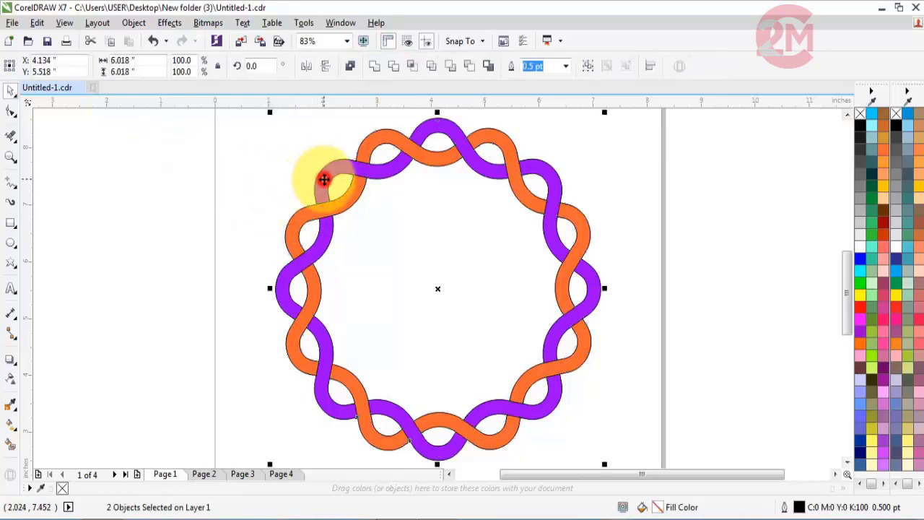
scroll(324, 180, "down", 2)
left_click_drag(361, 223, 524, 211)
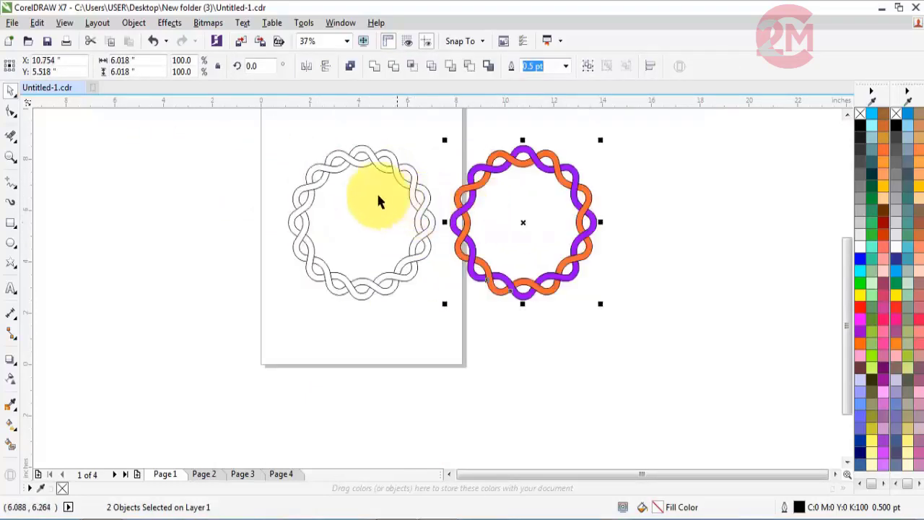
- Move the unfilled outline ring off the page to about X -6 inches and bring the coloured ring back to about X 4 inches
left_click(268, 142)
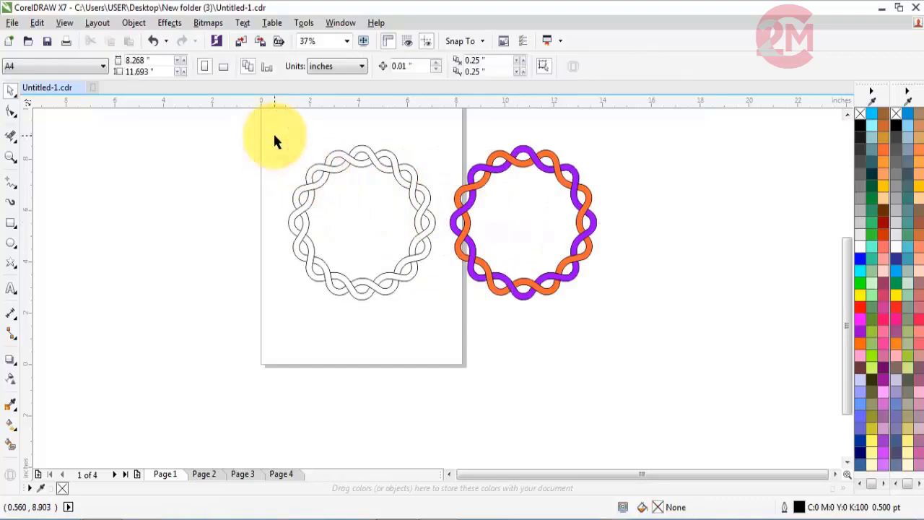
left_click_drag(274, 136, 440, 310)
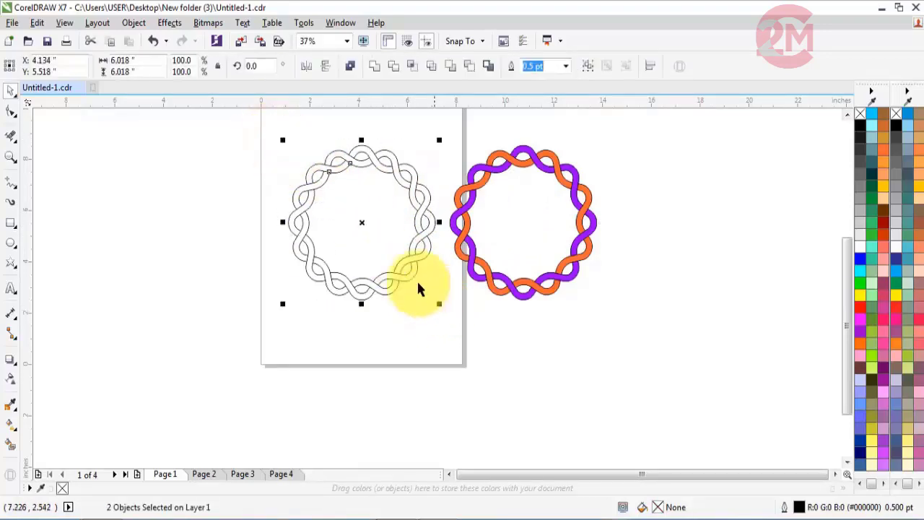
left_click_drag(364, 222, 120, 216)
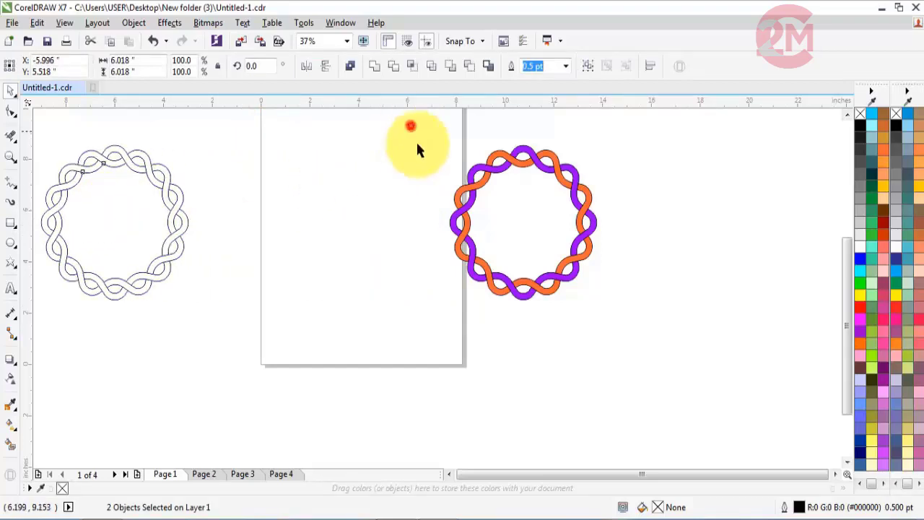
left_click_drag(417, 150, 611, 316)
left_click_drag(524, 222, 361, 223)
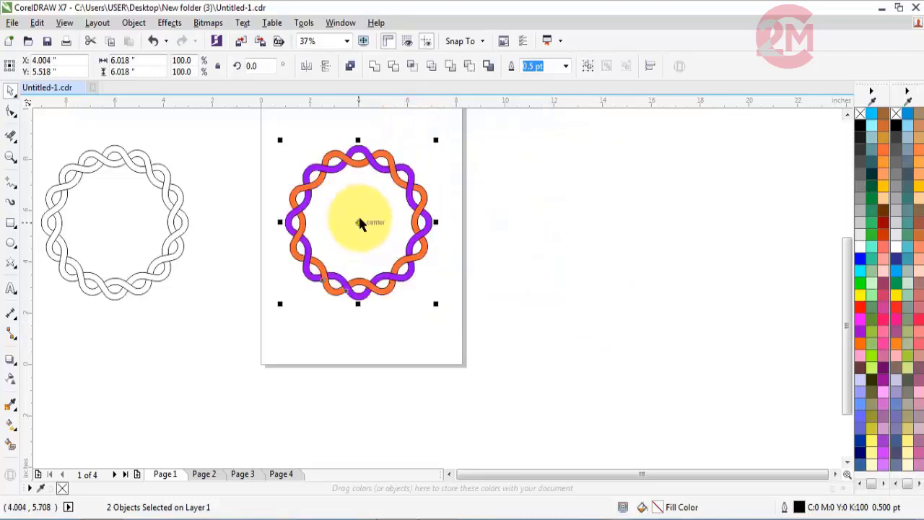
- Remove the outline from the orange strand and from the purple strand of the coloured ring
left_click(11, 157)
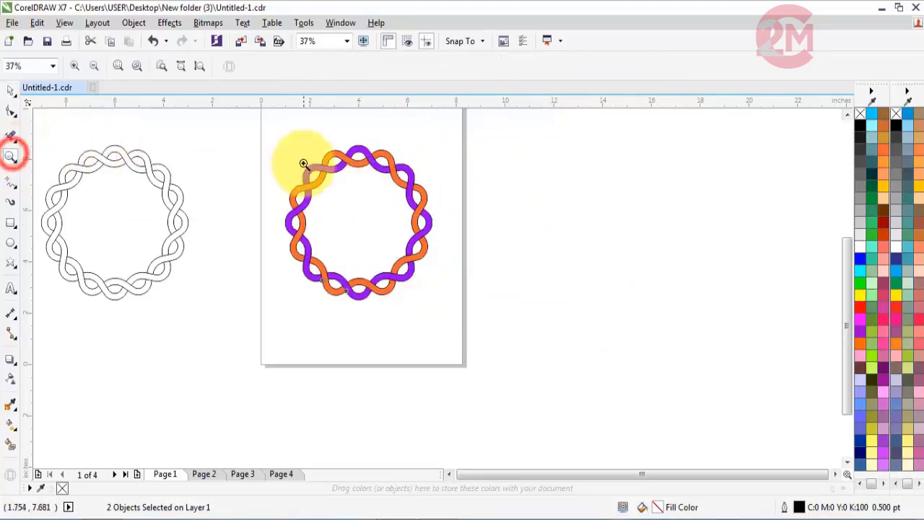
left_click_drag(273, 133, 449, 320)
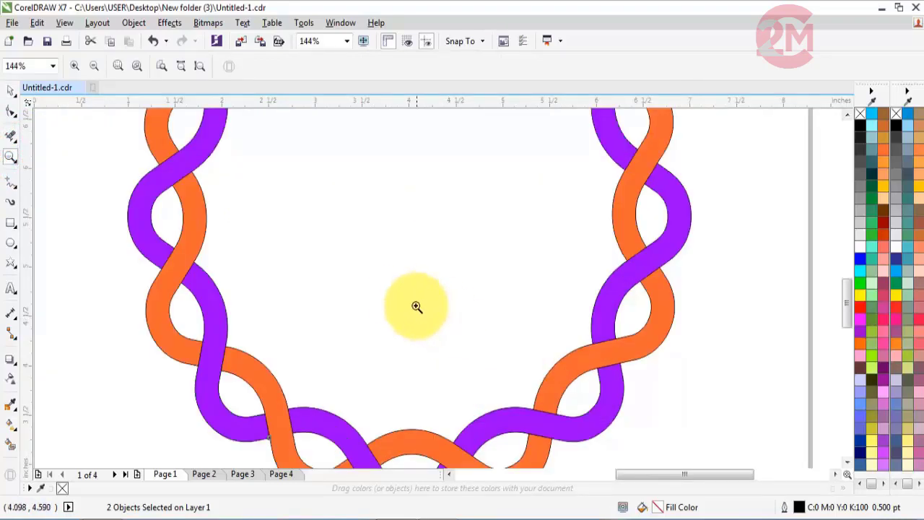
right_click(417, 306)
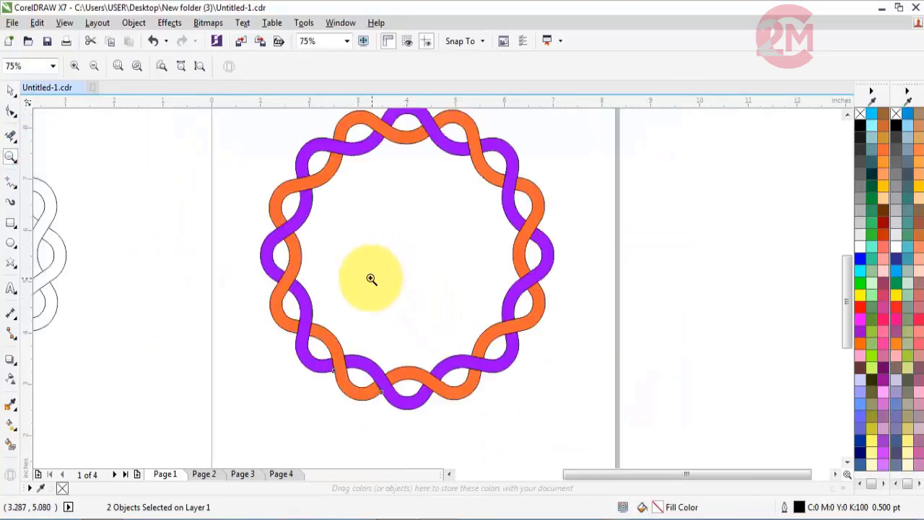
left_click(847, 114)
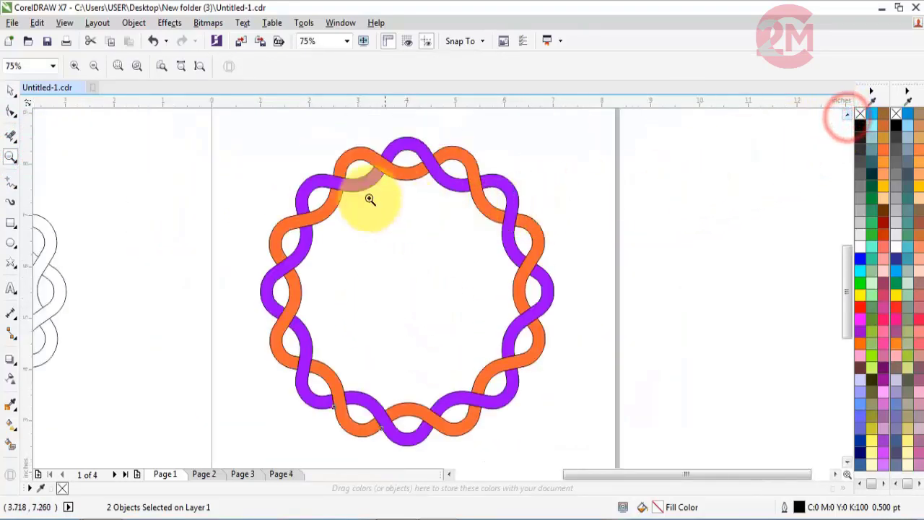
left_click(10, 89)
left_click(252, 185)
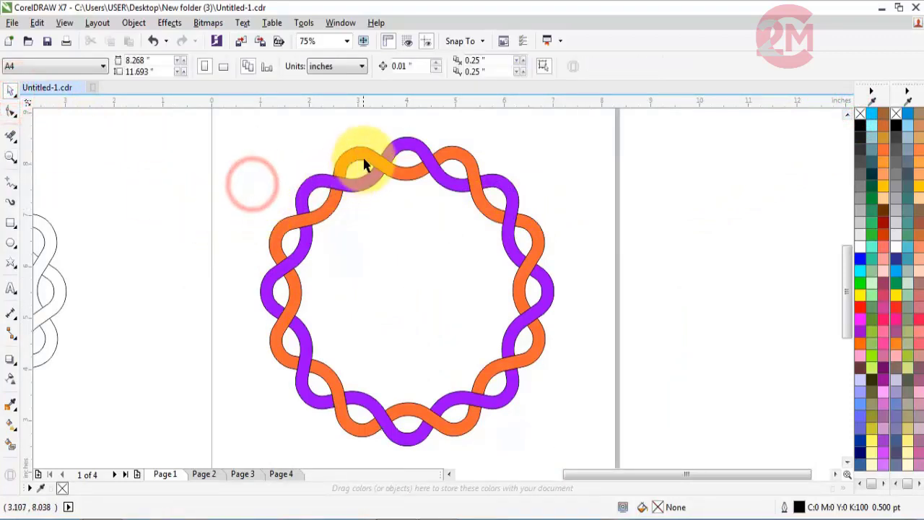
left_click(363, 160)
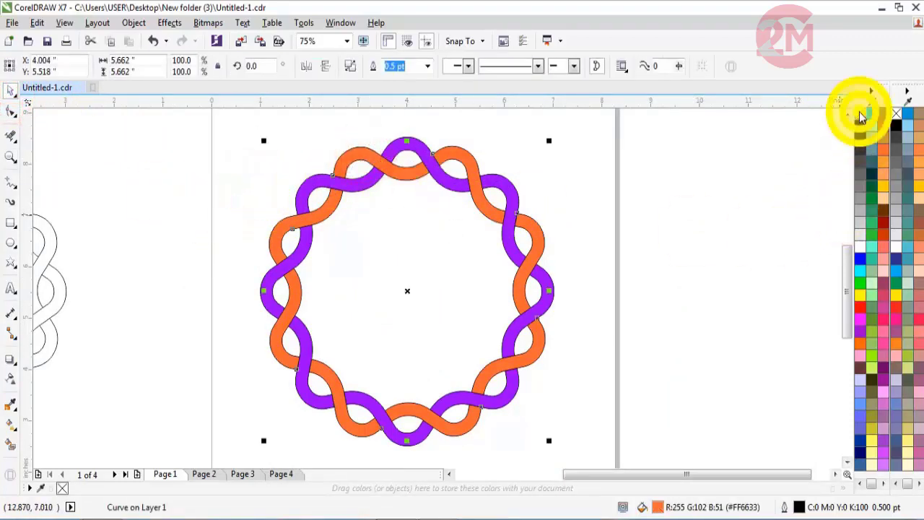
left_click(595, 185)
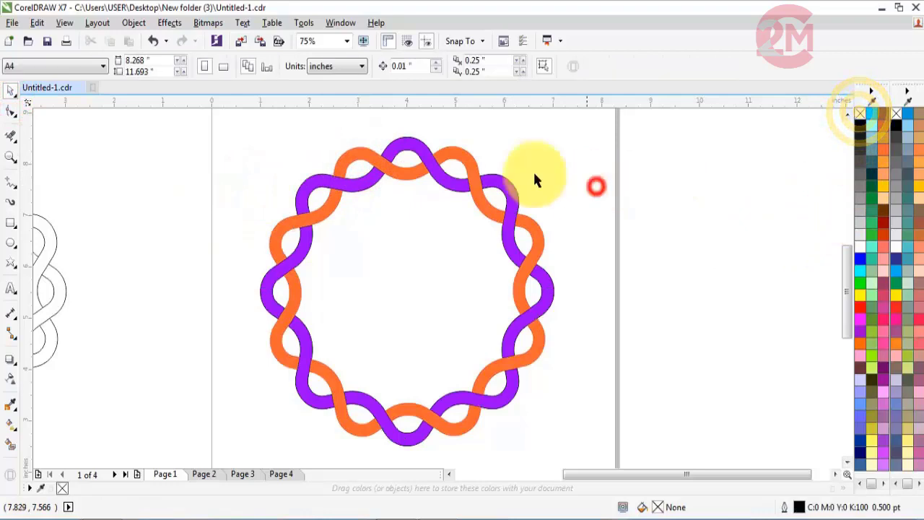
left_click(414, 154)
left_click(860, 114)
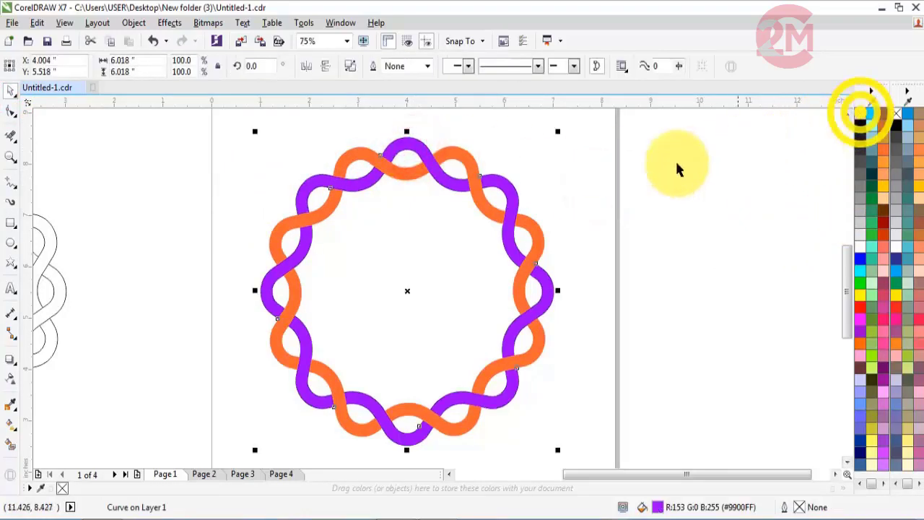
left_click(645, 173)
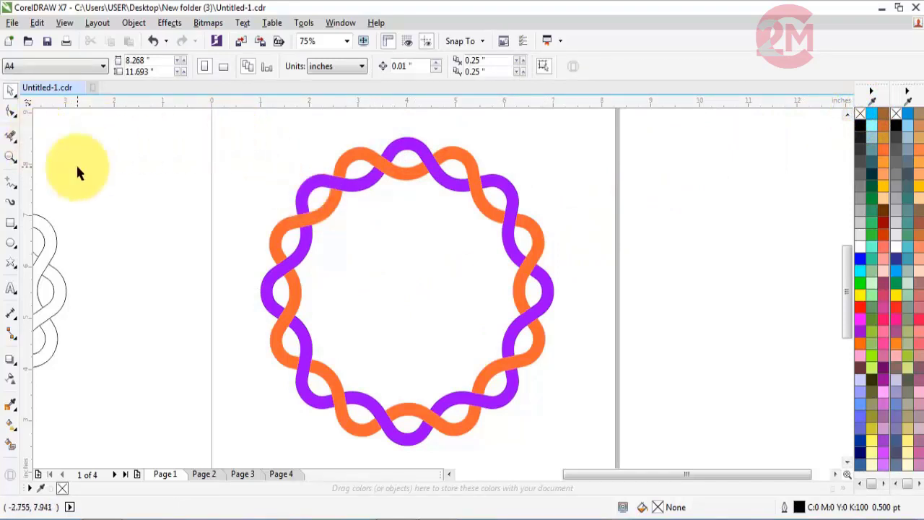
left_click(11, 156)
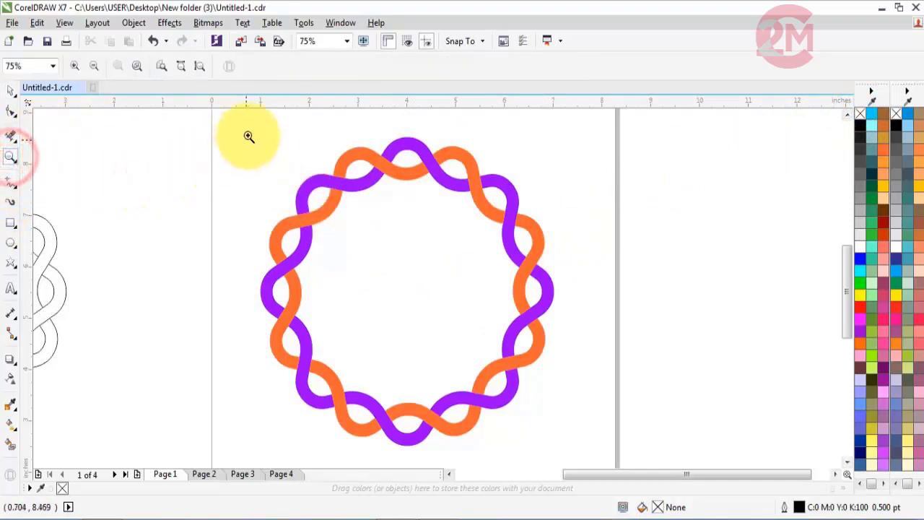
left_click_drag(247, 130, 573, 460)
right_click(571, 460)
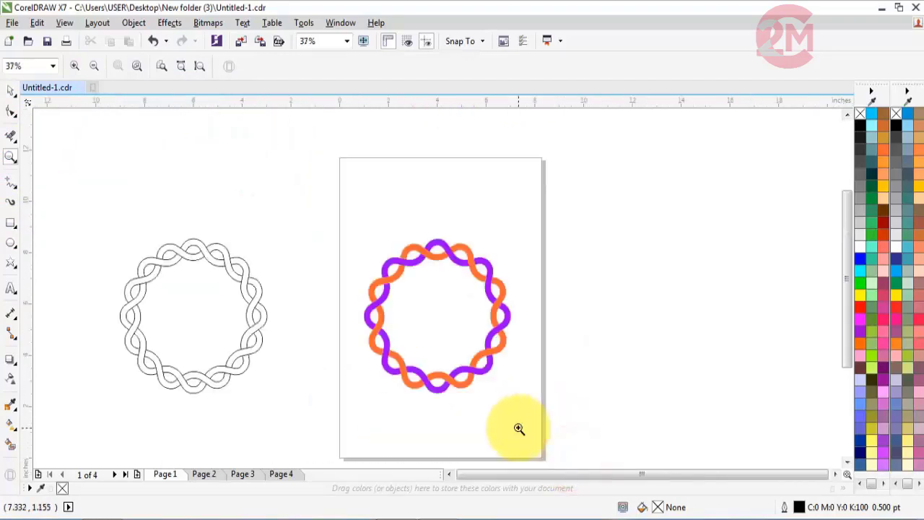
left_click_drag(346, 226, 532, 407)
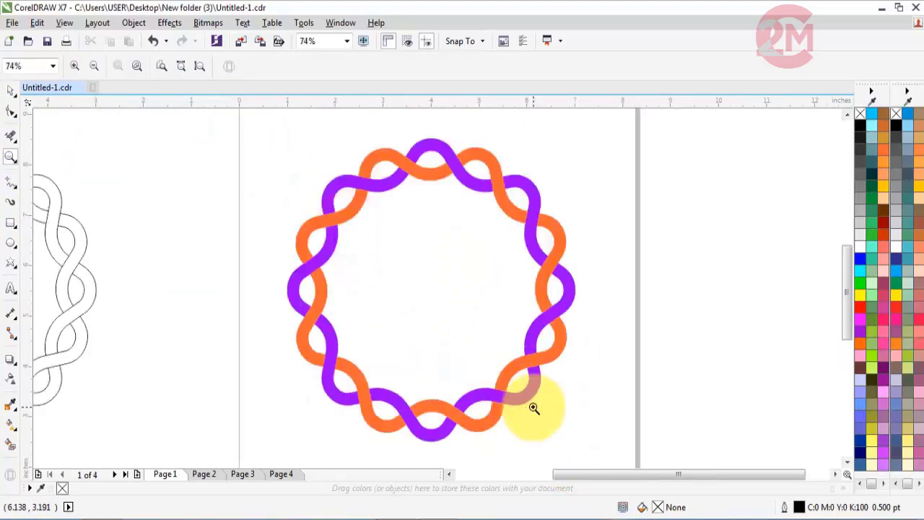
left_click(8, 91)
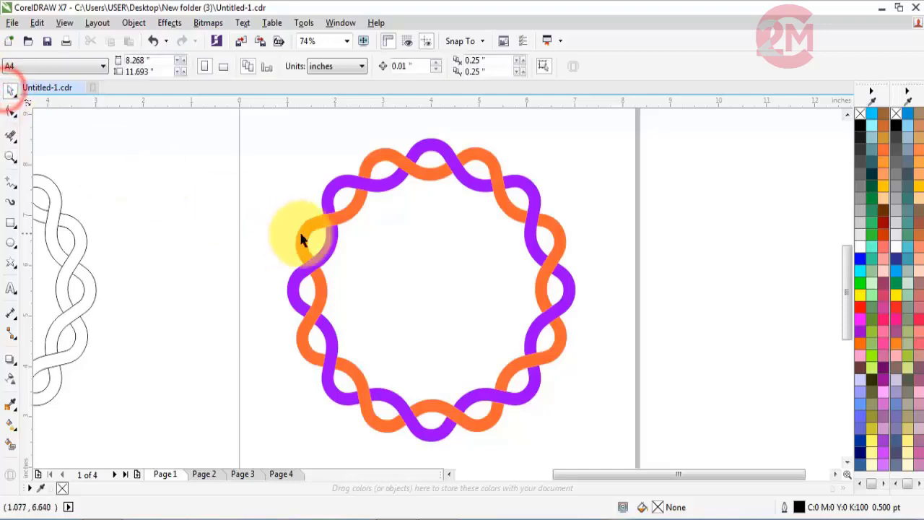
left_click(385, 159)
left_click(250, 147)
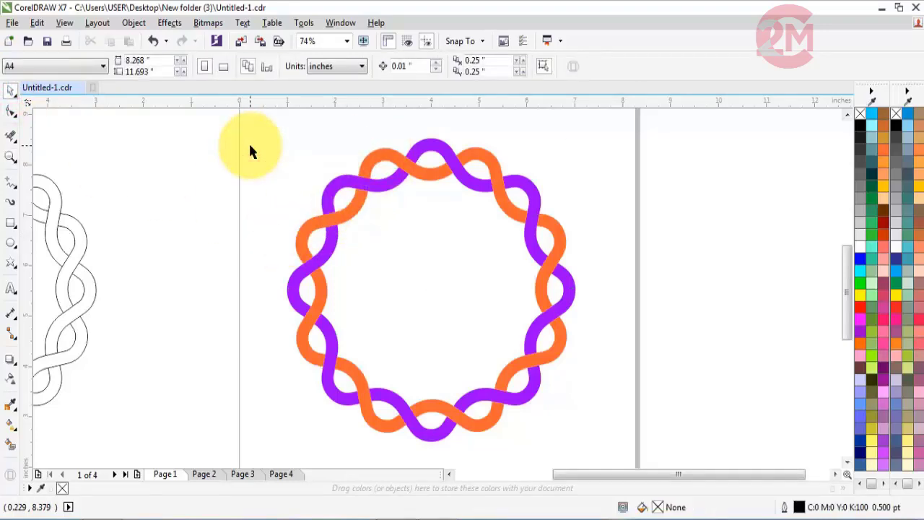
- Start a contour on the purple strand with 250 steps and a 0.001 inch offset
key("ctrl+F9")
left_click(340, 155)
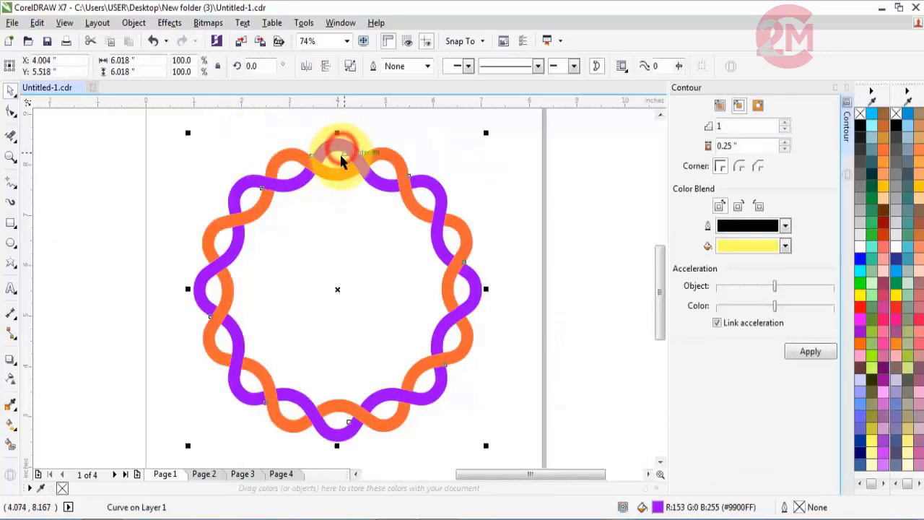
double_click(720, 127)
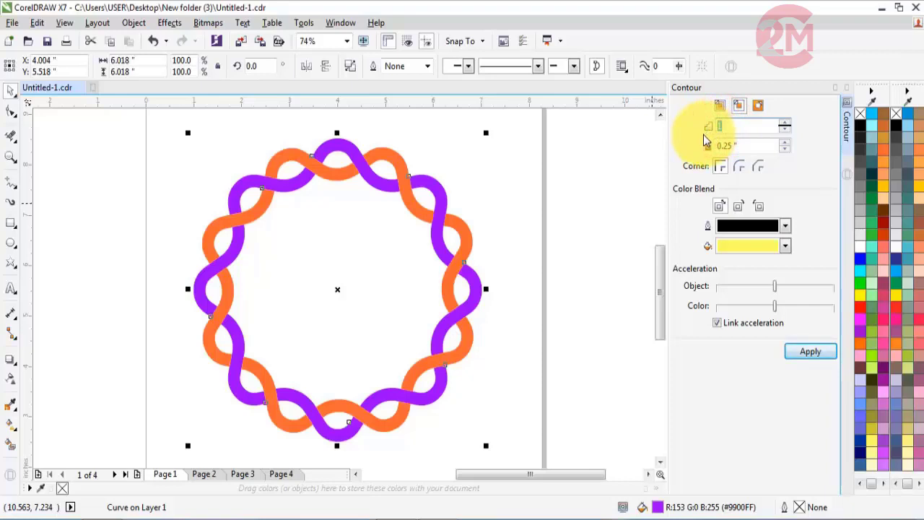
type("250")
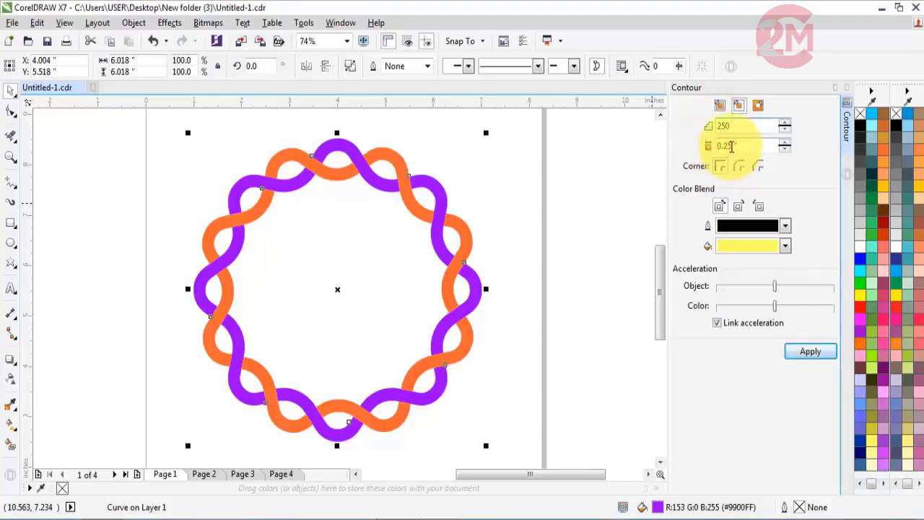
left_click_drag(729, 145, 725, 147)
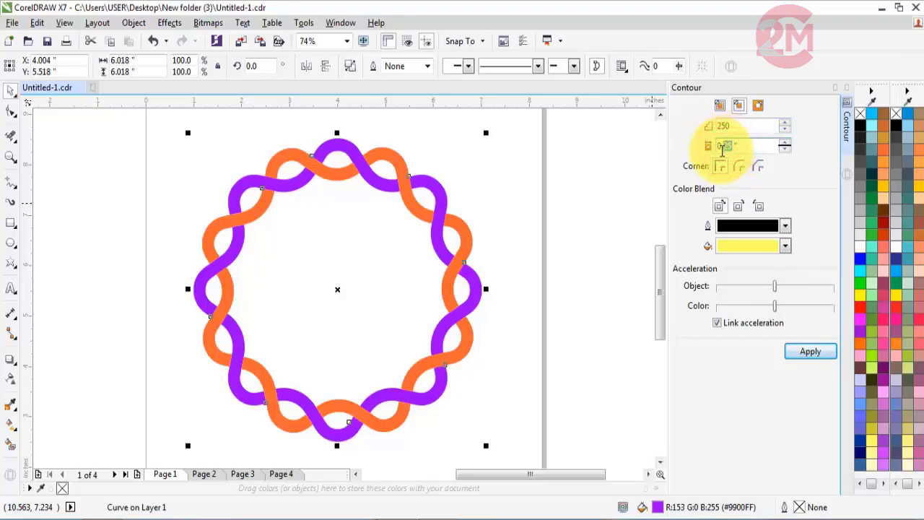
type("001")
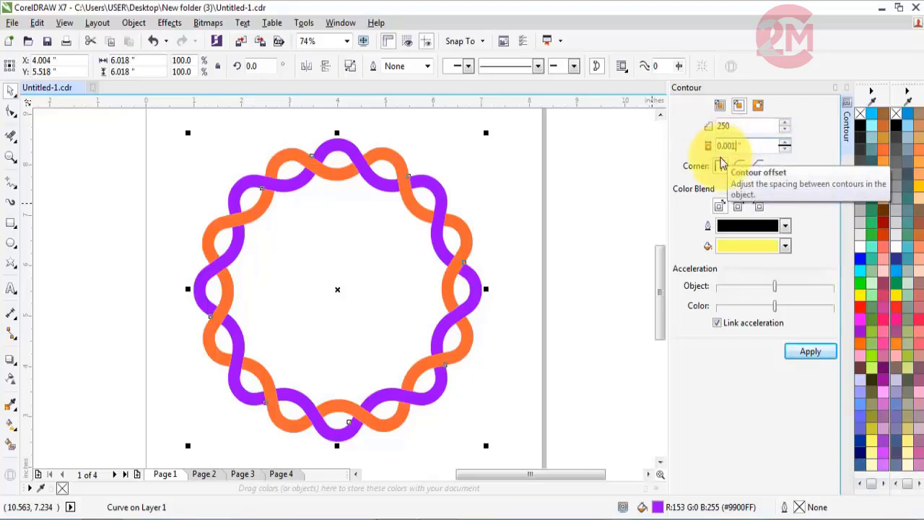
- Set the purple strand's contour outline colour to purple and its fill colour to light peach, and apply the contour
left_click(785, 225)
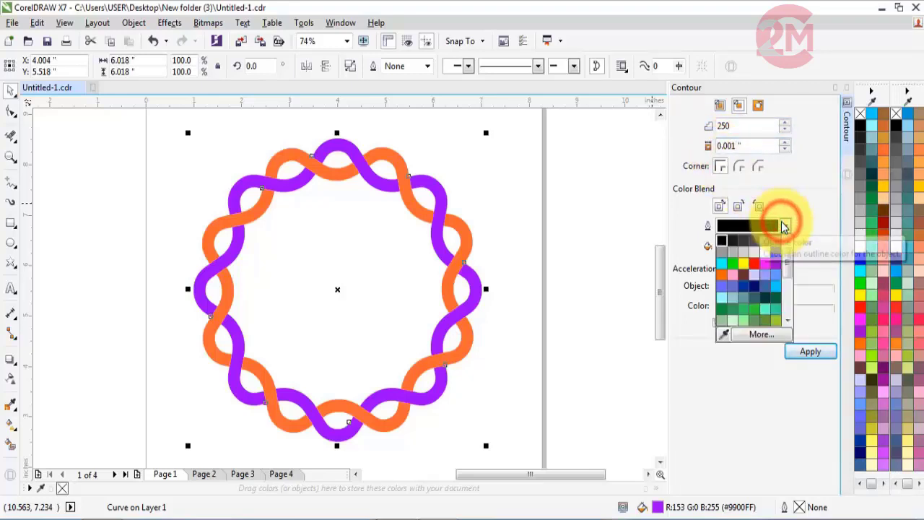
scroll(788, 265, "down", 5)
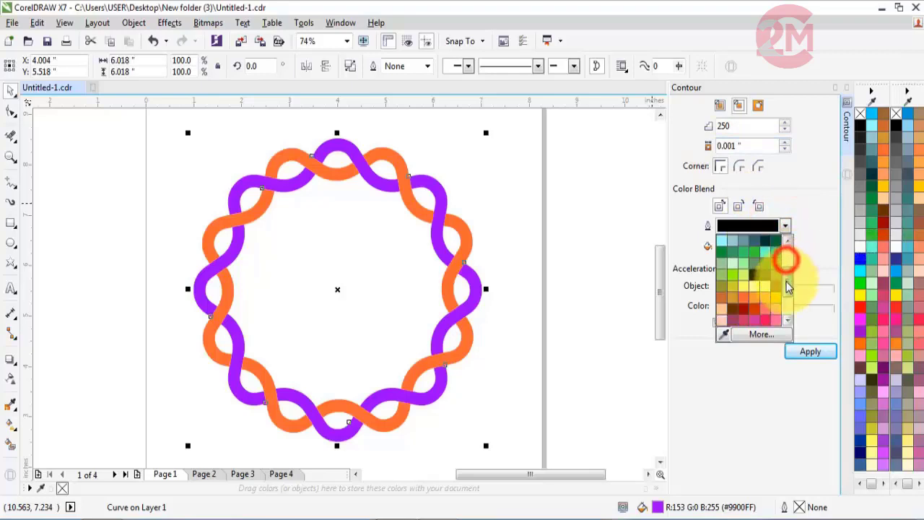
left_click(767, 310)
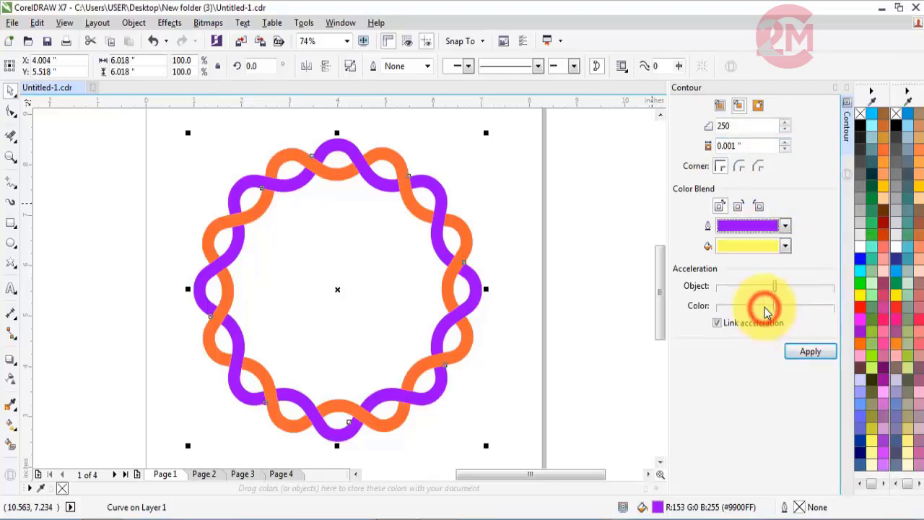
left_click(785, 246)
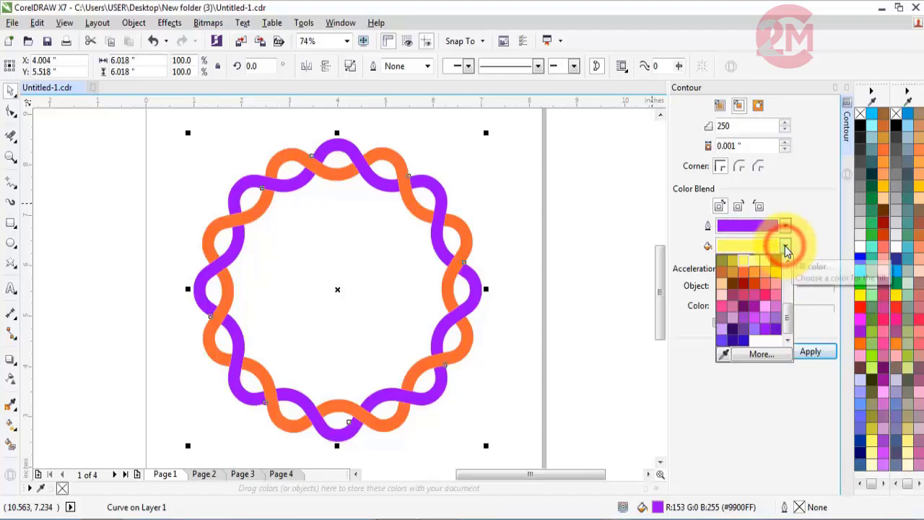
left_click(725, 288)
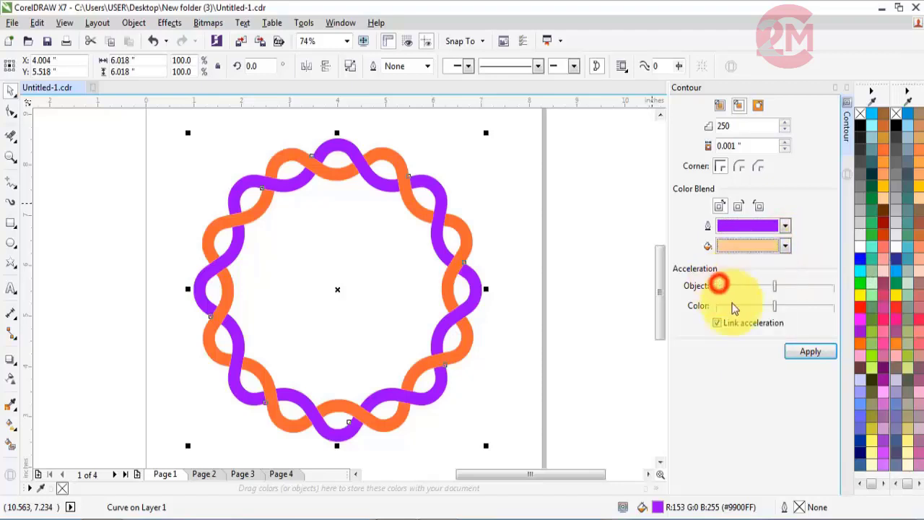
left_click(807, 351)
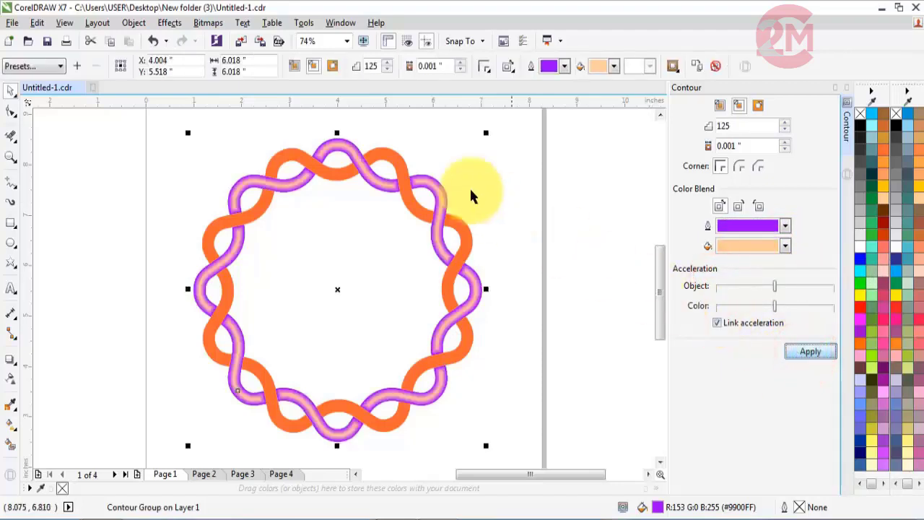
- Select the orange strand and set its contour outline colour to orange
scroll(339, 144, "up", 2)
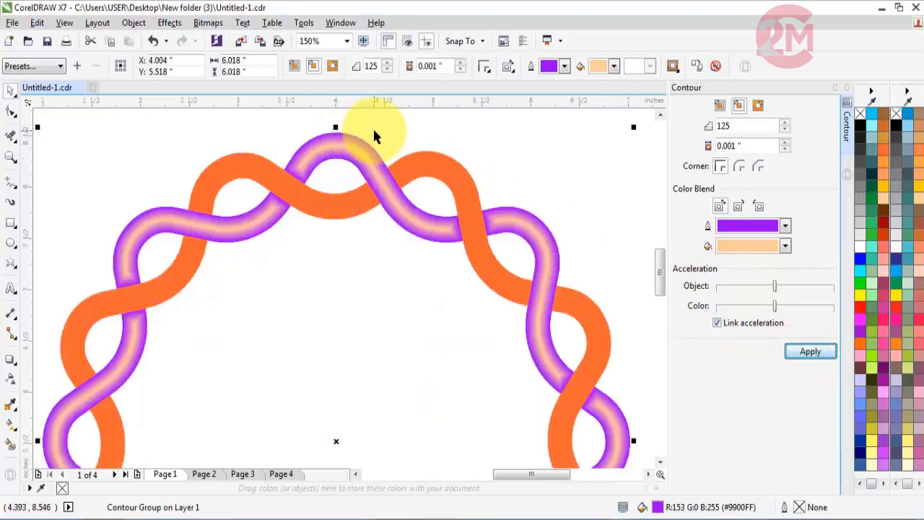
scroll(374, 132, "up", 2)
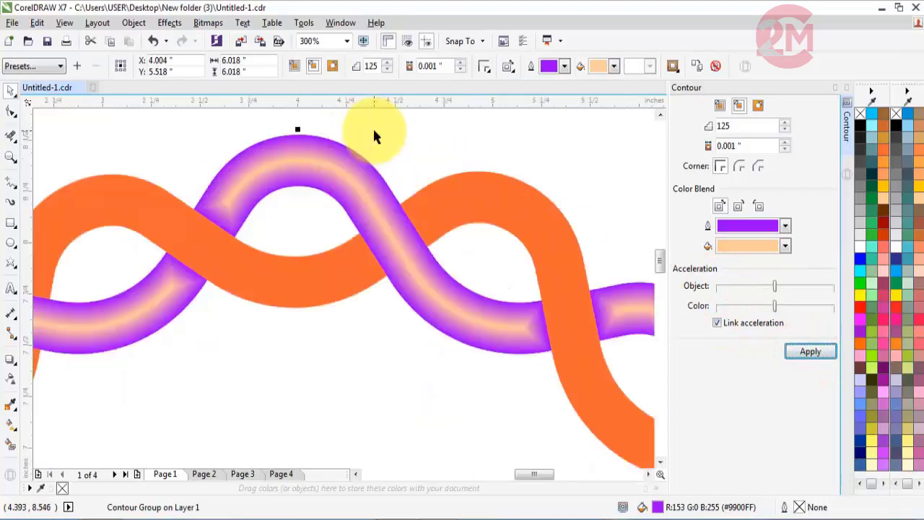
left_click(471, 134)
left_click(498, 203)
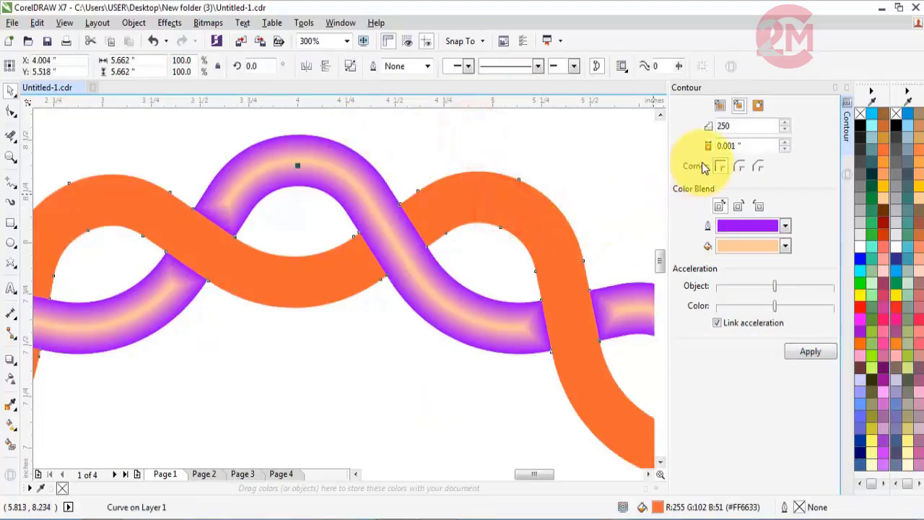
left_click(785, 226)
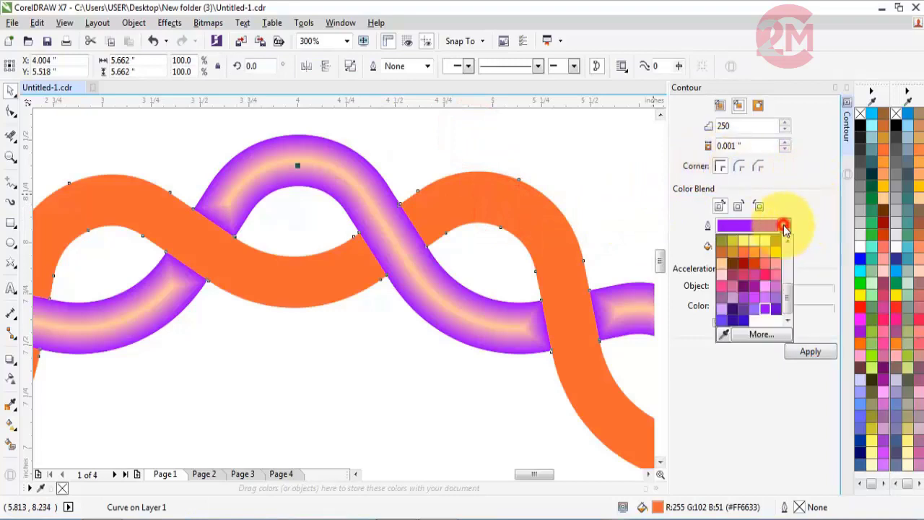
left_click(743, 251)
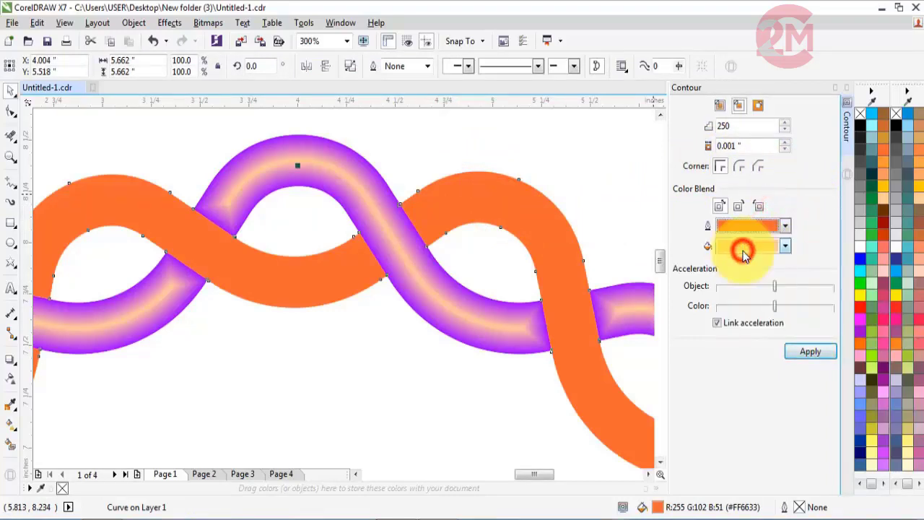
- Set the orange strand's contour fill colour to bright green, apply the contour, and close the contour settings
left_click(786, 246)
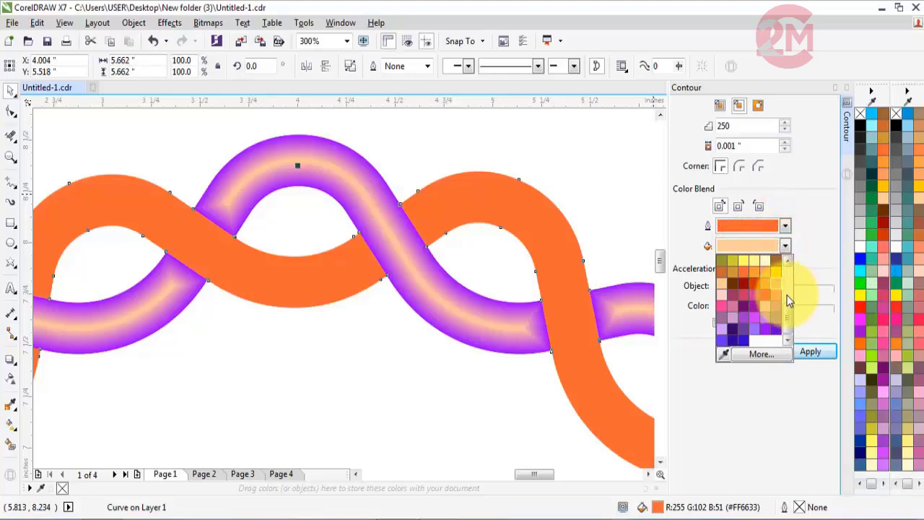
left_click_drag(787, 321, 788, 310)
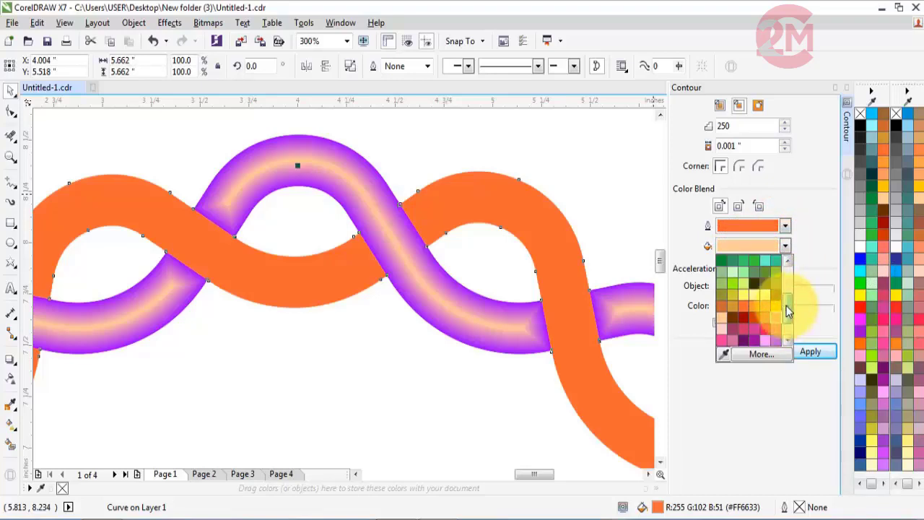
left_click(734, 284)
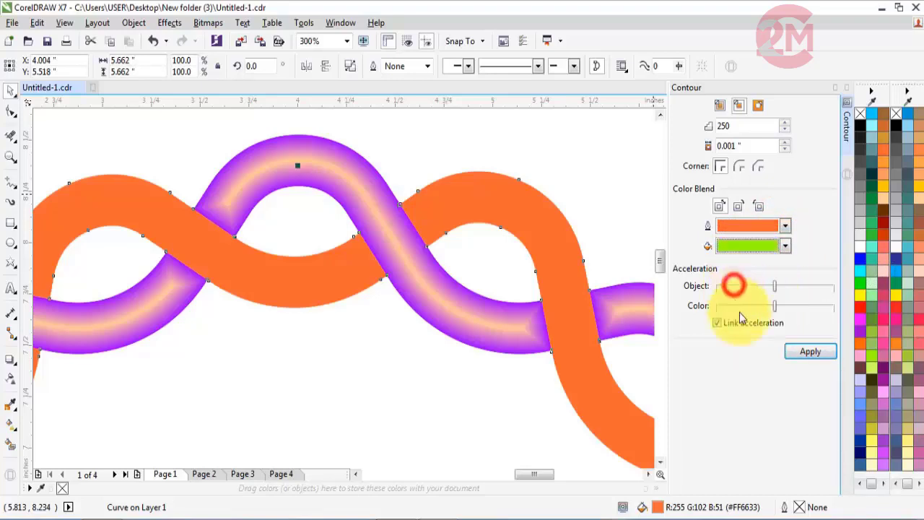
left_click(801, 353)
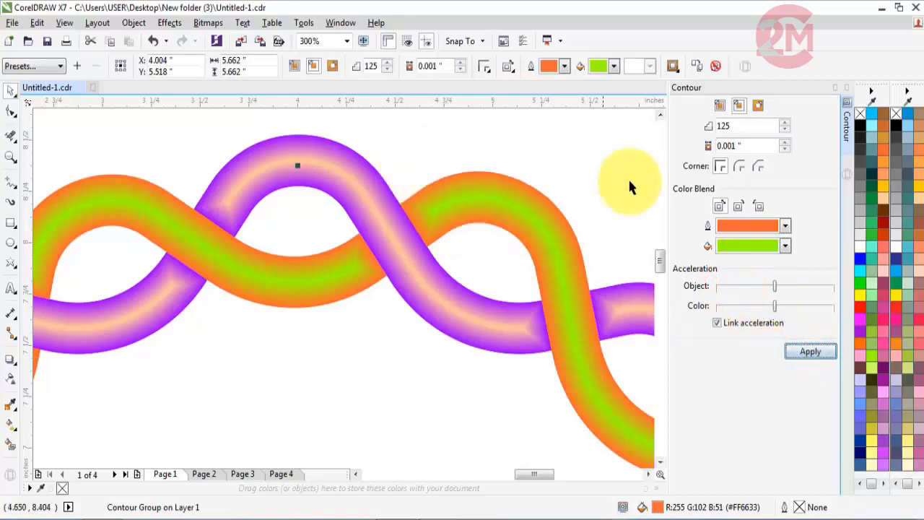
left_click(847, 89)
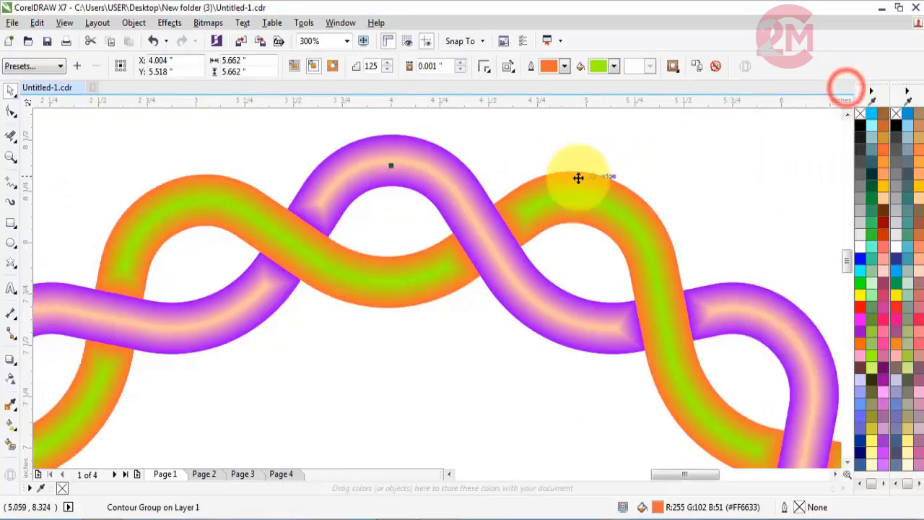
left_click(524, 144)
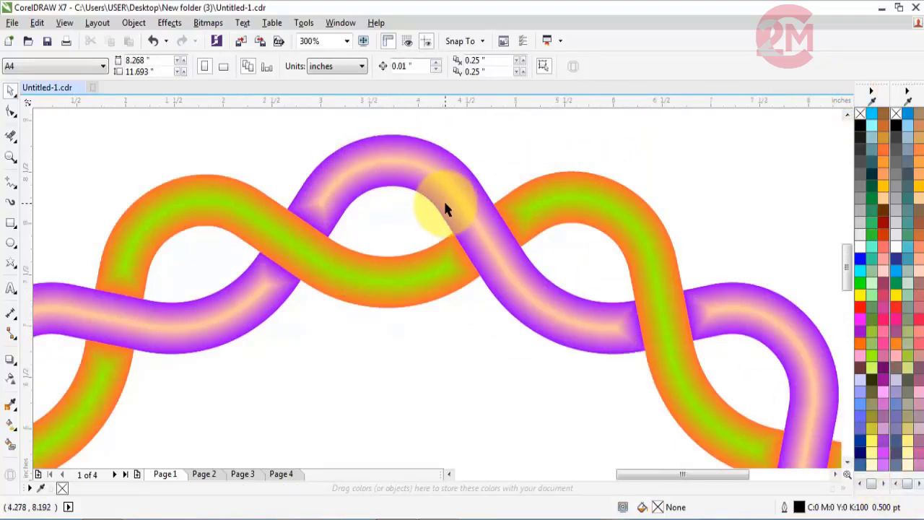
- Examine the contoured strands and their crossings all the way around the ring
scroll(443, 199, "down", 2)
left_click(847, 466)
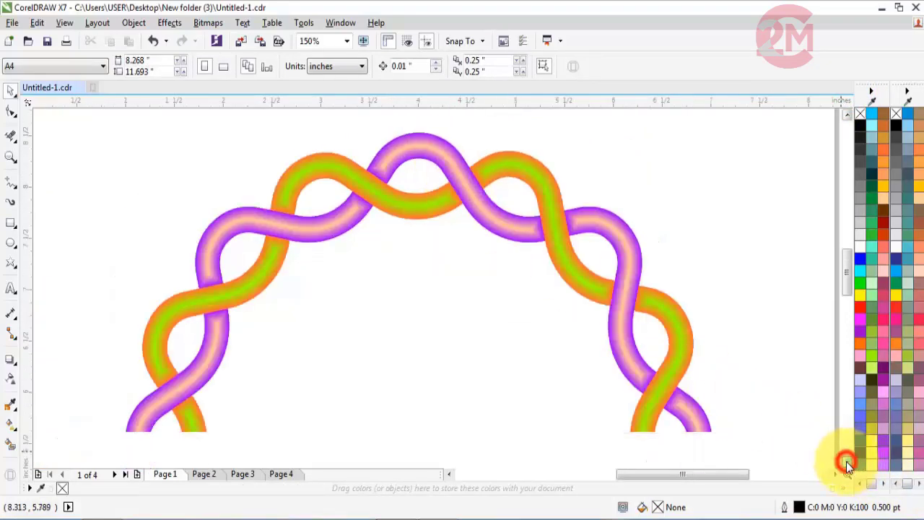
left_click(847, 466)
left_click(847, 465)
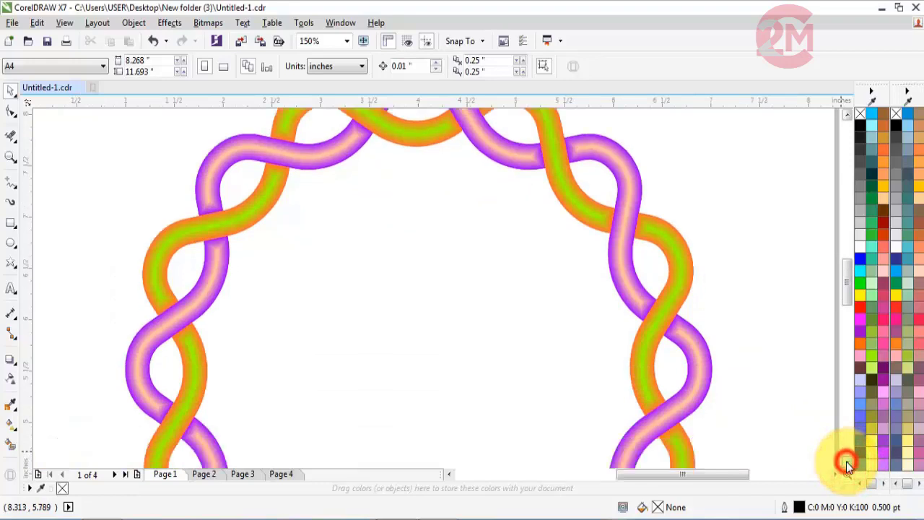
left_click(847, 466)
left_click(847, 466)
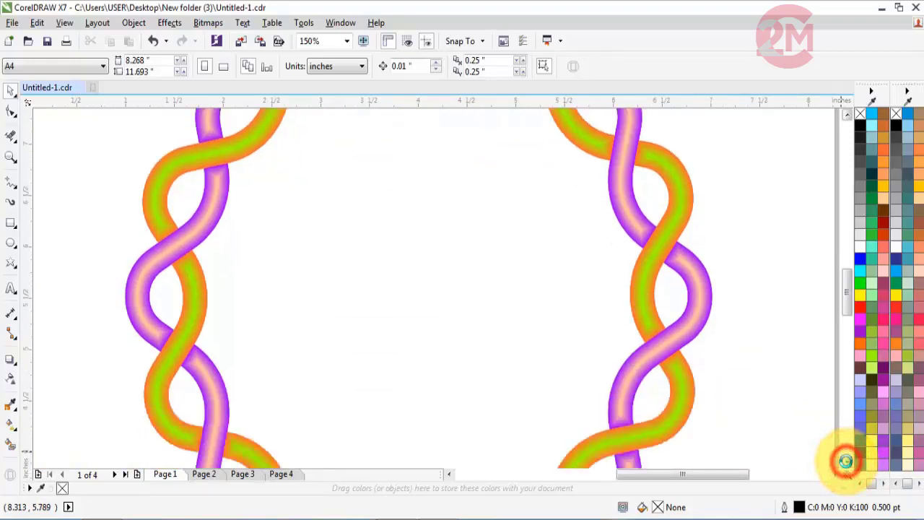
left_click(847, 465)
left_click(847, 462)
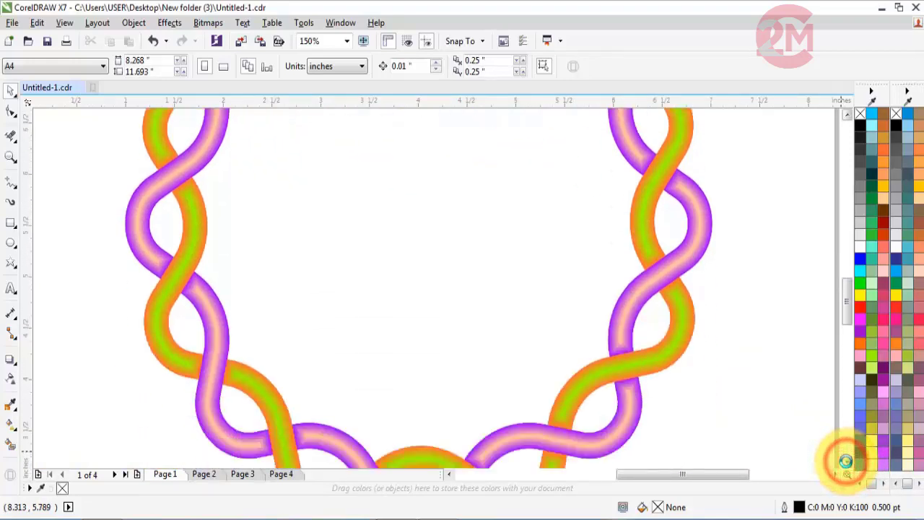
left_click(847, 462)
left_click(846, 462)
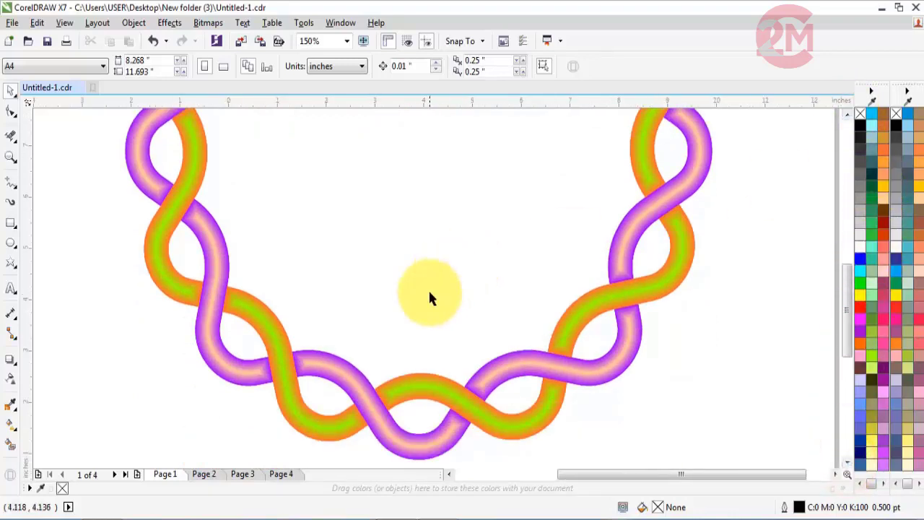
scroll(429, 293, "down", 2)
left_click(847, 114)
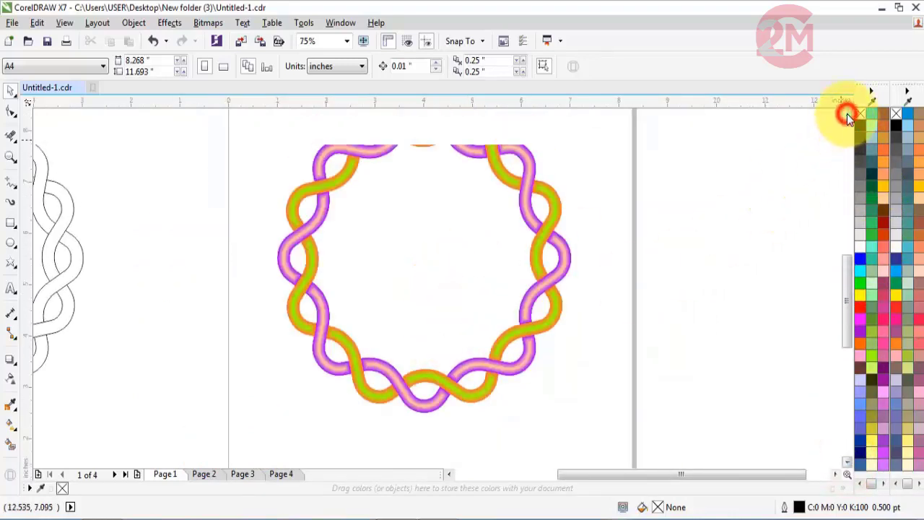
left_click(847, 113)
left_click(847, 114)
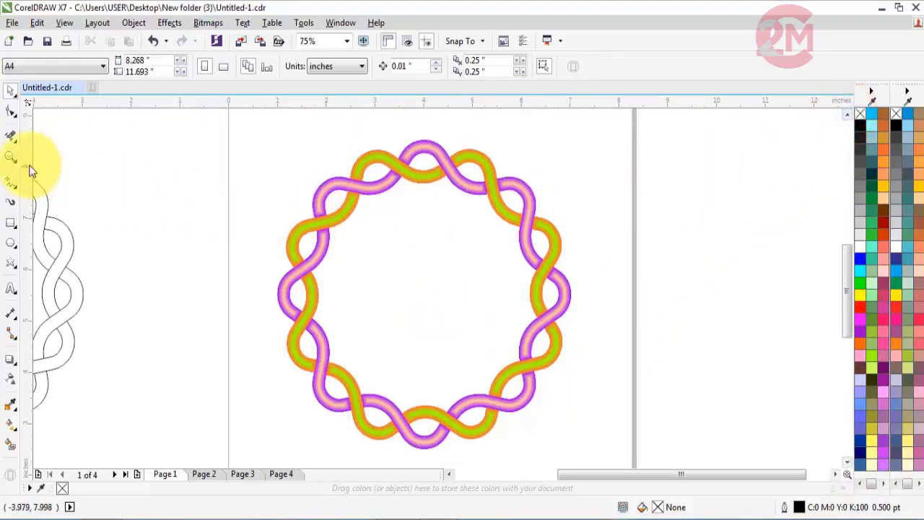
left_click(11, 157)
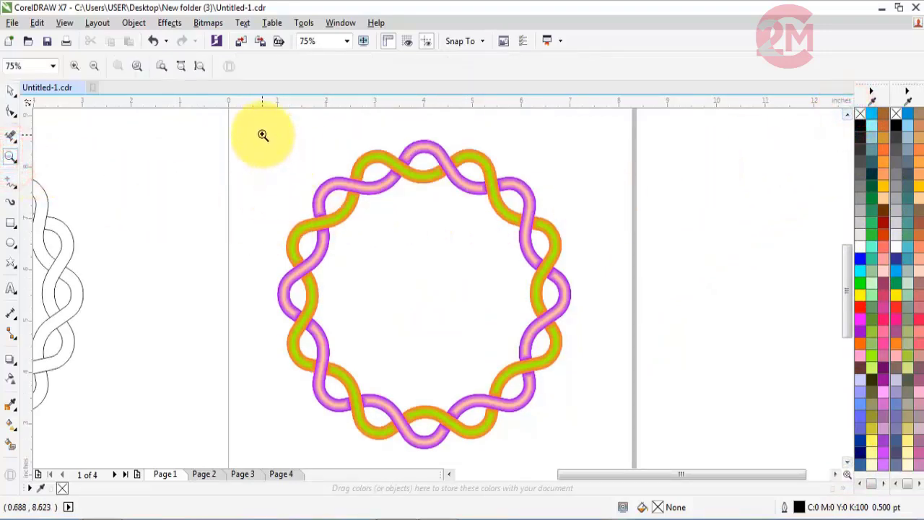
- Delete the unfilled black-outline copy of the braided ring lying beside the page
left_click_drag(263, 135, 584, 461)
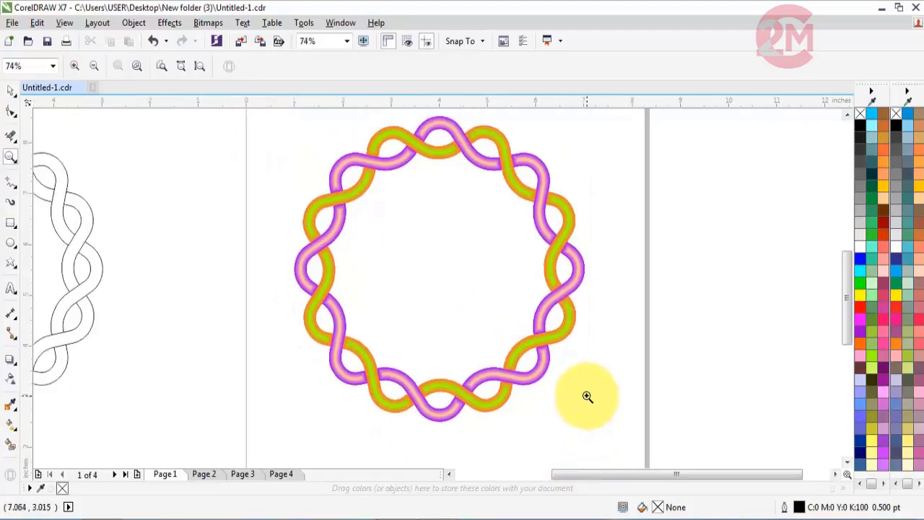
left_click_drag(277, 114, 628, 429)
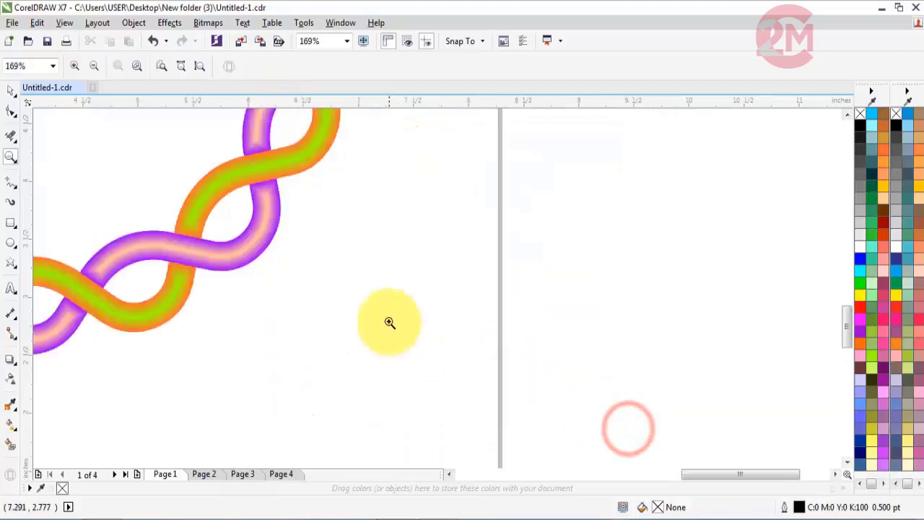
right_click(501, 404)
left_click_drag(297, 215, 526, 411)
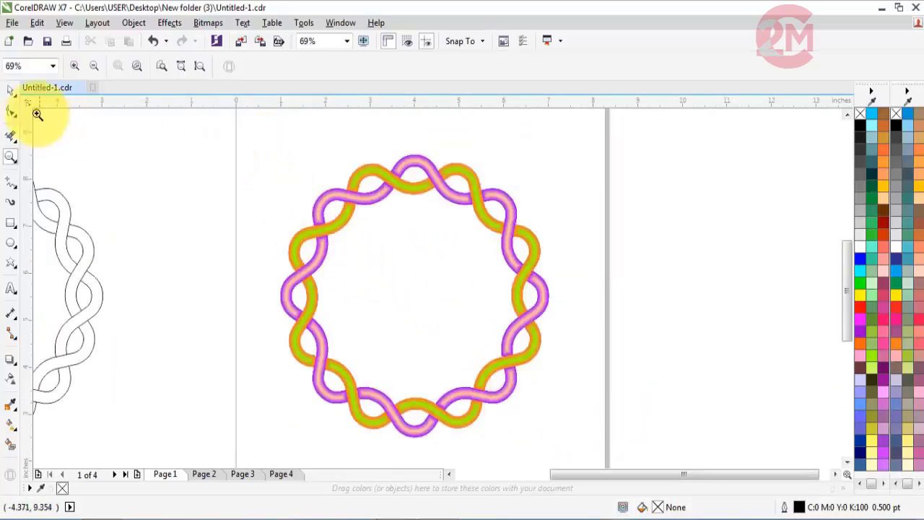
left_click(10, 89)
left_click_drag(228, 140, 654, 455)
key("F4")
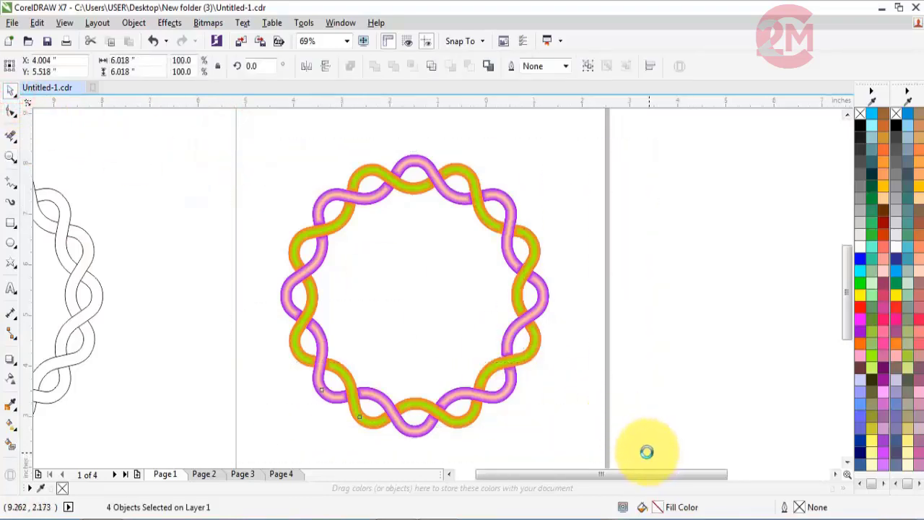
left_click_drag(47, 128, 363, 457)
key("Delete")
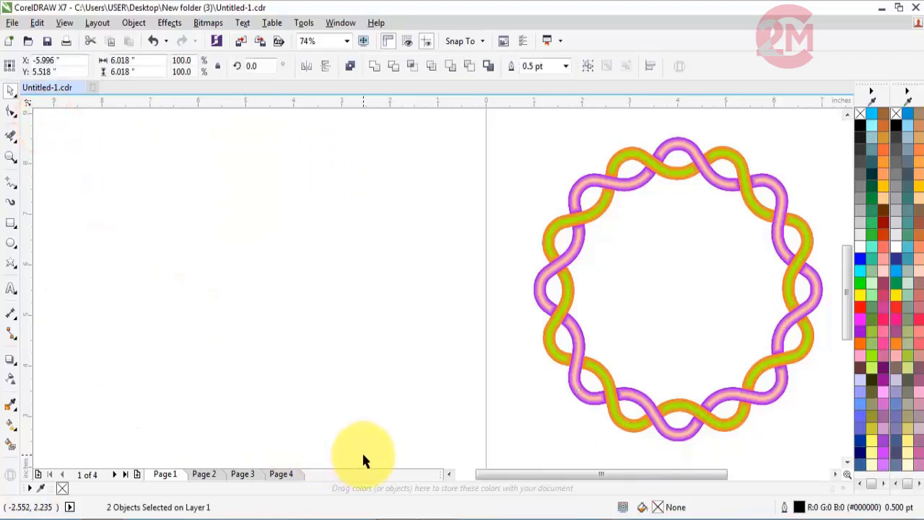
- Examine the finished coloured ring on the page, both as a whole and close up along its lower strands
left_click_drag(501, 115, 832, 455)
left_click(833, 455)
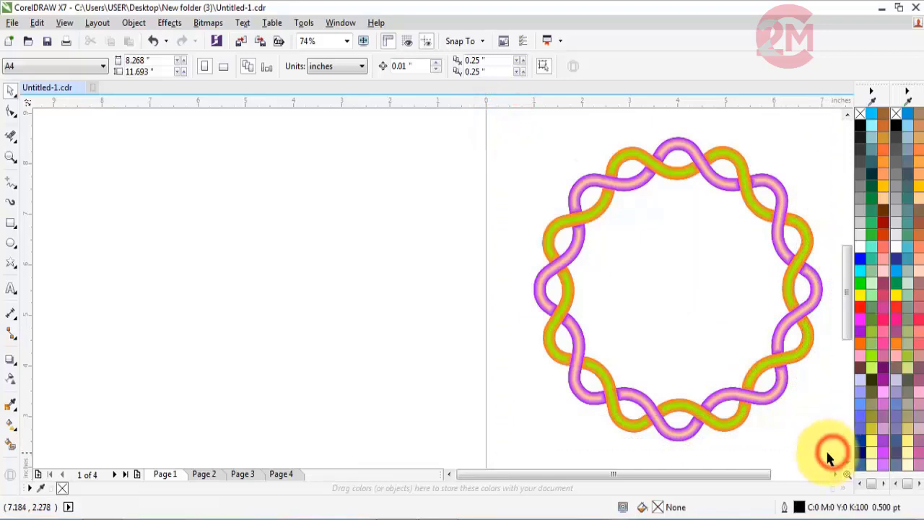
scroll(307, 185, "down", 2)
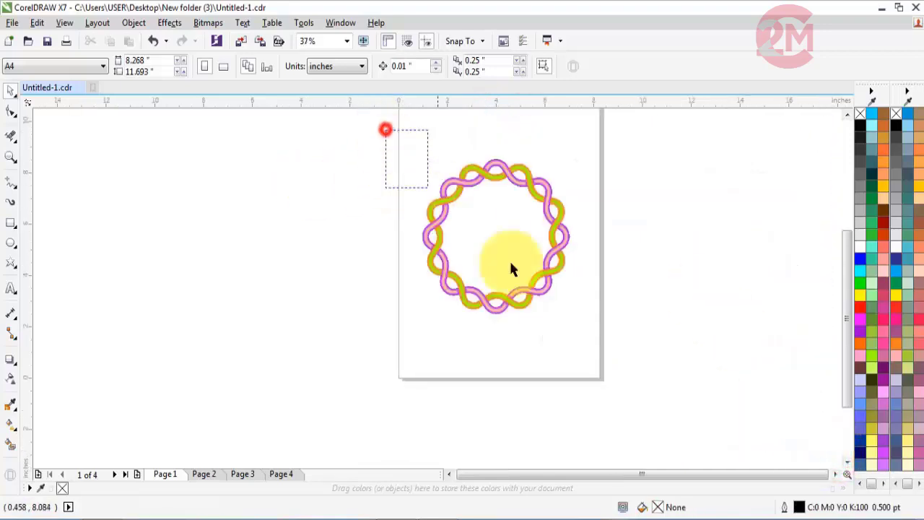
left_click_drag(511, 270, 650, 379)
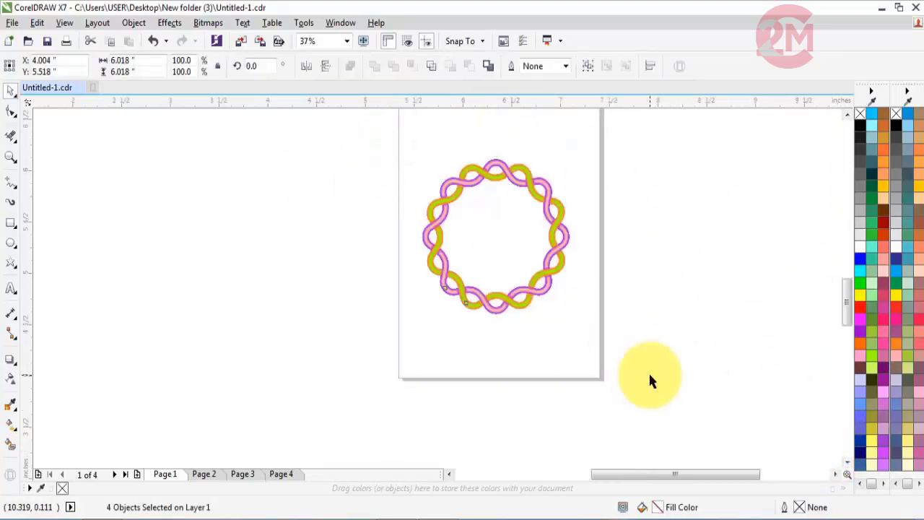
scroll(650, 375, "up", 4)
scroll(557, 390, "down", 4)
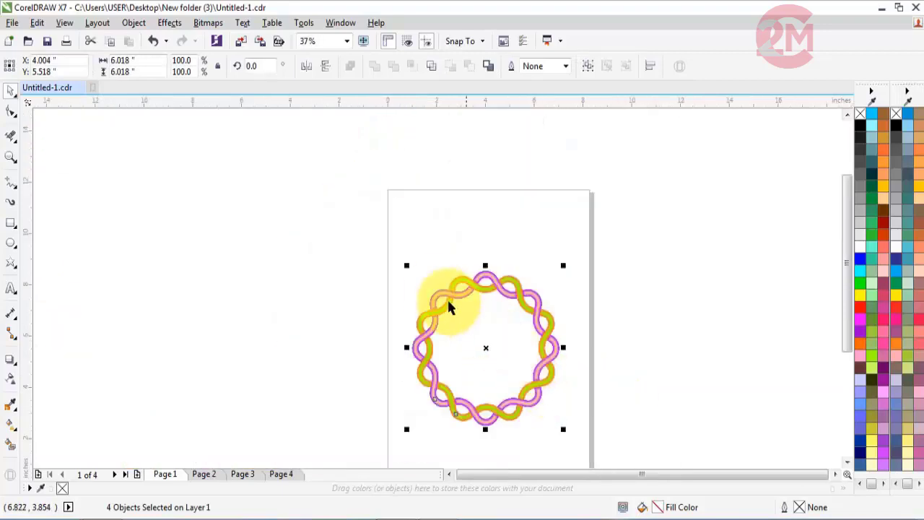
left_click(10, 155)
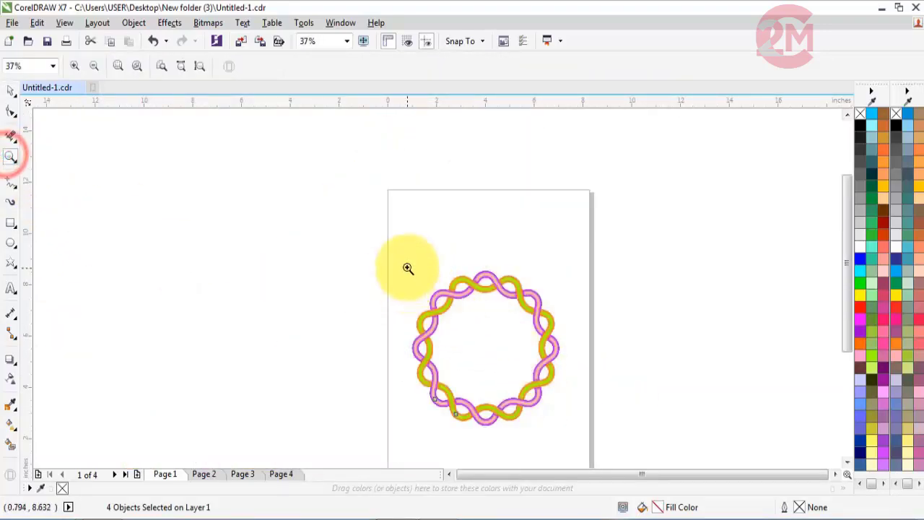
left_click_drag(406, 264, 573, 438)
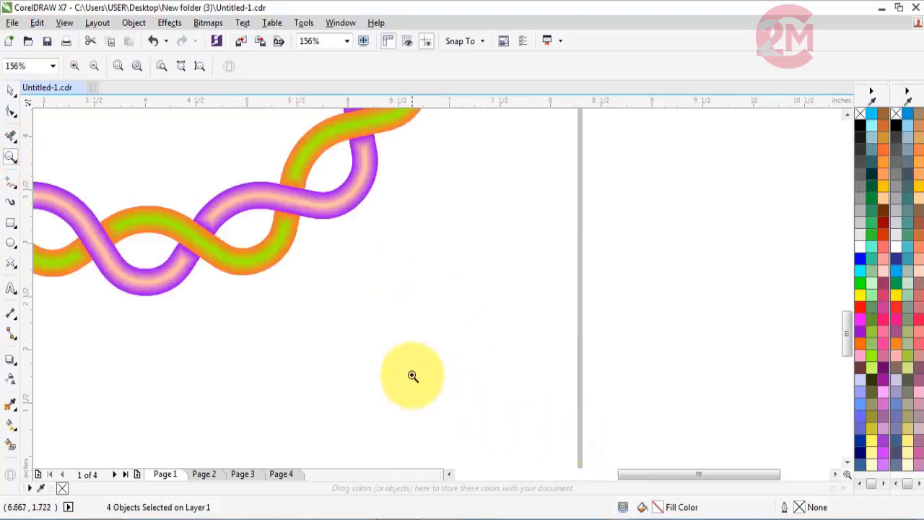
right_click(437, 416)
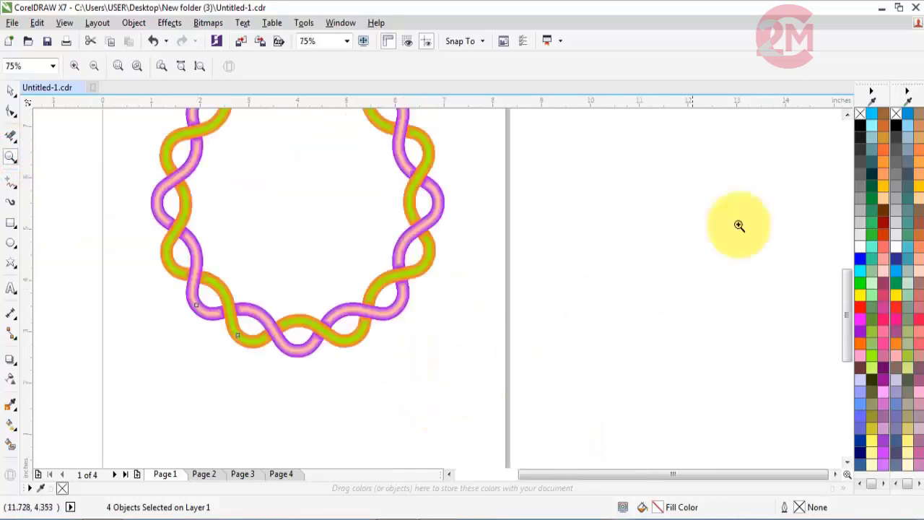
left_click(848, 115)
left_click(848, 115)
left_click(848, 115)
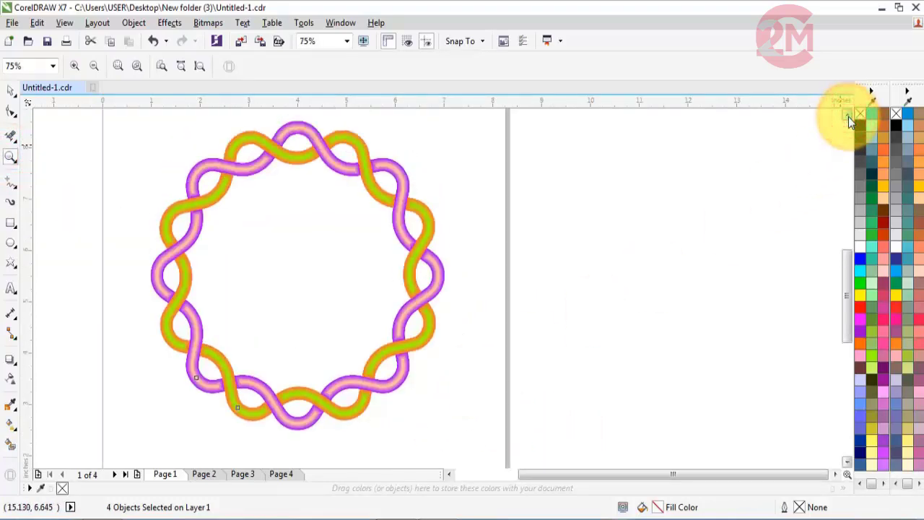
left_click(848, 116)
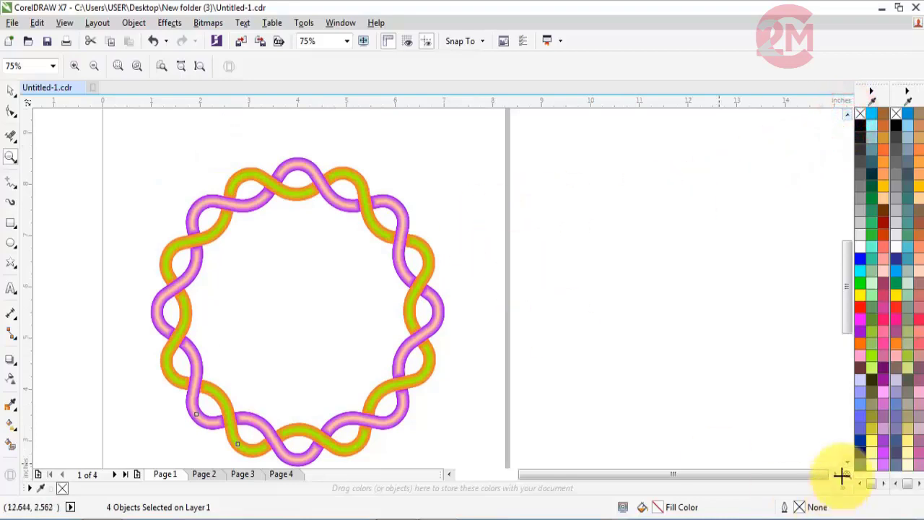
- Use Smart Fill to fill the ring's open centre with turquoise (#66FFCC) and a 0.5 pt black outline
left_click(12, 448)
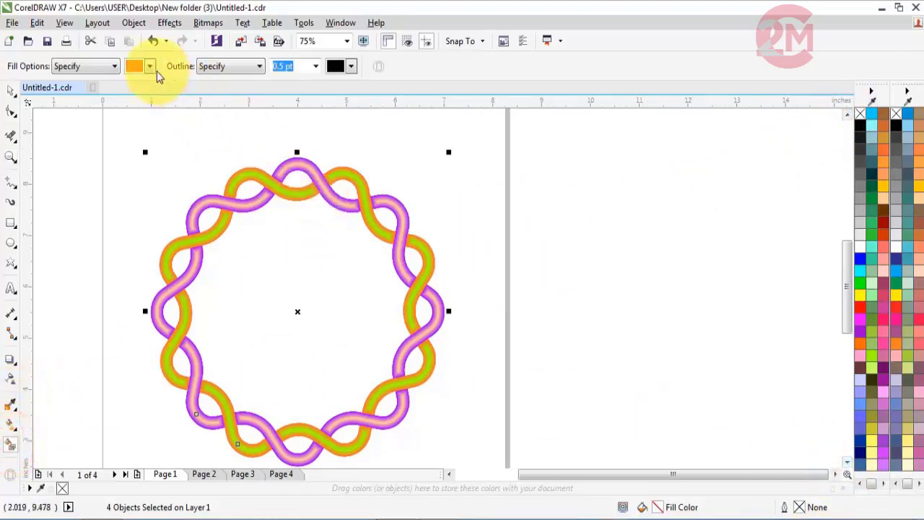
left_click(150, 67)
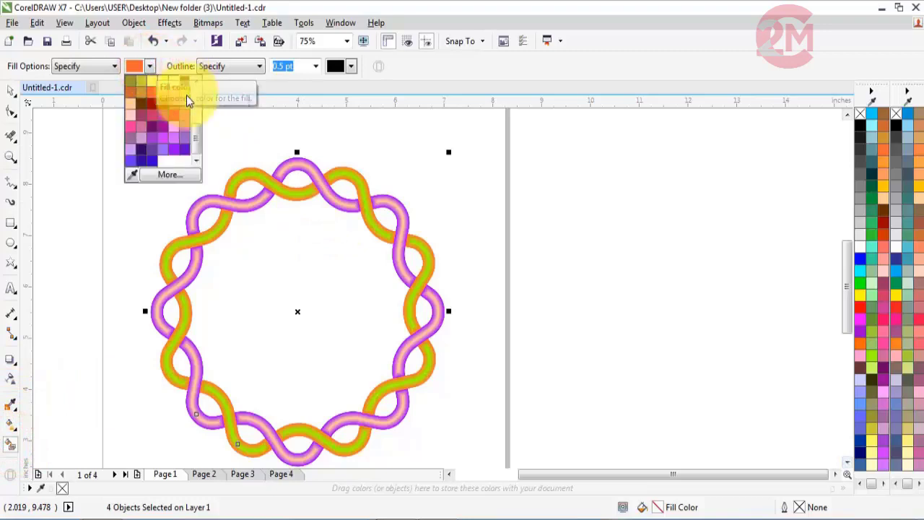
left_click(130, 129)
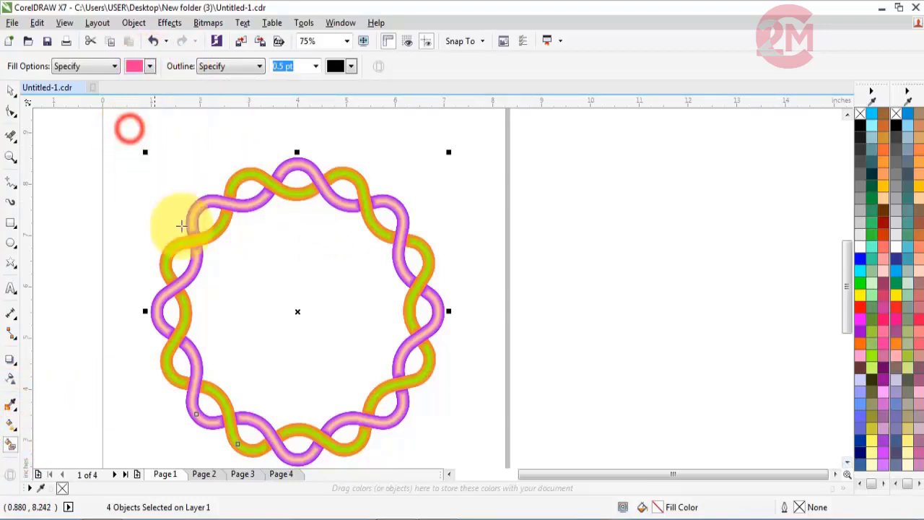
left_click(151, 66)
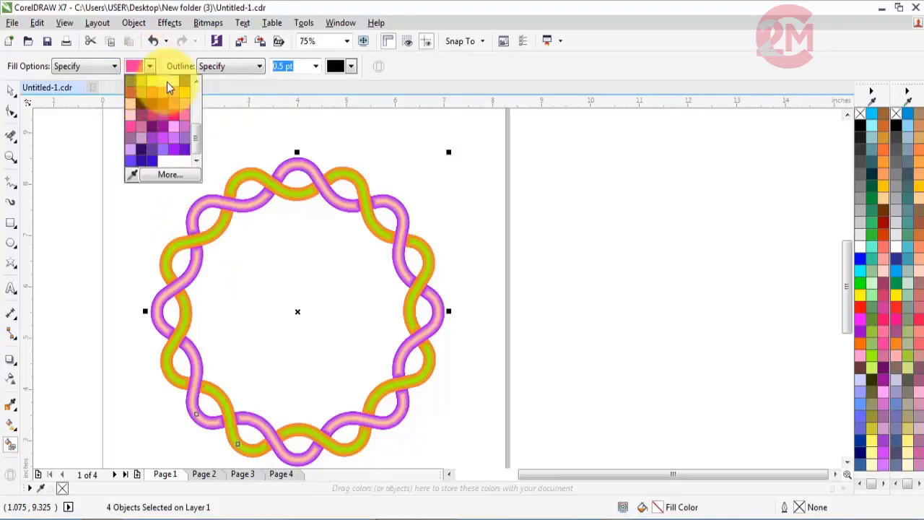
left_click_drag(196, 135, 197, 111)
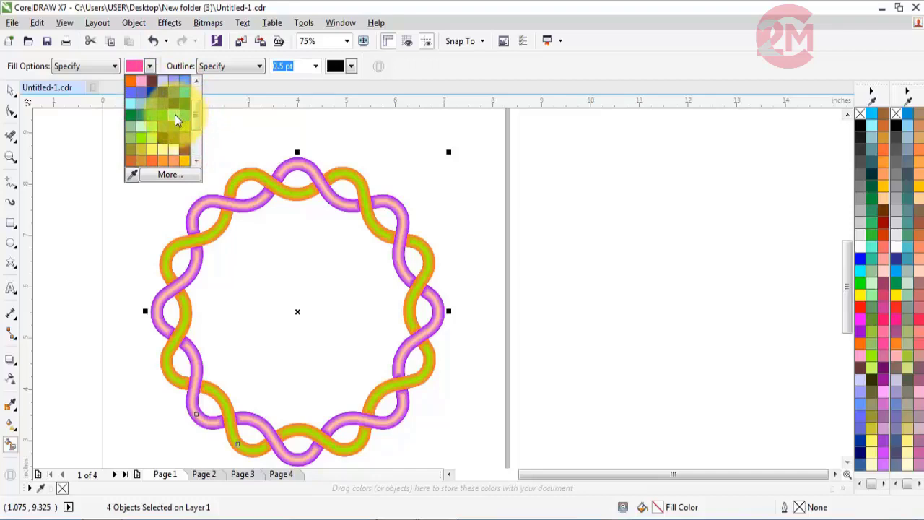
left_click(173, 114)
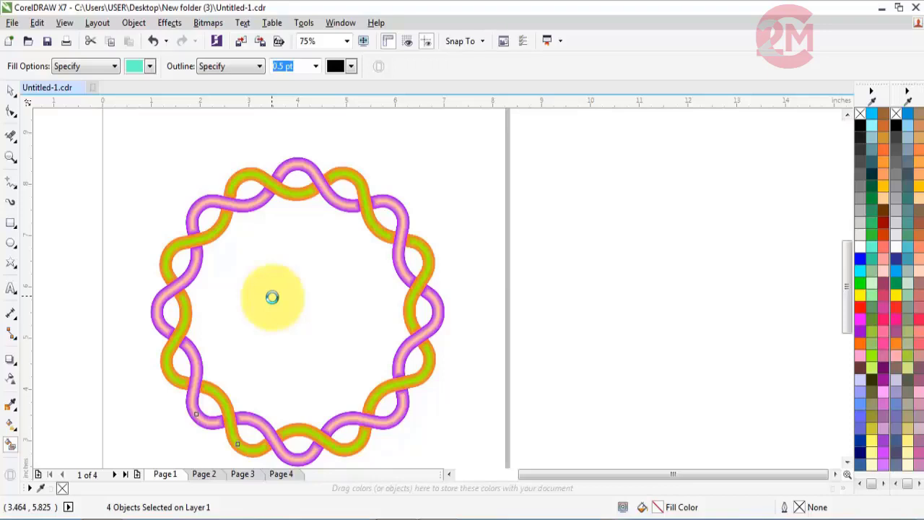
left_click(272, 297)
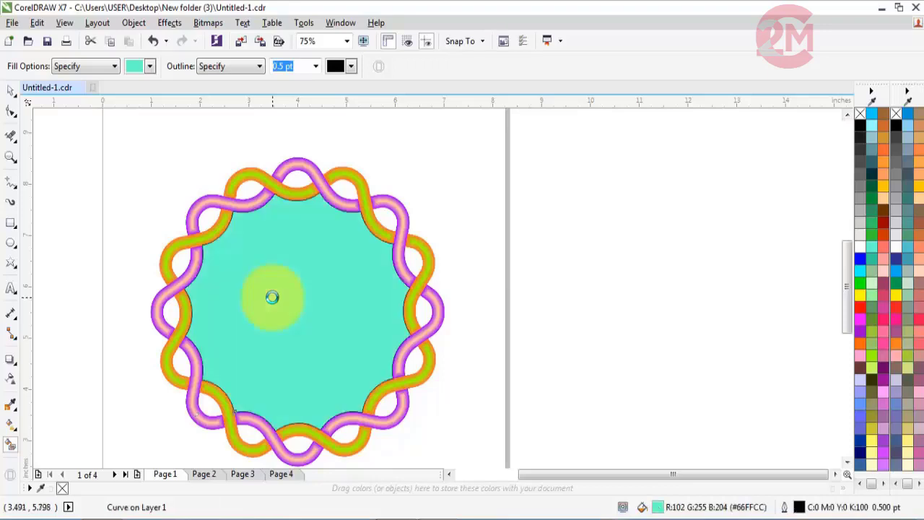
- Copy the red and grey 2M logo from Page 2 and paste it into the turquoise centre of the ring on Page 1
left_click(11, 90)
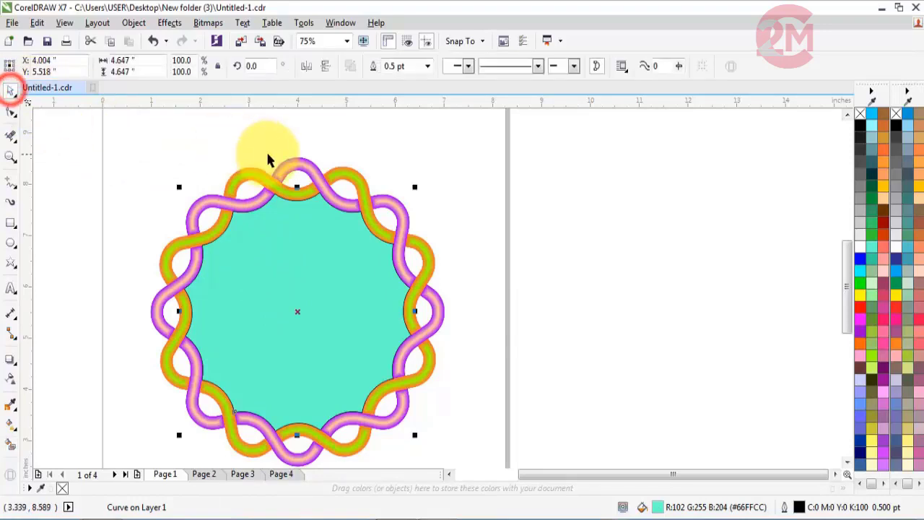
scroll(268, 144, "down", 2)
left_click(10, 156)
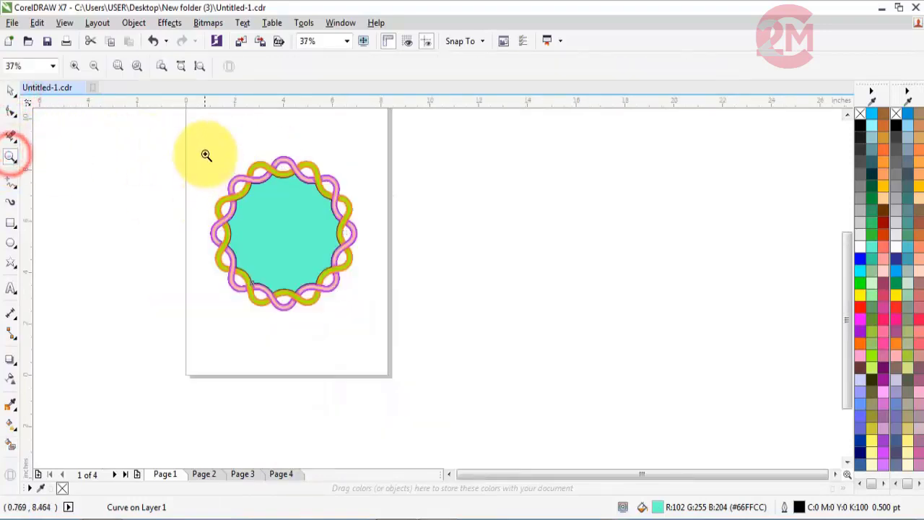
left_click_drag(207, 153, 361, 320)
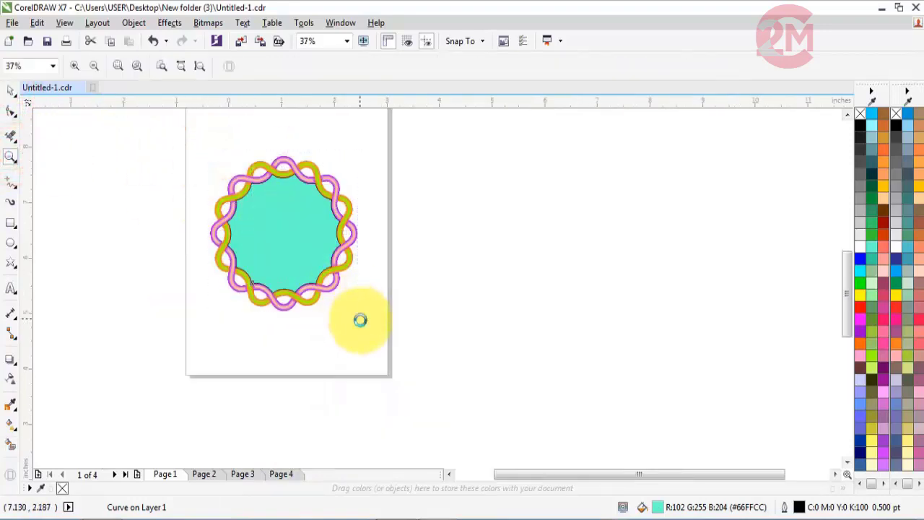
left_click(11, 90)
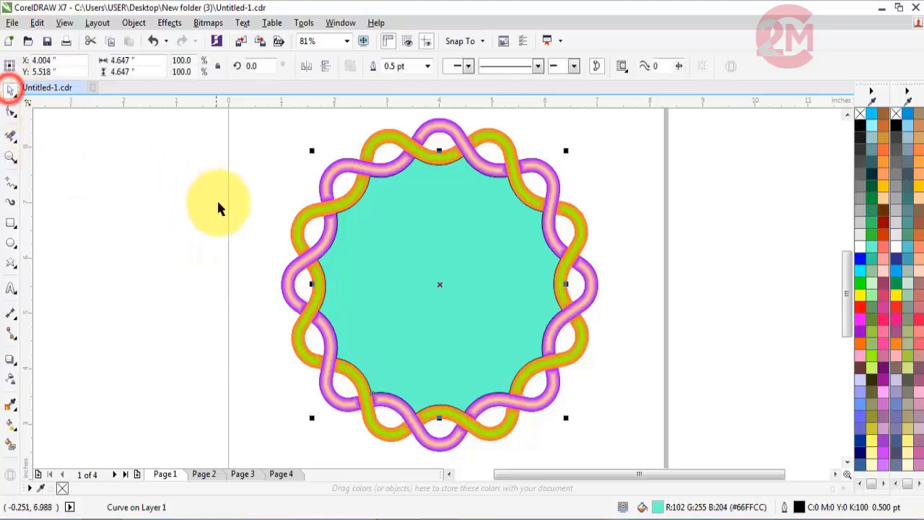
left_click(217, 200)
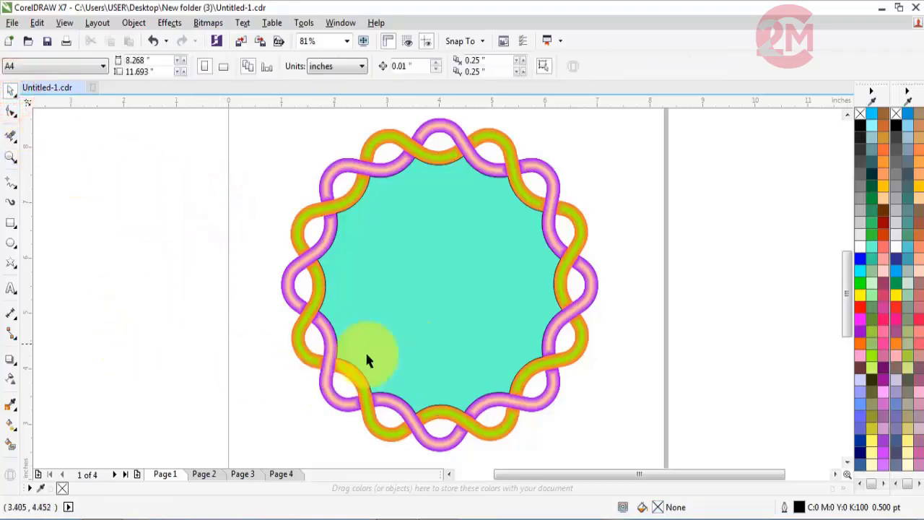
left_click(205, 475)
left_click(397, 296)
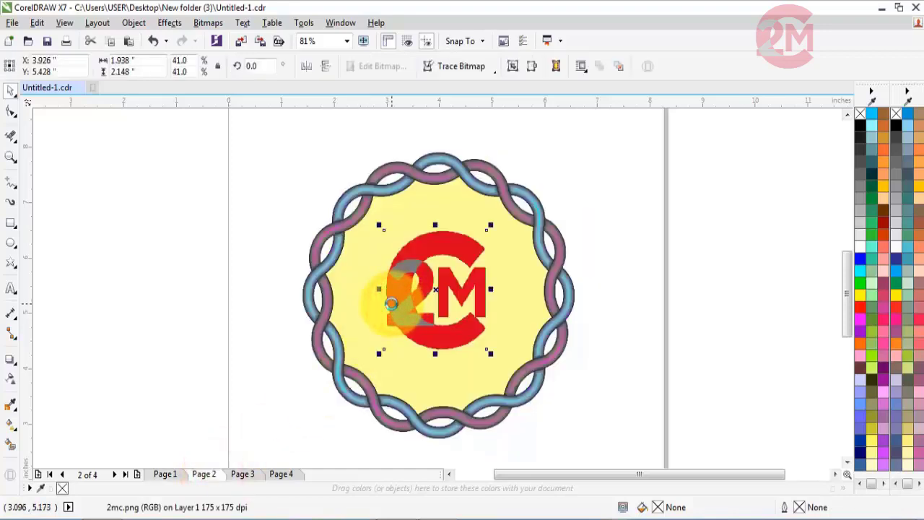
left_click(180, 476)
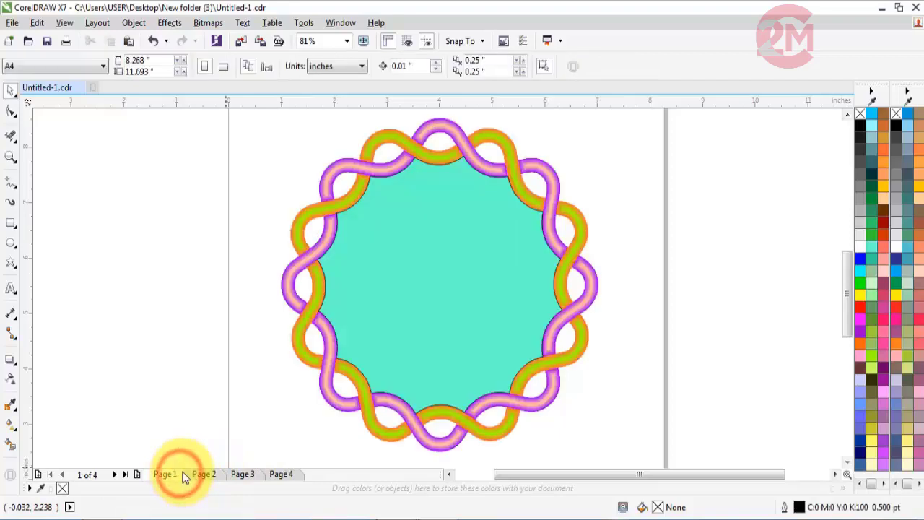
key("ctrl+v")
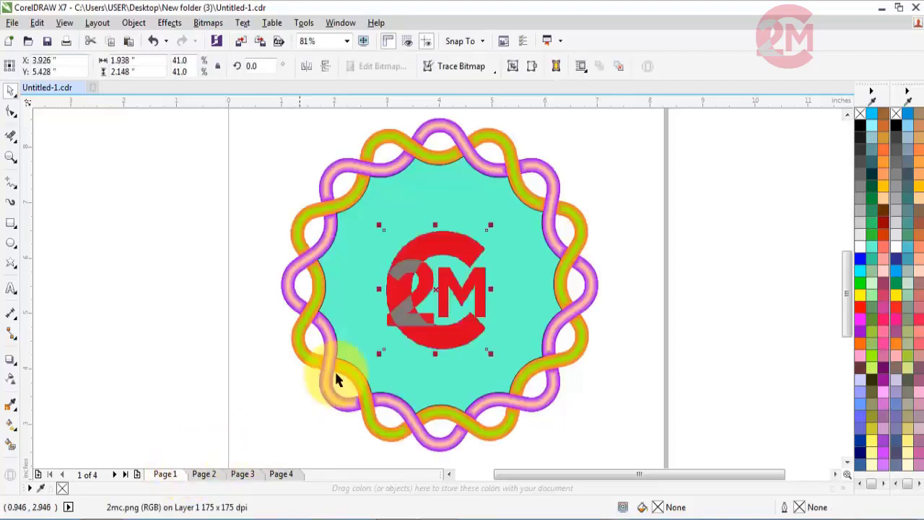
left_click(240, 225)
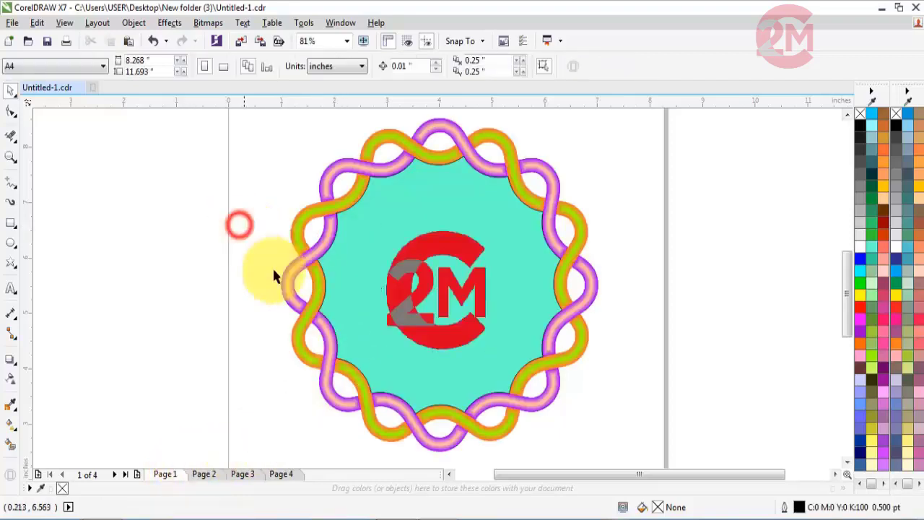
- Scale the pasted 2M logo down about its centre to about 1.69 by 1.87 inches
left_click(433, 338)
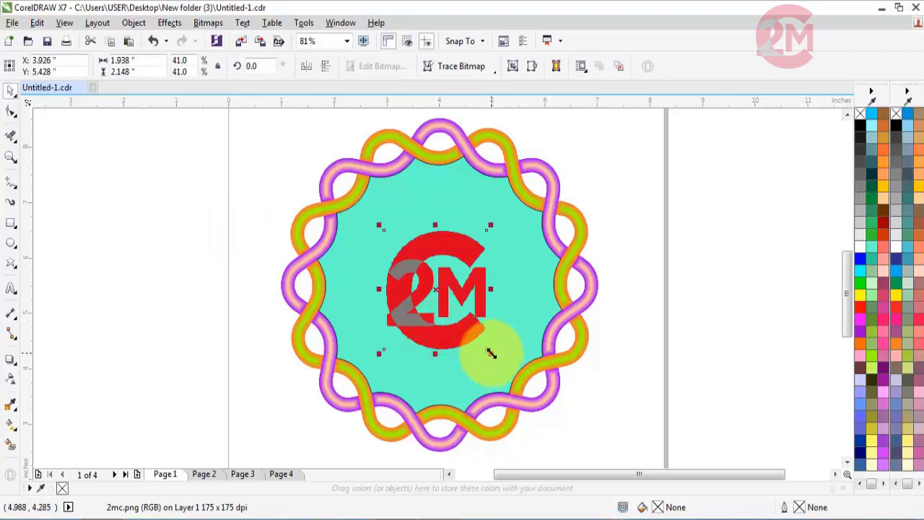
left_click_drag(491, 352, 484, 348)
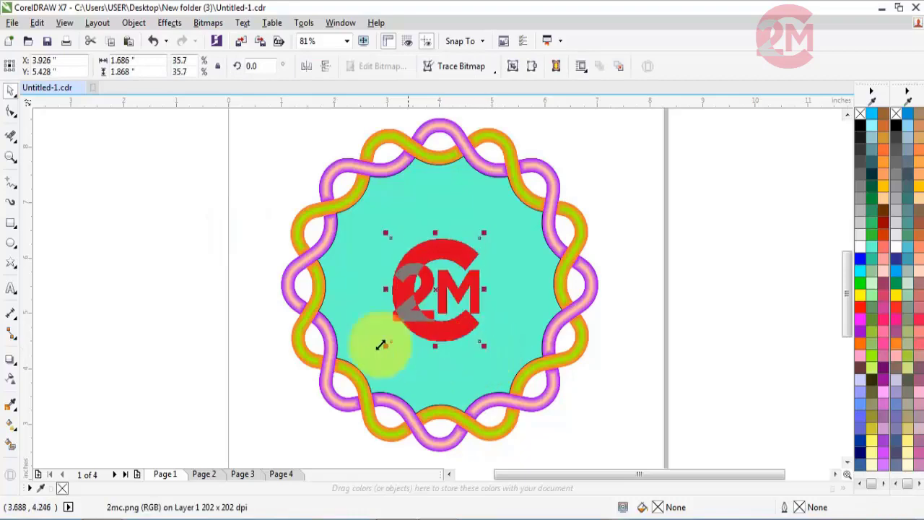
left_click(216, 289)
- Apply a drop shadow to the 2M logo using the Medium Glow preset
left_click(403, 312)
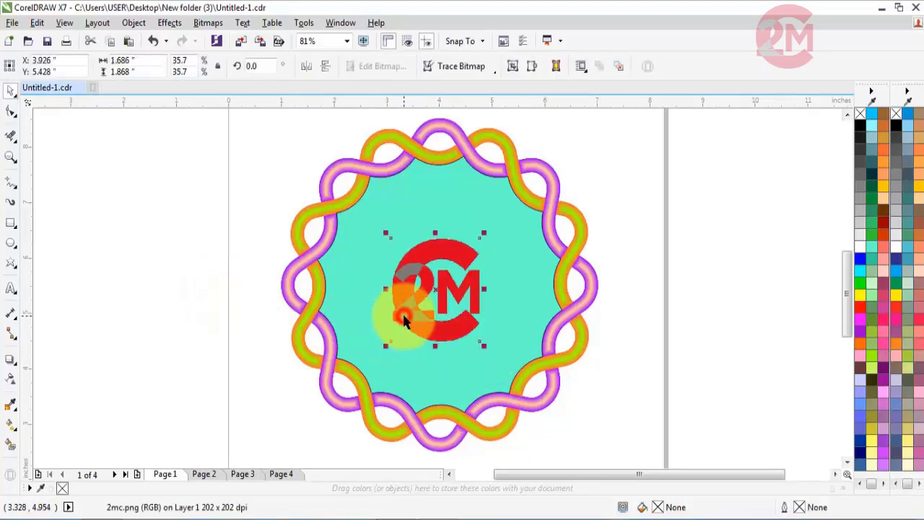
left_click(10, 359)
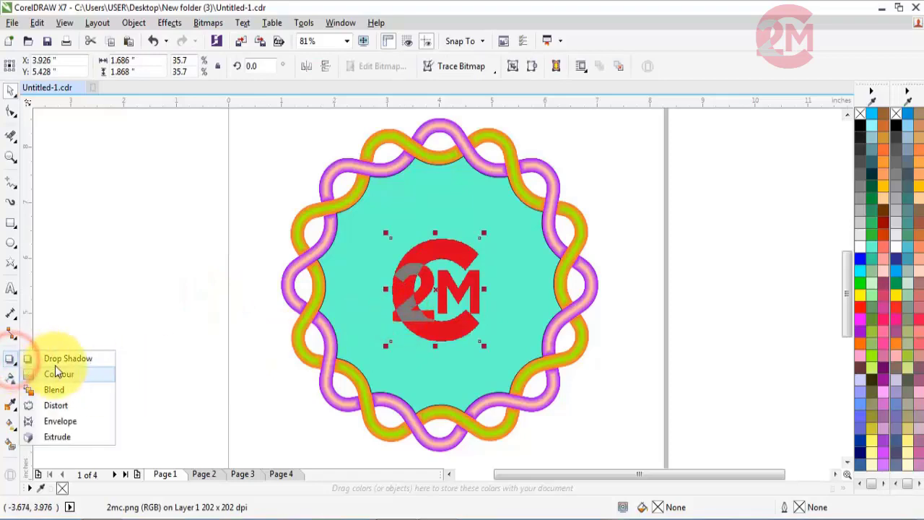
left_click(59, 360)
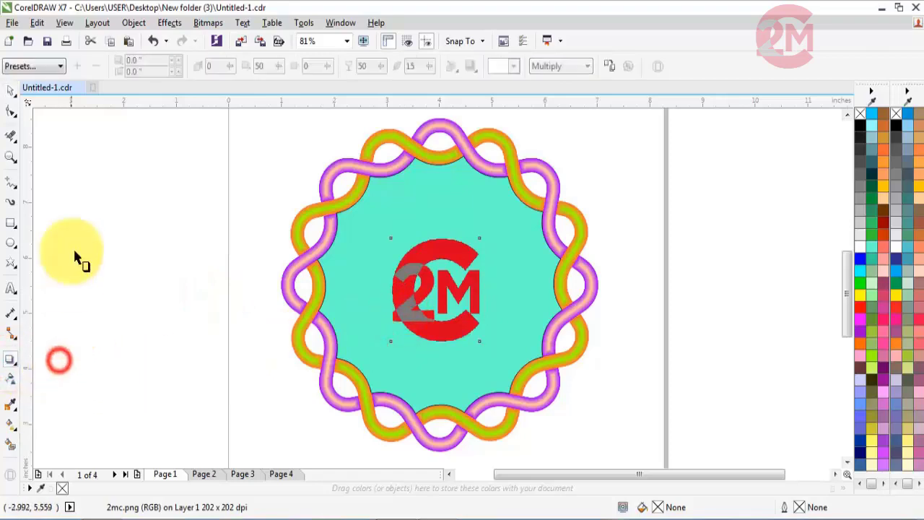
left_click(61, 66)
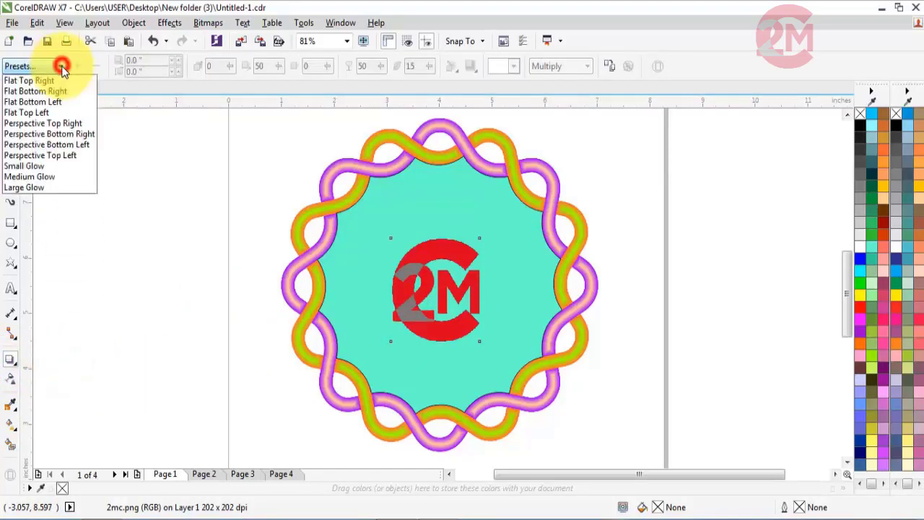
left_click(36, 178)
- Colour the logo's glow yellow and change its feathering direction so that it spreads outward
left_click(515, 66)
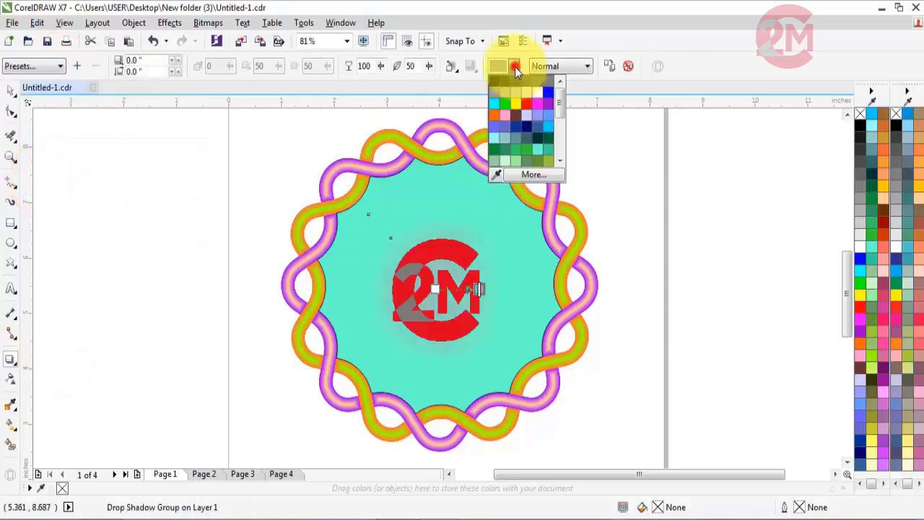
left_click(517, 104)
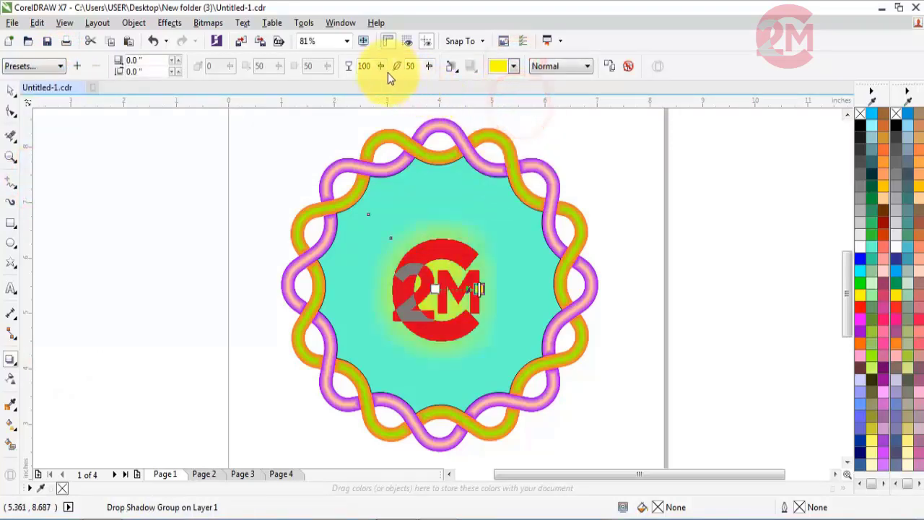
left_click(450, 67)
left_click(477, 117)
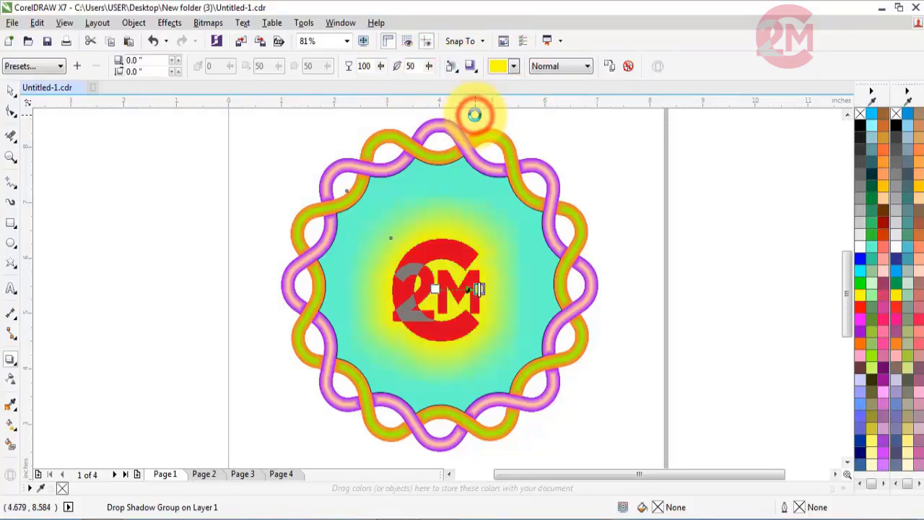
- Set the logo glow's opacity to 74 and its feathering to 13
left_click(381, 66)
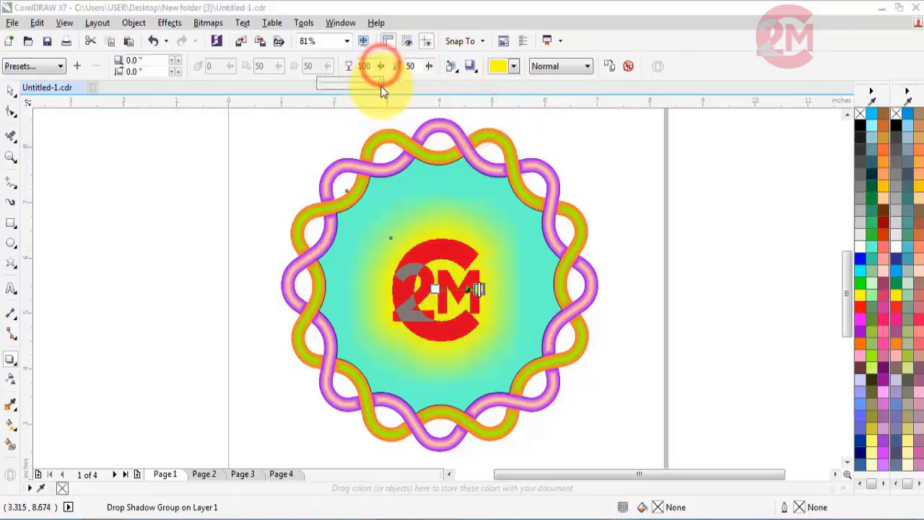
left_click_drag(371, 85, 366, 87)
left_click(381, 68)
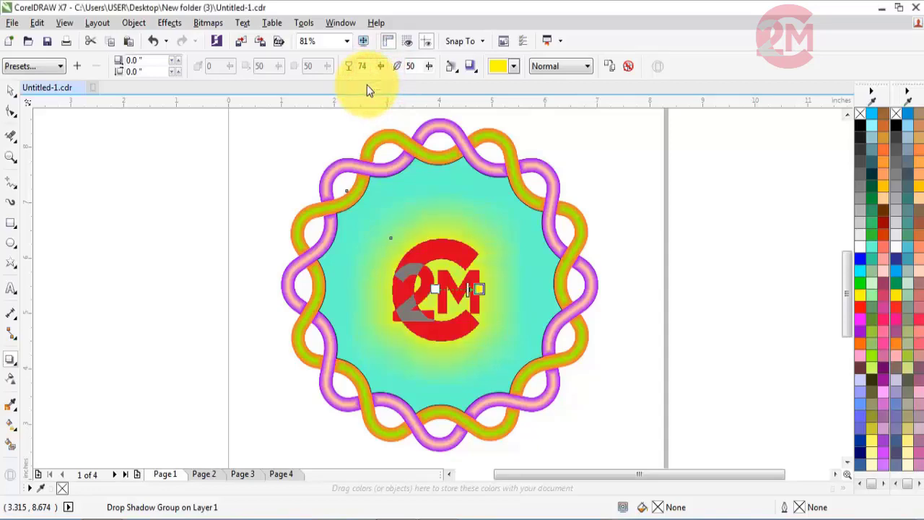
left_click(428, 65)
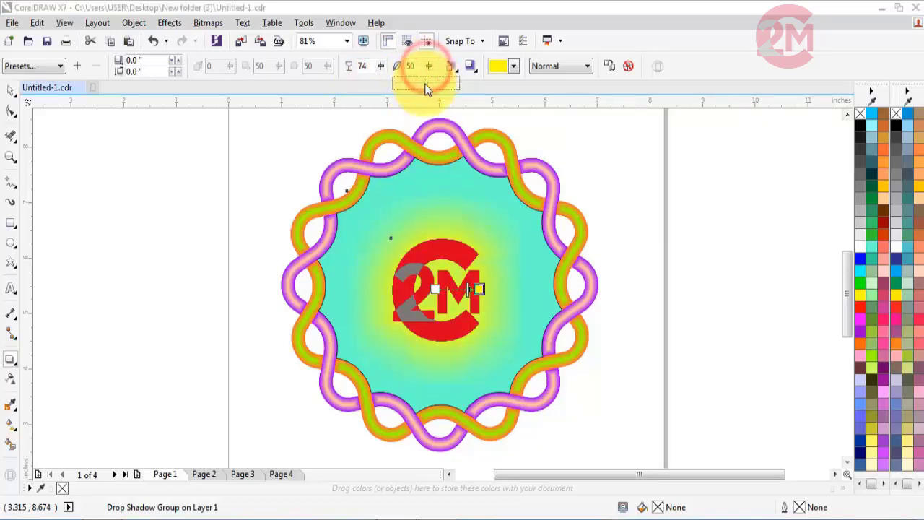
mouse_move(425, 83)
left_mouse_down()
mouse_move(410, 87)
mouse_move(427, 77)
mouse_move(418, 87)
left_mouse_up()
left_click(429, 66)
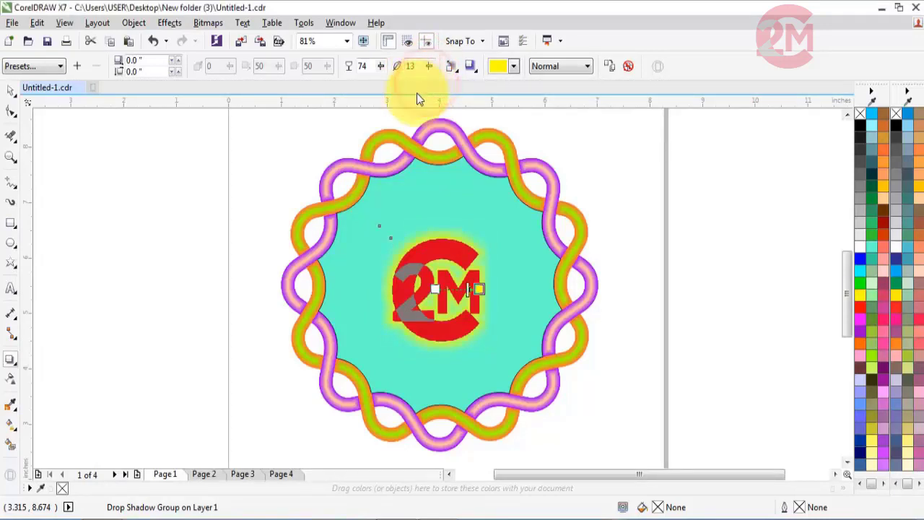
- Change the logo's glow colour to white and deselect the logo
left_click(11, 88)
left_click(513, 66)
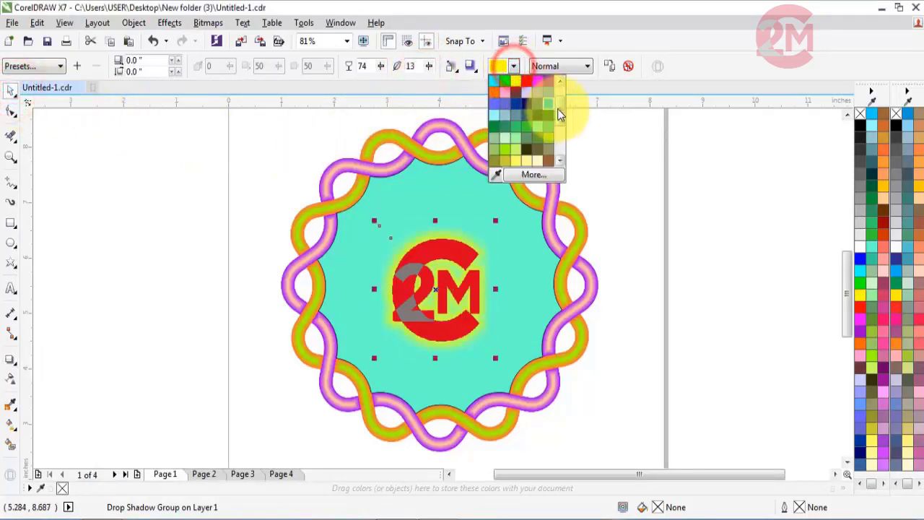
left_click_drag(558, 109, 560, 97)
left_click(537, 95)
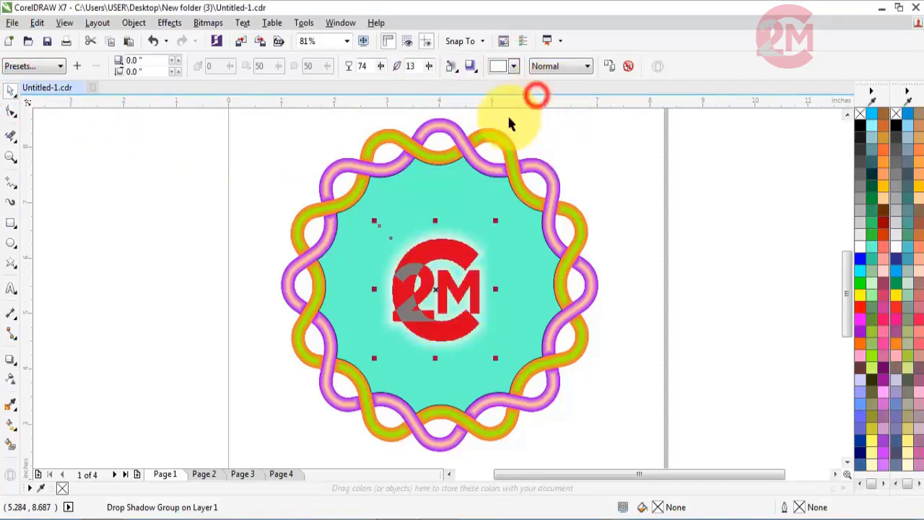
left_click(174, 171)
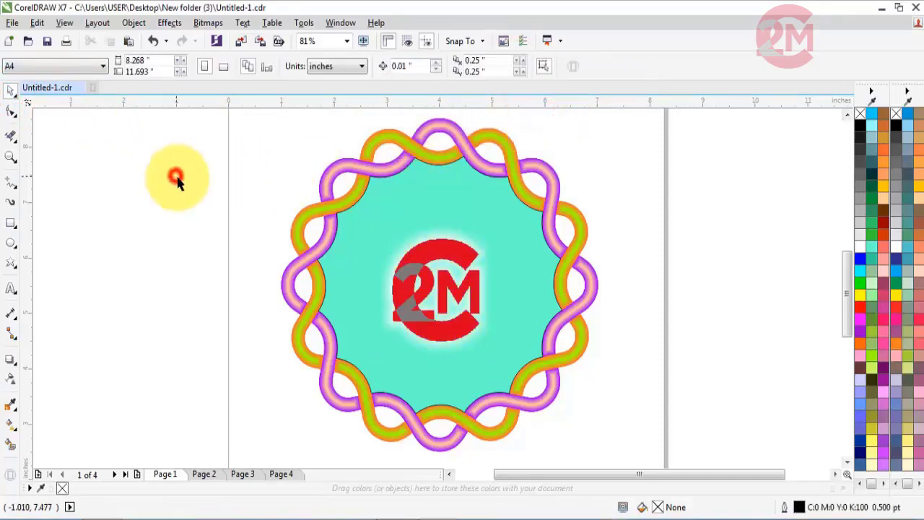
- Examine the finished braided ring with the glowing 2M logo, on the whole page and close up
left_click(12, 158)
left_click_drag(282, 118, 596, 399)
left_click(632, 457)
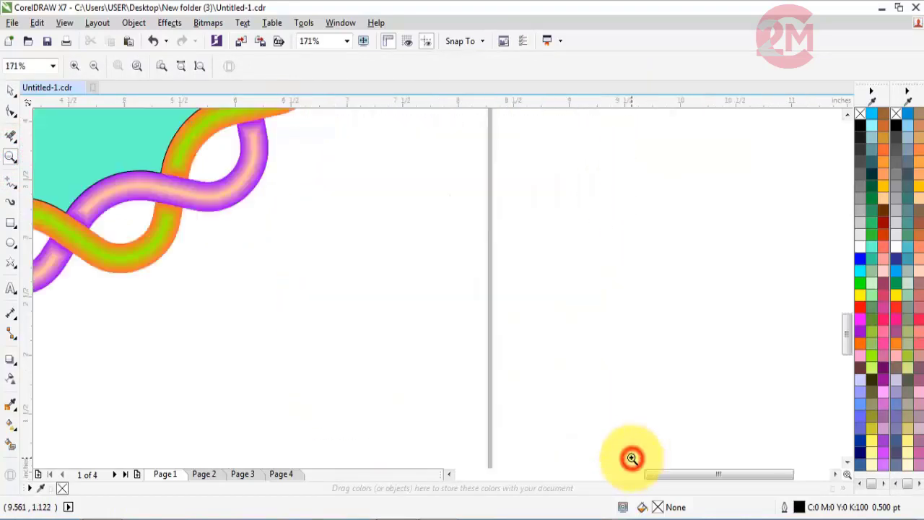
right_click(621, 436)
right_click(592, 411)
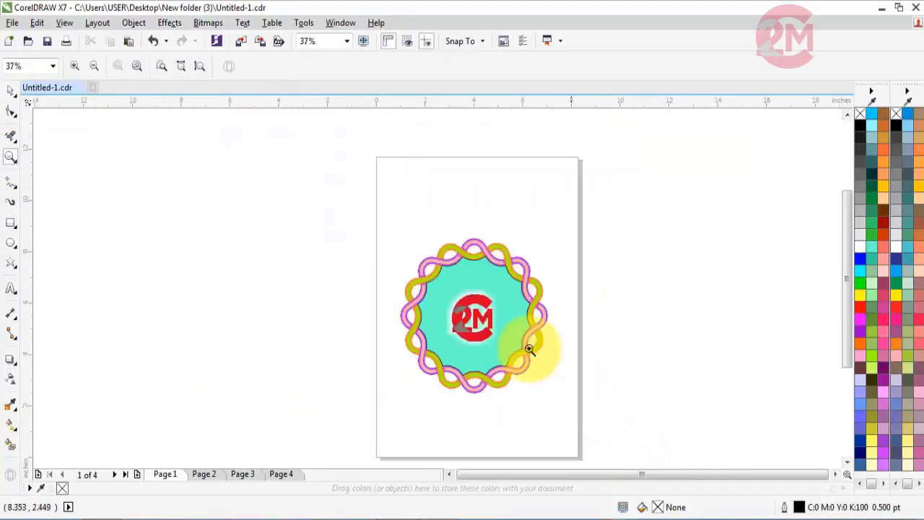
left_click_drag(390, 221, 577, 421)
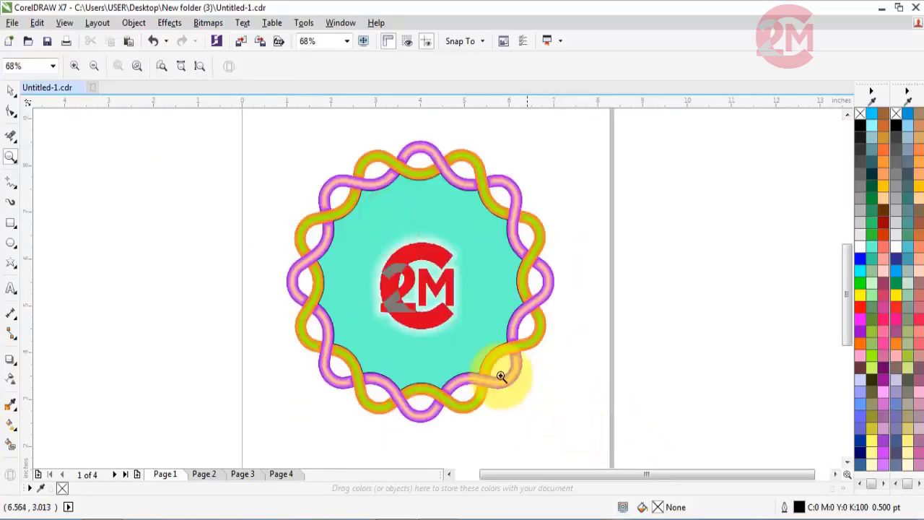
left_click_drag(229, 123, 645, 440)
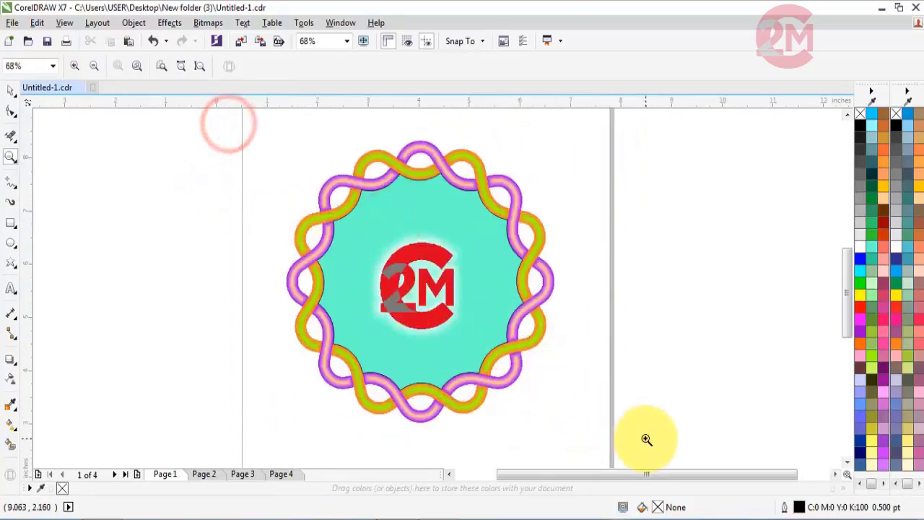
left_click(11, 89)
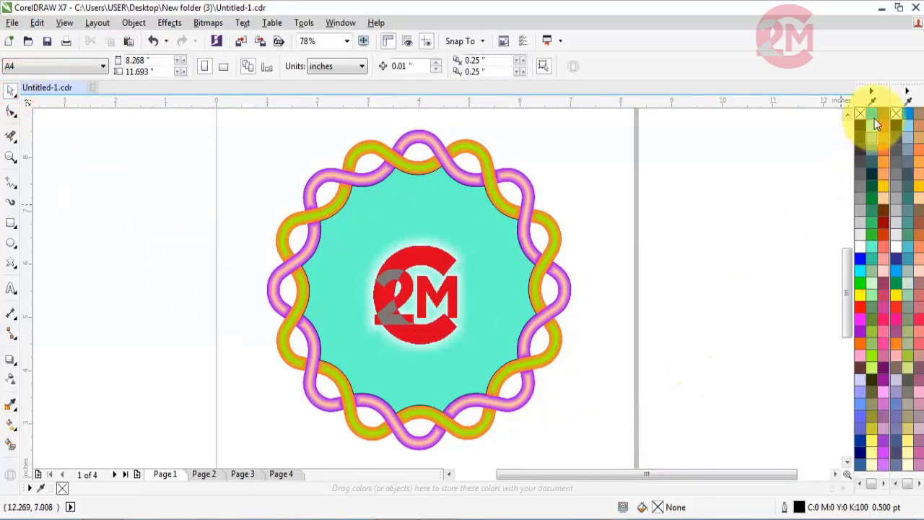
- Close the drawing program with the finished ring design
left_click(917, 6)
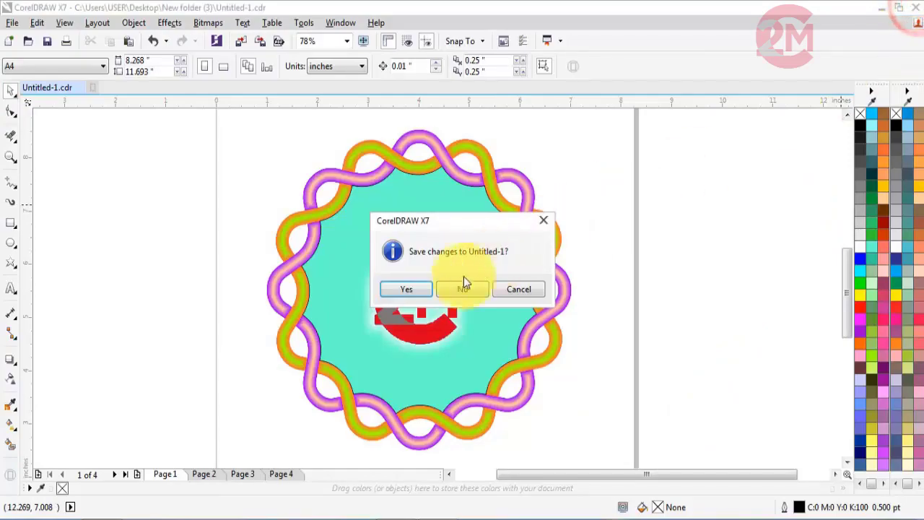